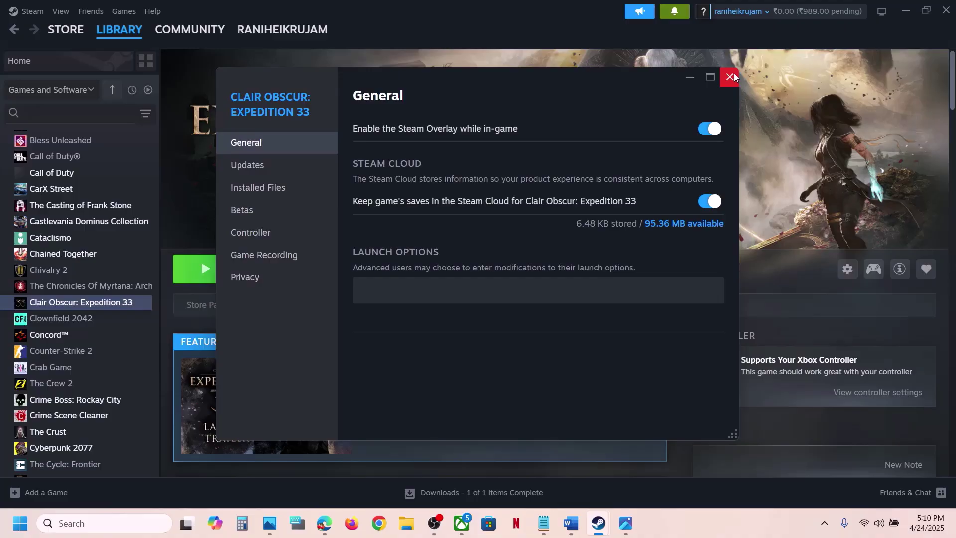
Close the game's properties and switch to the Word guide to read Step 2 about verifying the game files
{"action": "left_click", "coordinate": [730, 77]}
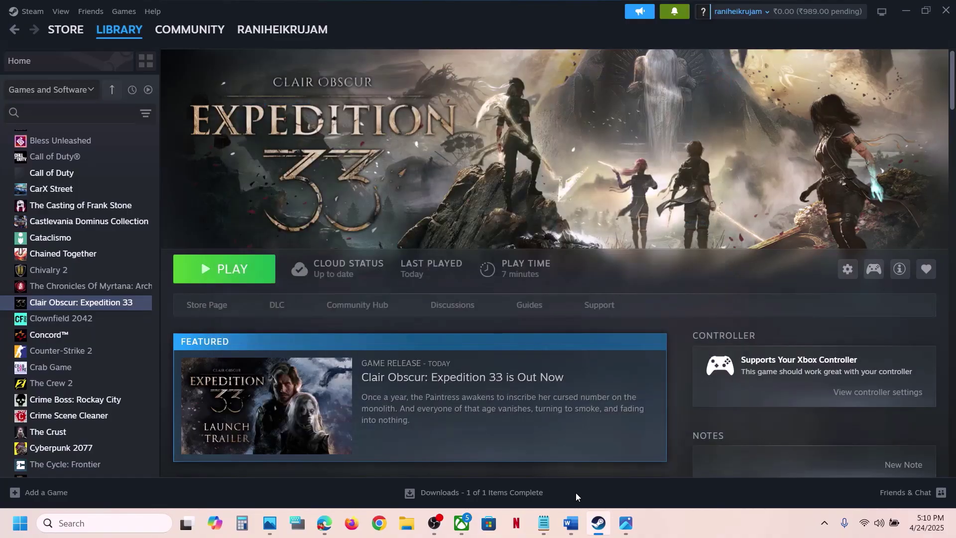
{"action": "left_click", "coordinate": [572, 522]}
{"action": "scroll", "coordinate": [369, 288], "scroll_direction": "down", "scroll_amount": 3}
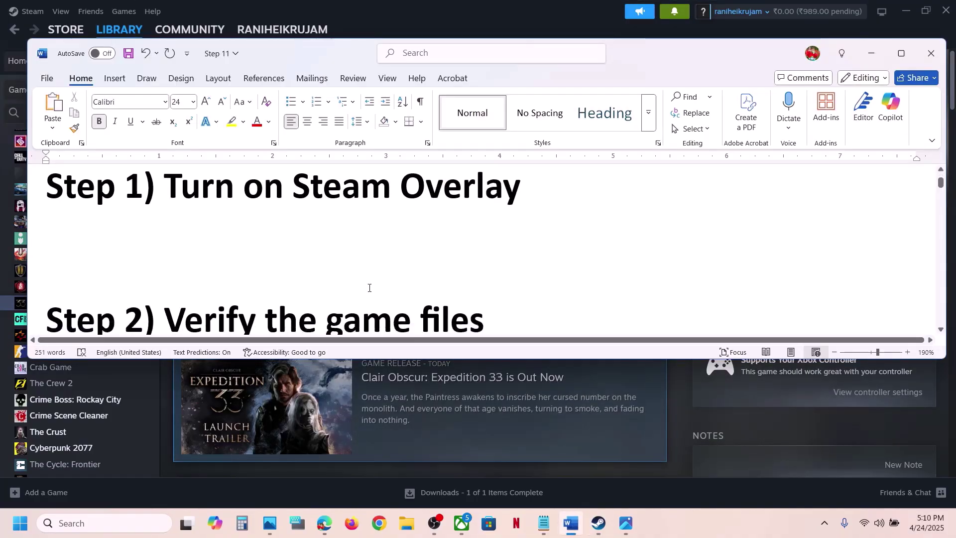
{"action": "left_click", "coordinate": [473, 27]}
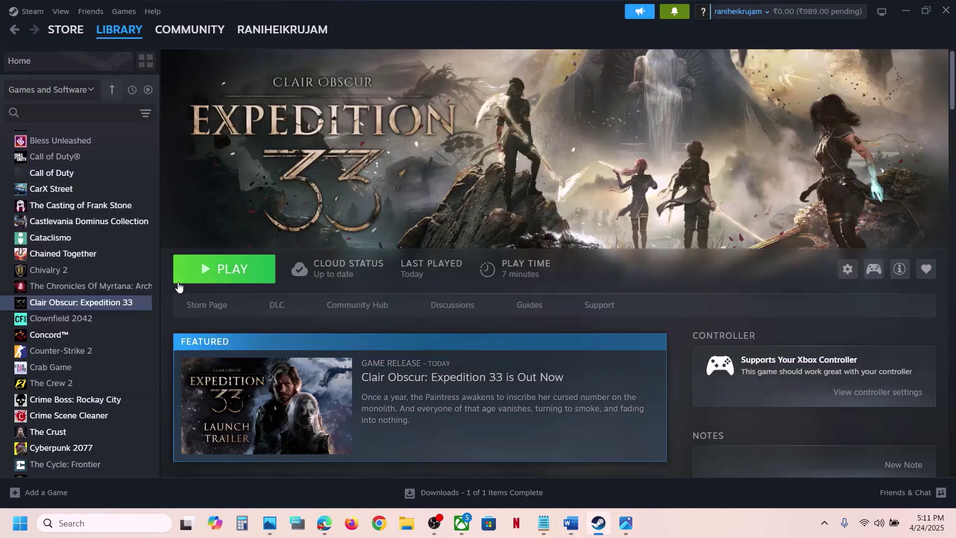
View the Installed Files properties of Clair Obscur: Expedition 33 in Steam, including the file integrity option, and close them
{"action": "right_click", "coordinate": [109, 304]}
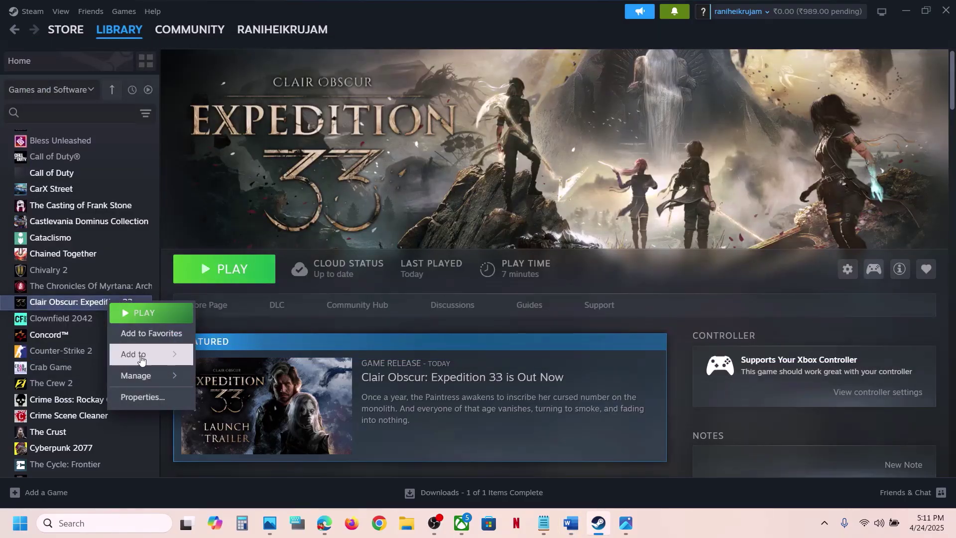
{"action": "left_click", "coordinate": [143, 397]}
{"action": "left_click", "coordinate": [286, 193]}
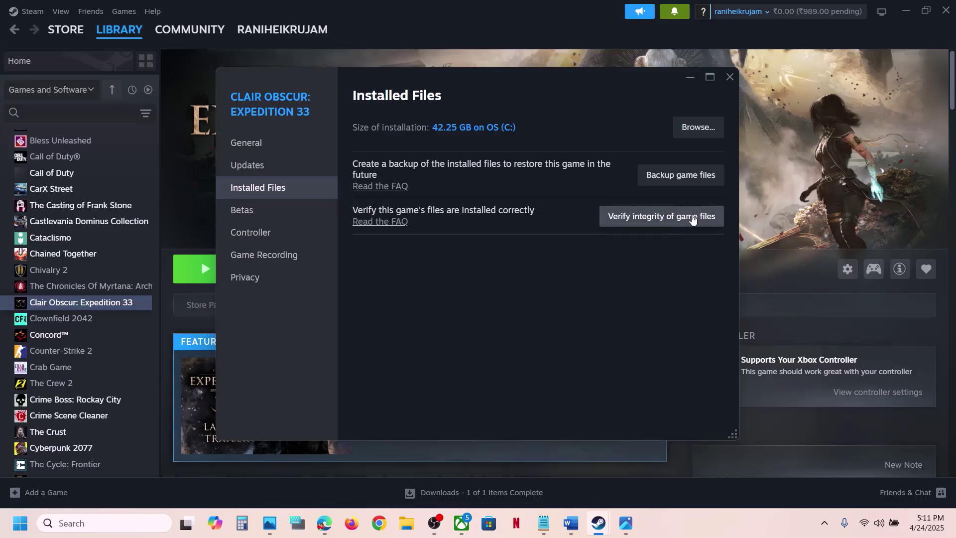
{"action": "key", "text": "Escape"}
{"action": "left_click", "coordinate": [679, 532]}
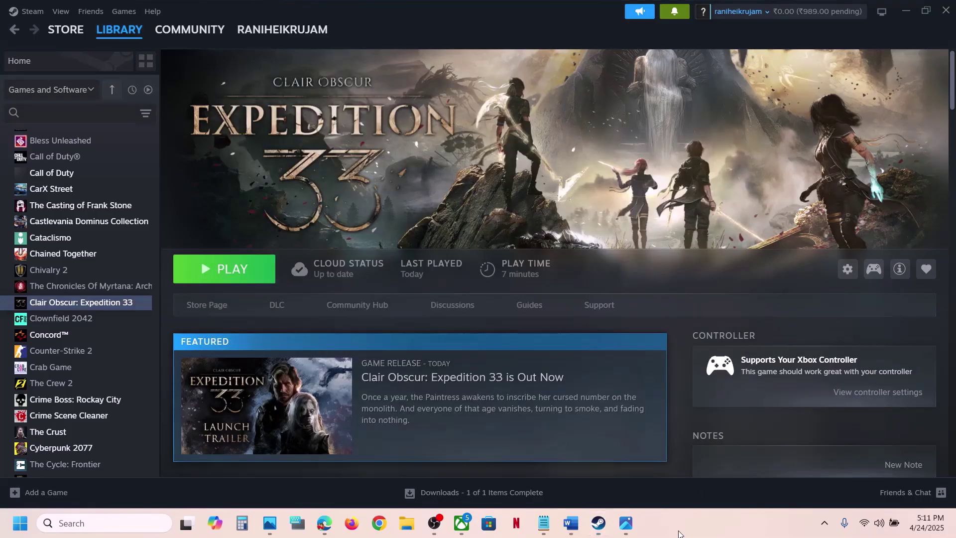
Select "Restart Steam" in Step 3 of the Word guide and view Steam's exit option without using it
{"action": "left_click", "coordinate": [571, 523]}
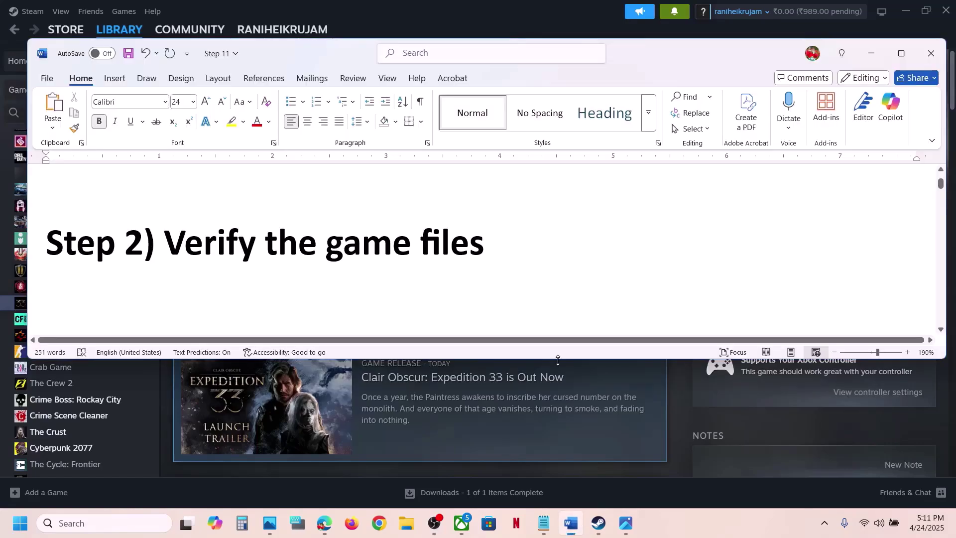
{"action": "scroll", "coordinate": [406, 210], "scroll_direction": "down", "scroll_amount": 5}
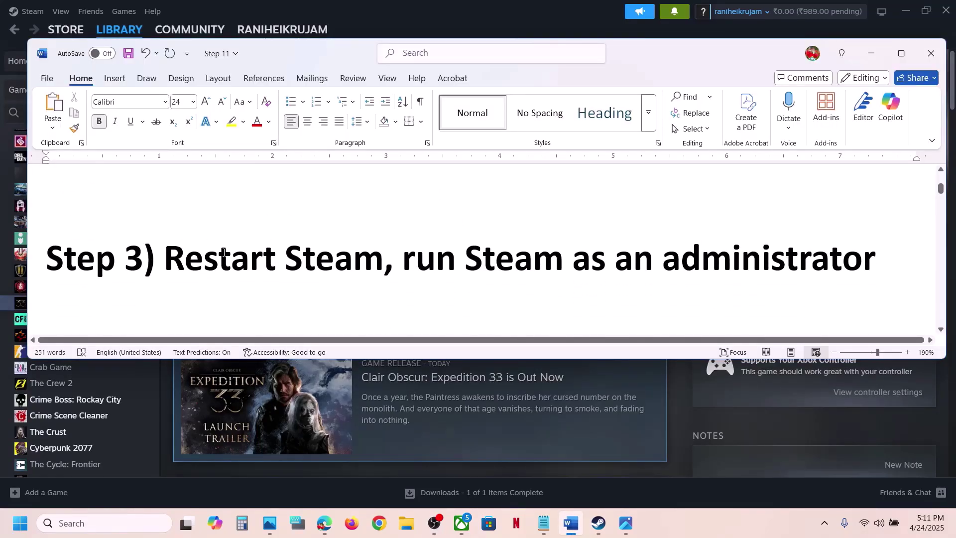
{"action": "left_click_drag", "start_coordinate": [223, 251], "coordinate": [335, 255]}
{"action": "left_click", "coordinate": [441, 18]}
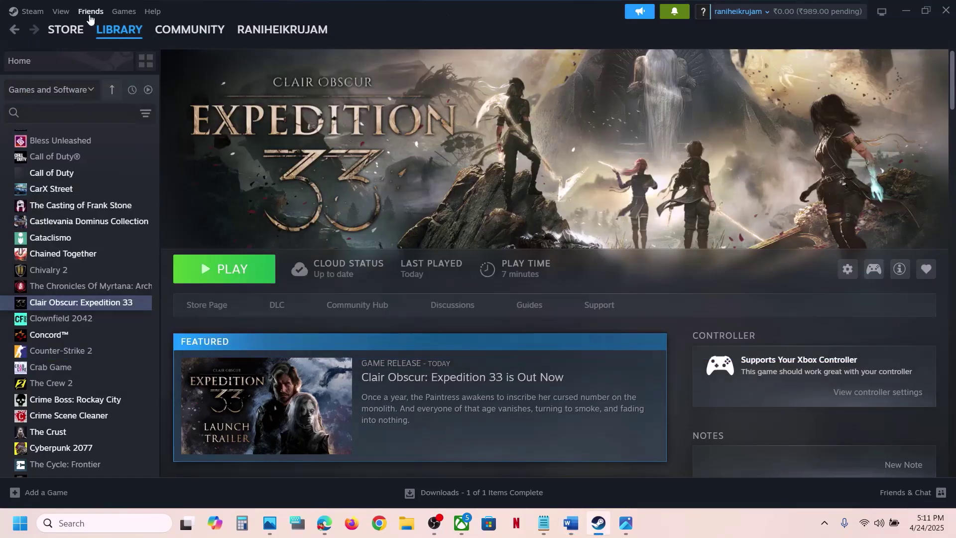
{"action": "left_click", "coordinate": [38, 11]}
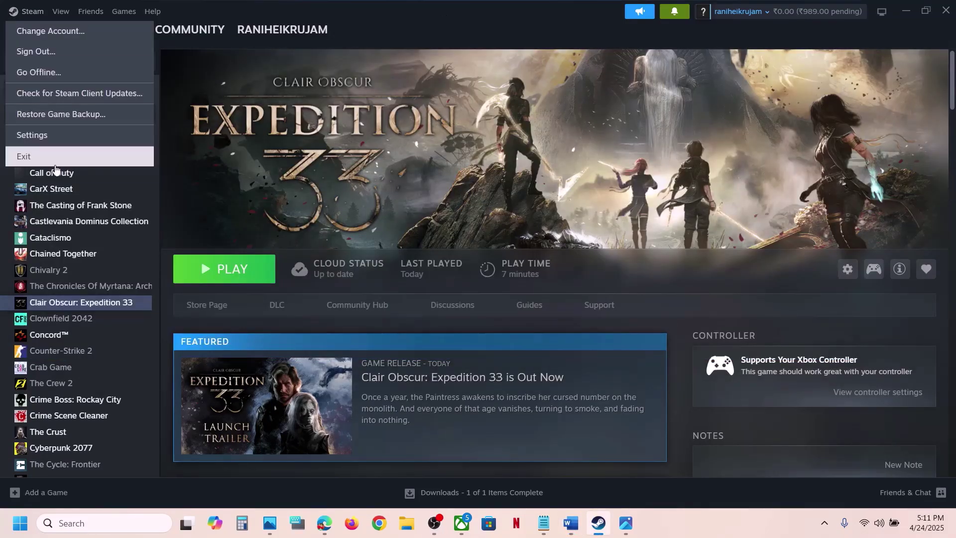
{"action": "left_click", "coordinate": [476, 36]}
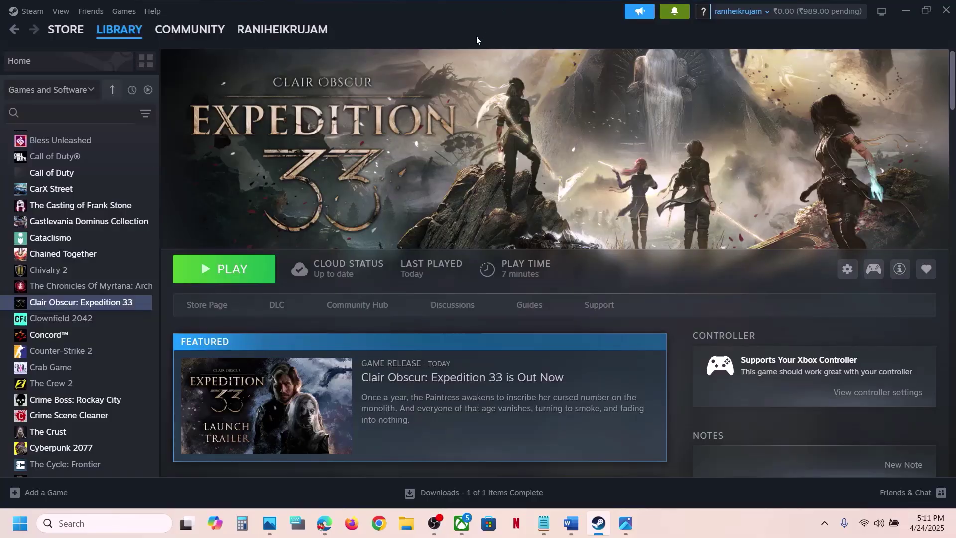
Select "run Steam as an administrator" in Step 3 of the Word guide and return to Steam
{"action": "left_click", "coordinate": [571, 522]}
{"action": "left_click_drag", "start_coordinate": [404, 259], "coordinate": [761, 267]}
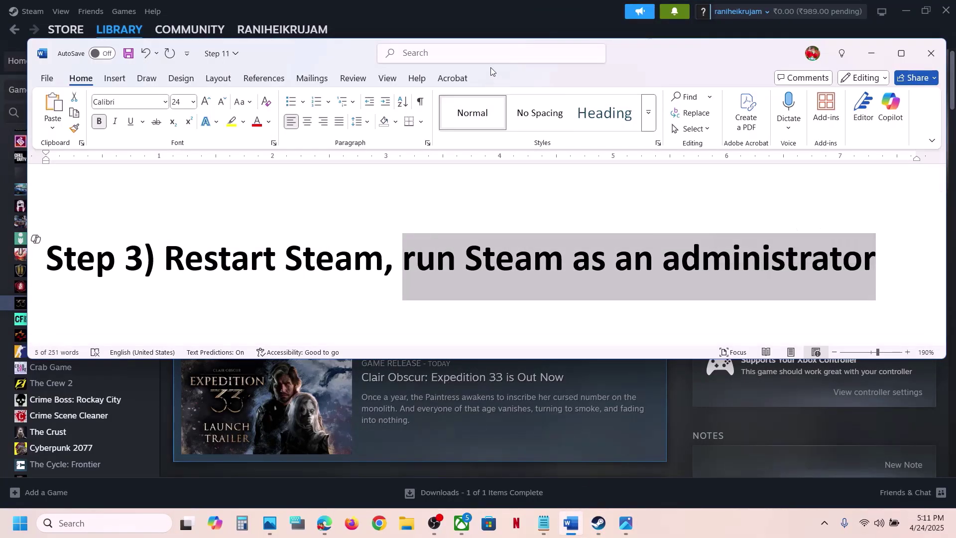
{"action": "left_click", "coordinate": [470, 19]}
{"action": "left_click", "coordinate": [33, 11]}
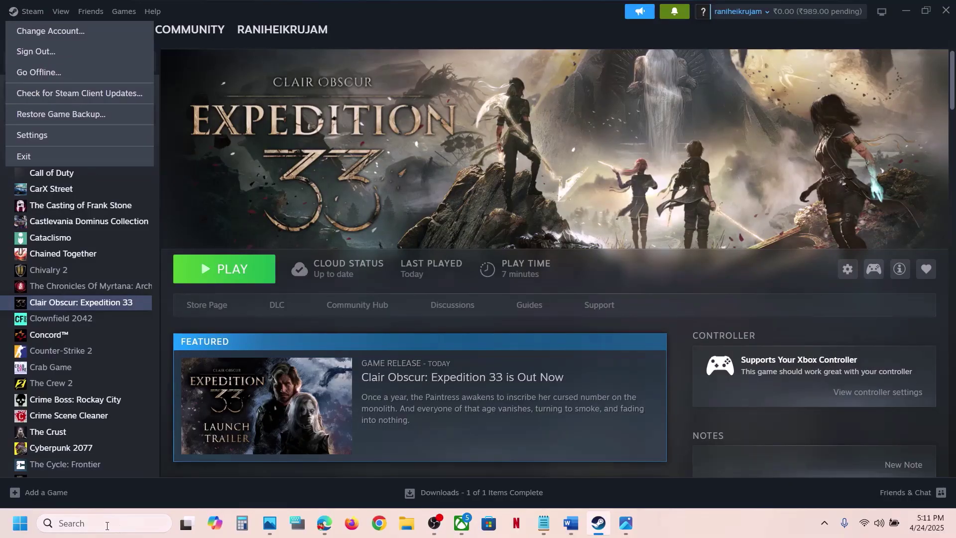
Search Windows for "steam" and run the Steam app as administrator
{"action": "left_click", "coordinate": [103, 524]}
{"action": "type", "text": "steam"}
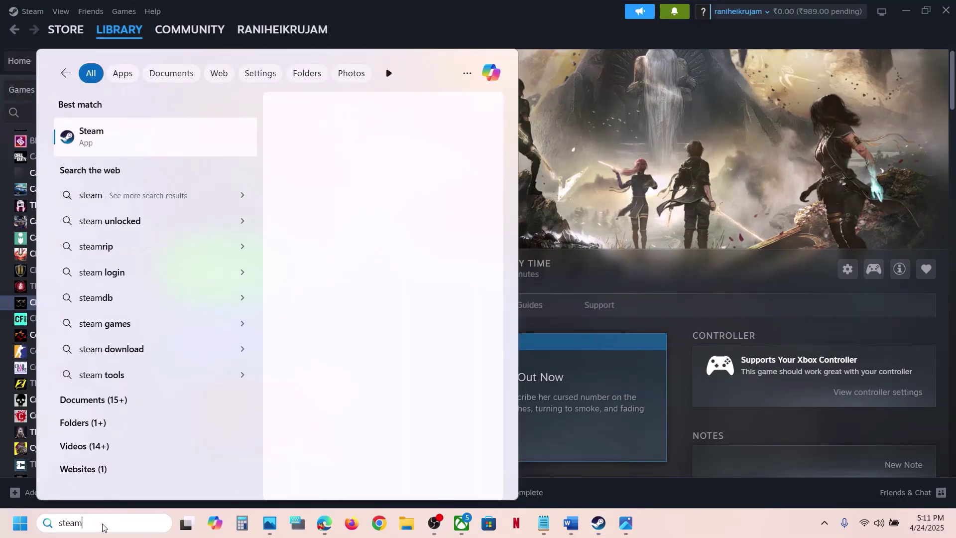
{"action": "right_click", "coordinate": [127, 128]}
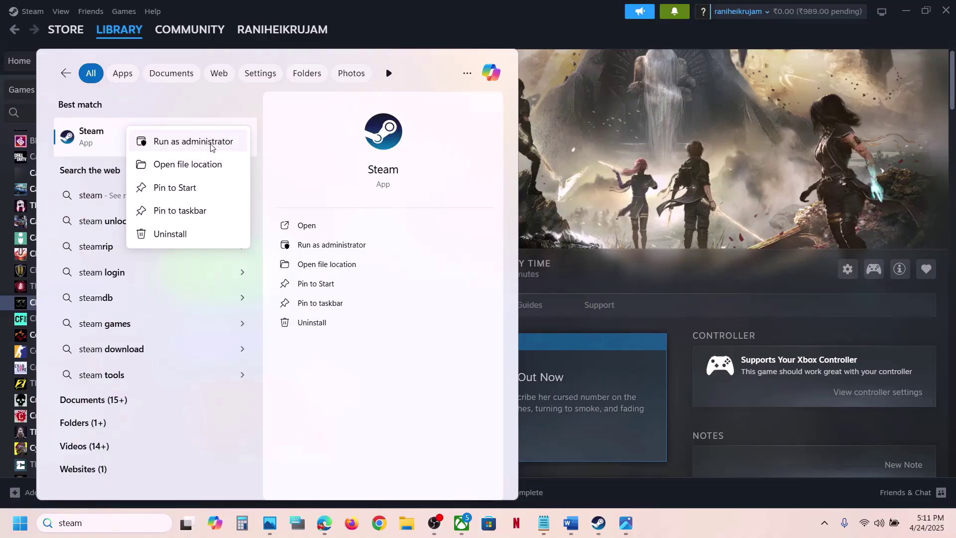
{"action": "left_click", "coordinate": [211, 142]}
Maximize the Word guide and select the Step 4 text about allowing the game exe through antivirus, Windows Security and firewall
{"action": "left_click", "coordinate": [570, 523]}
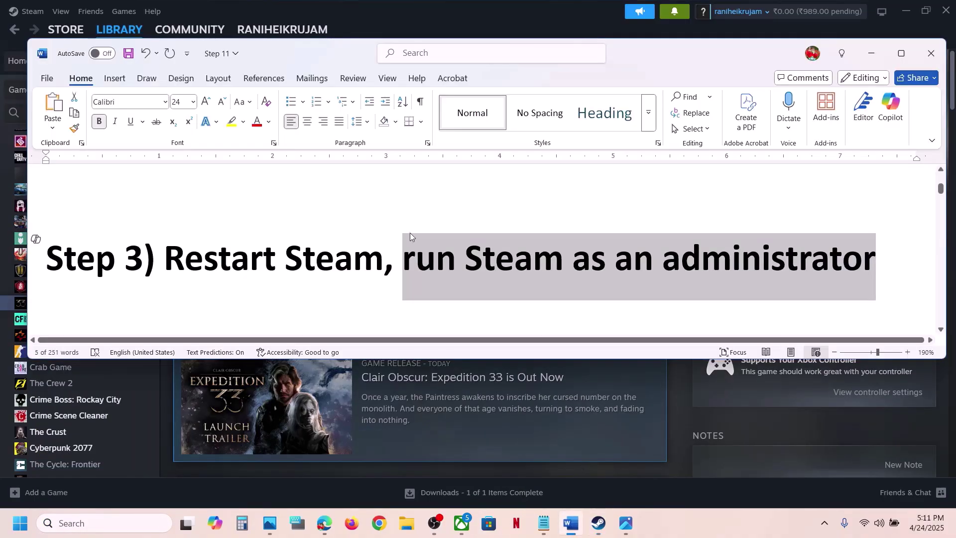
{"action": "scroll", "coordinate": [411, 232], "scroll_direction": "down", "scroll_amount": 3}
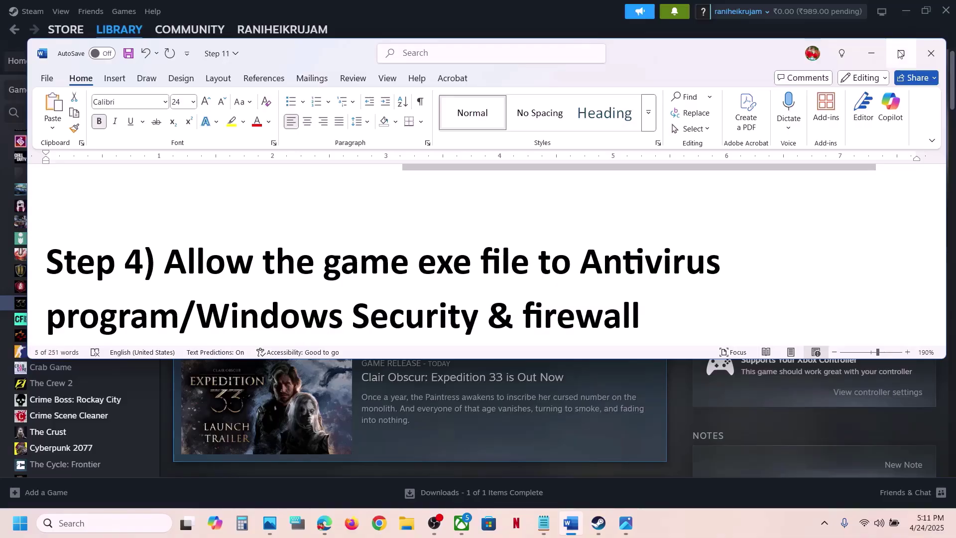
{"action": "left_click", "coordinate": [900, 53]}
{"action": "scroll", "coordinate": [435, 311], "scroll_direction": "up", "scroll_amount": 2}
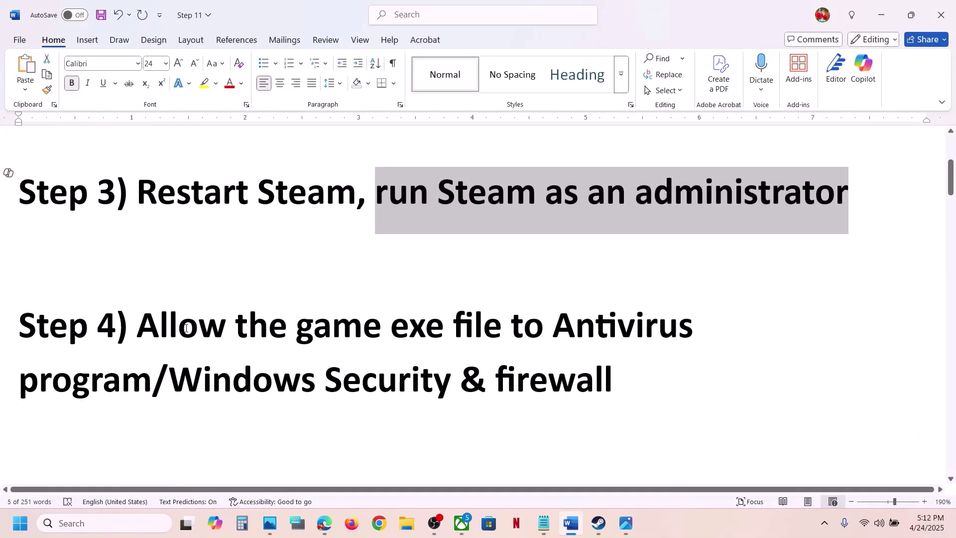
{"action": "left_click_drag", "start_coordinate": [160, 329], "coordinate": [116, 382]}
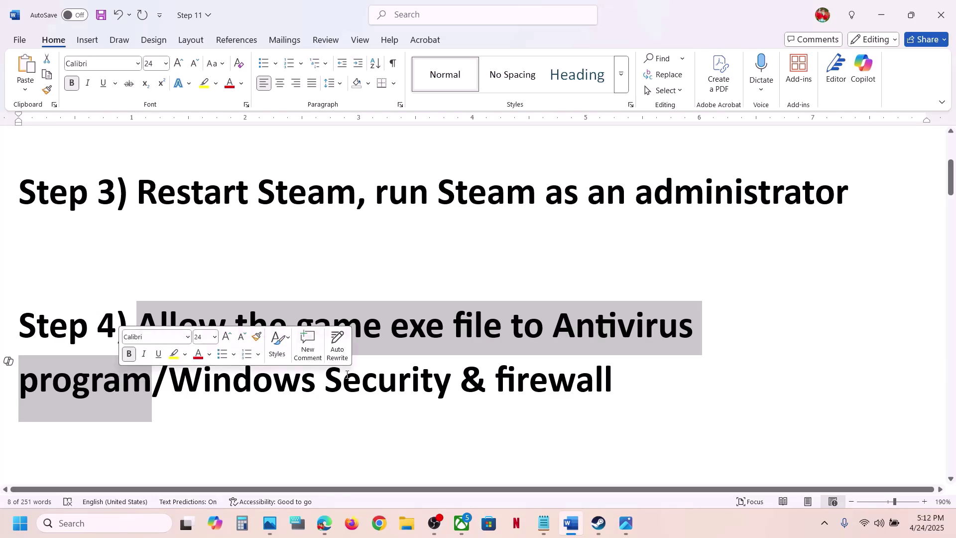
{"action": "left_click_drag", "start_coordinate": [169, 382], "coordinate": [530, 383]}
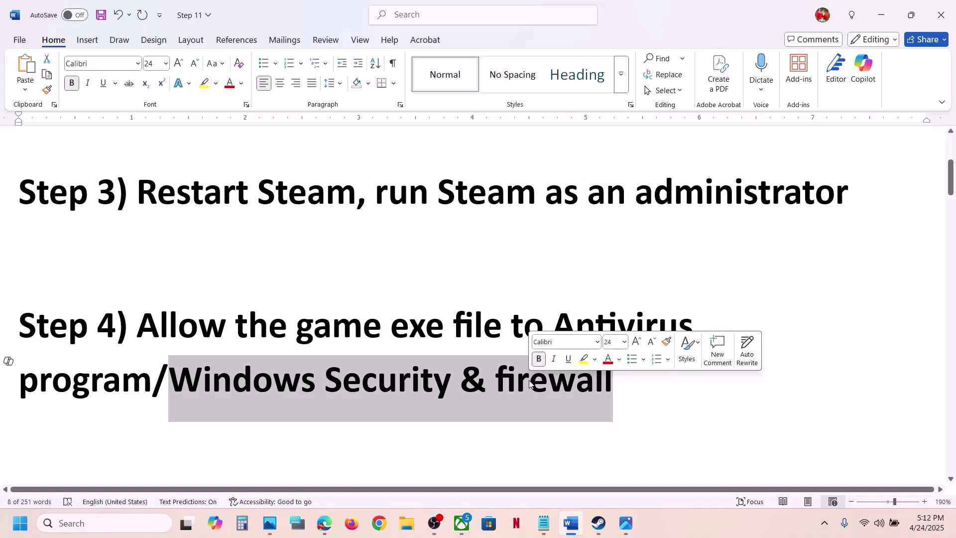
Open Windows Security's ransomware protection from Windows Settings and show the apps allowed through Controlled folder access
{"action": "key", "text": "super+i"}
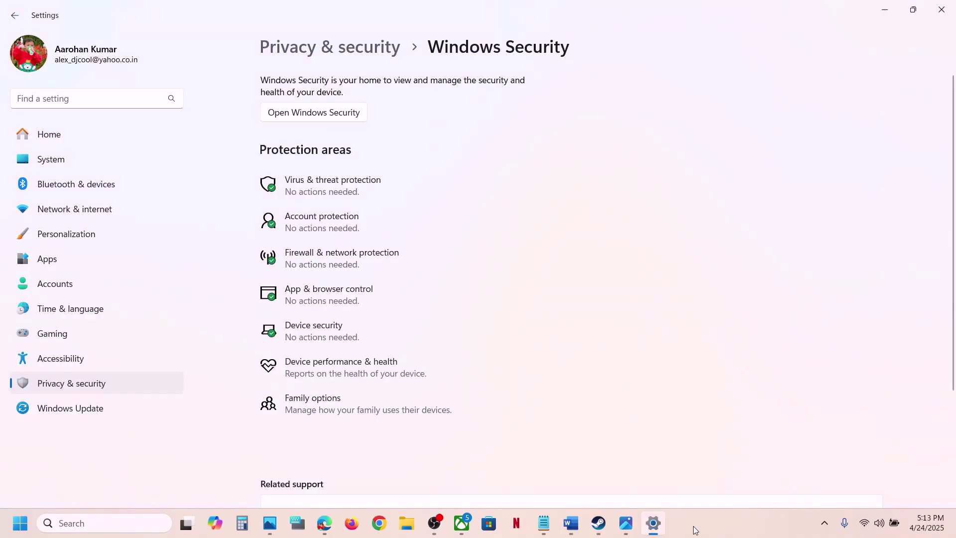
{"action": "left_click", "coordinate": [68, 390]}
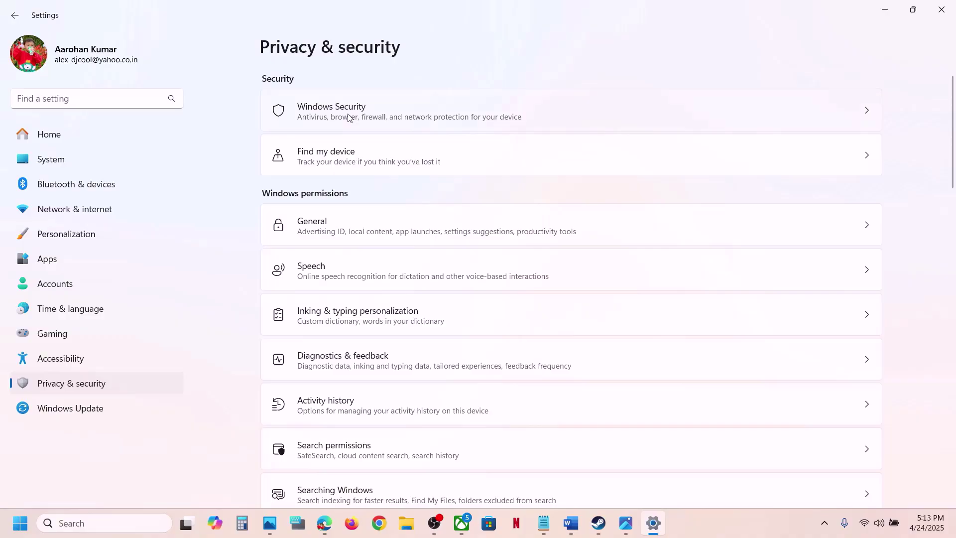
{"action": "left_click", "coordinate": [349, 118]}
{"action": "scroll", "coordinate": [391, 223], "scroll_direction": "down", "scroll_amount": 1}
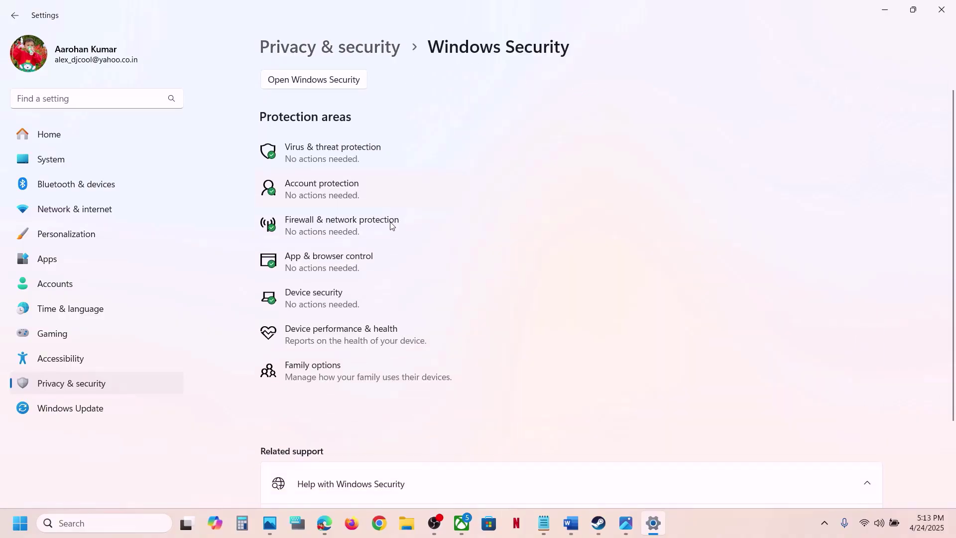
{"action": "left_click", "coordinate": [345, 153]}
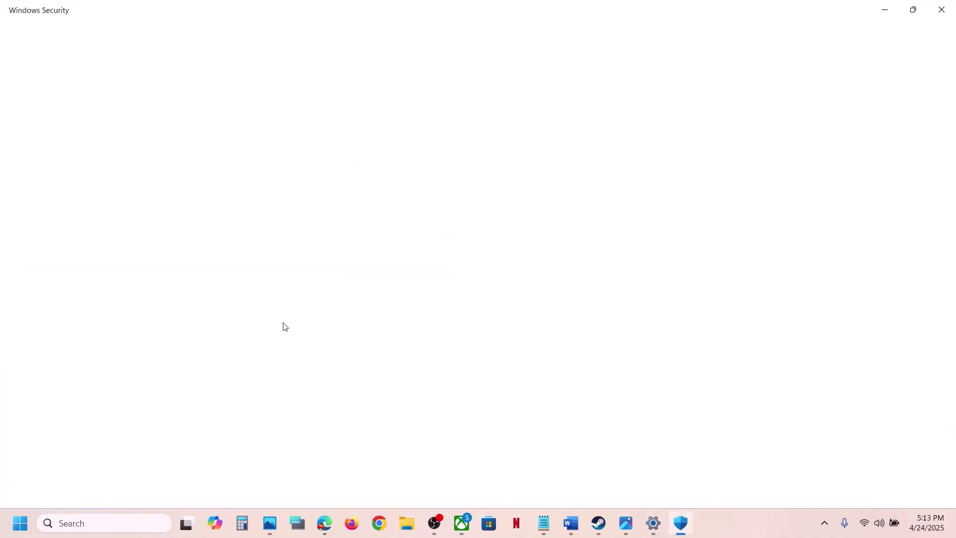
{"action": "scroll", "coordinate": [280, 331], "scroll_direction": "down", "scroll_amount": 2}
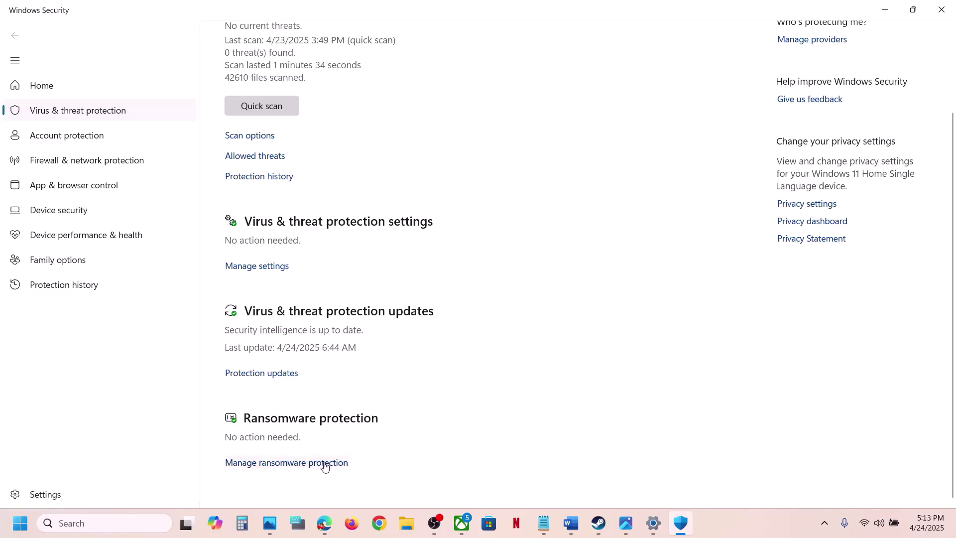
{"action": "left_click", "coordinate": [308, 463]}
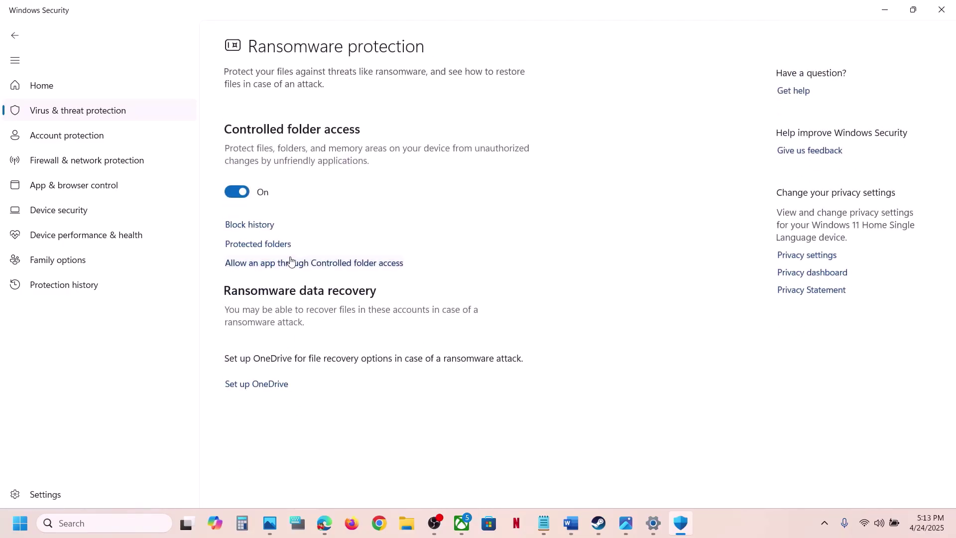
{"action": "left_click", "coordinate": [327, 262]}
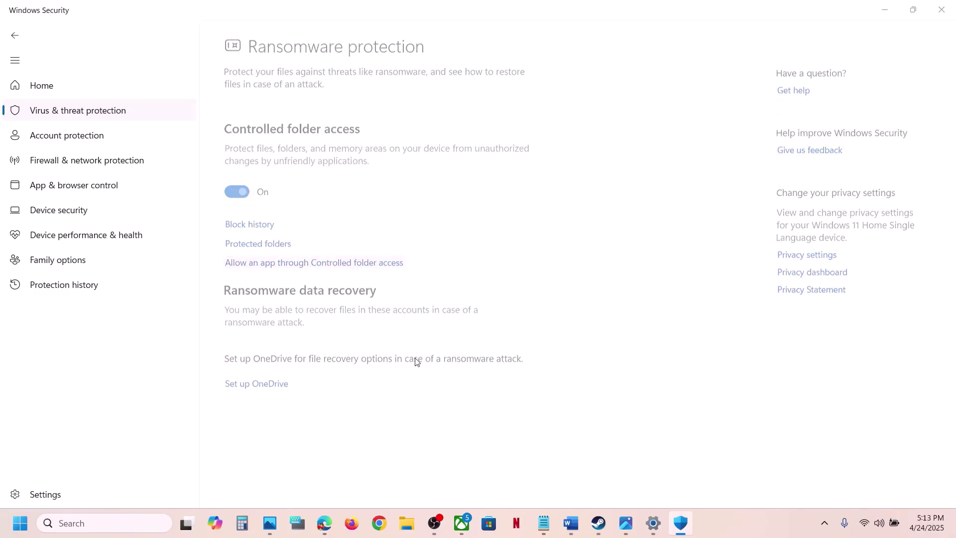
{"action": "scroll", "coordinate": [342, 117], "scroll_direction": "down", "scroll_amount": 2}
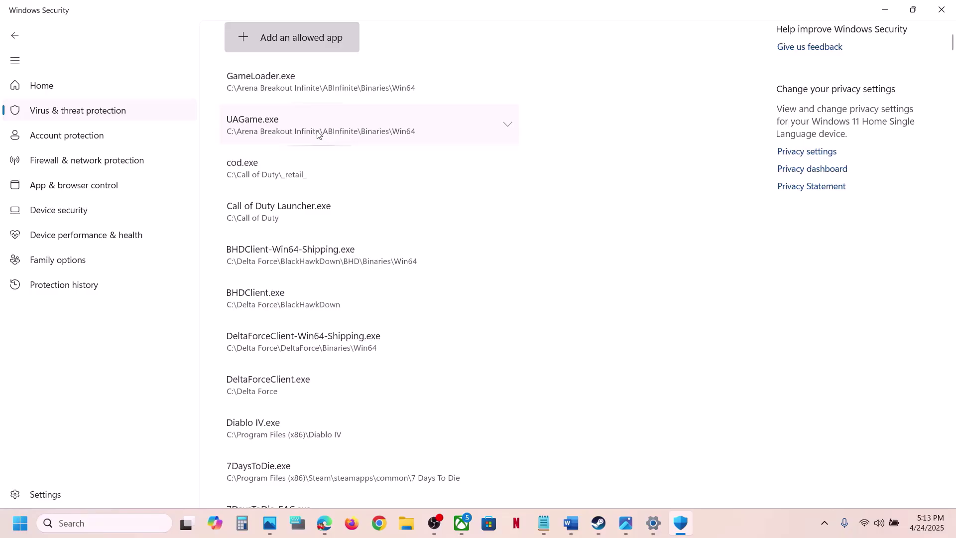
Add Expedition33_Steam from Steam's common\Expedition 33 folder as an allowed app for Controlled folder access
{"action": "left_click", "coordinate": [308, 48]}
{"action": "left_click", "coordinate": [299, 85]}
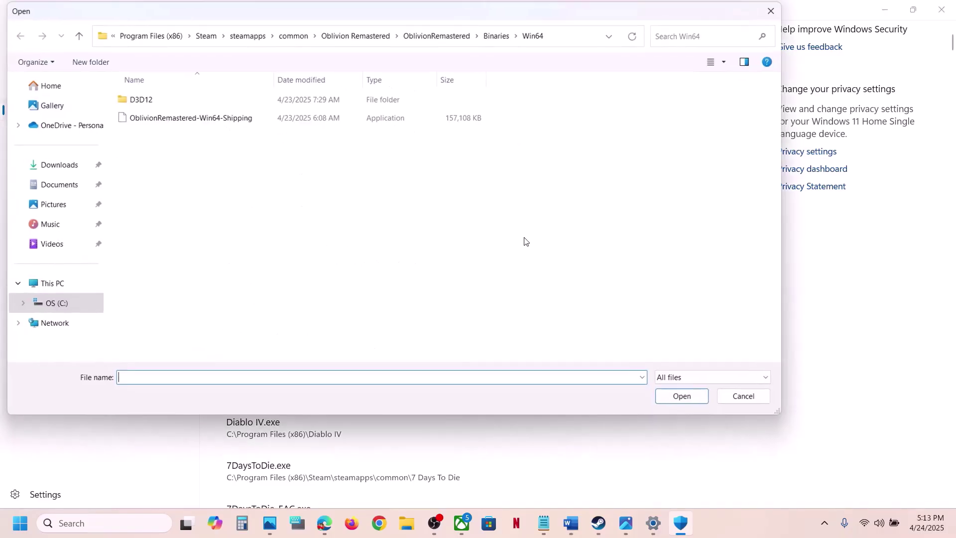
{"action": "left_click", "coordinate": [294, 36]}
{"action": "left_click", "coordinate": [196, 99]}
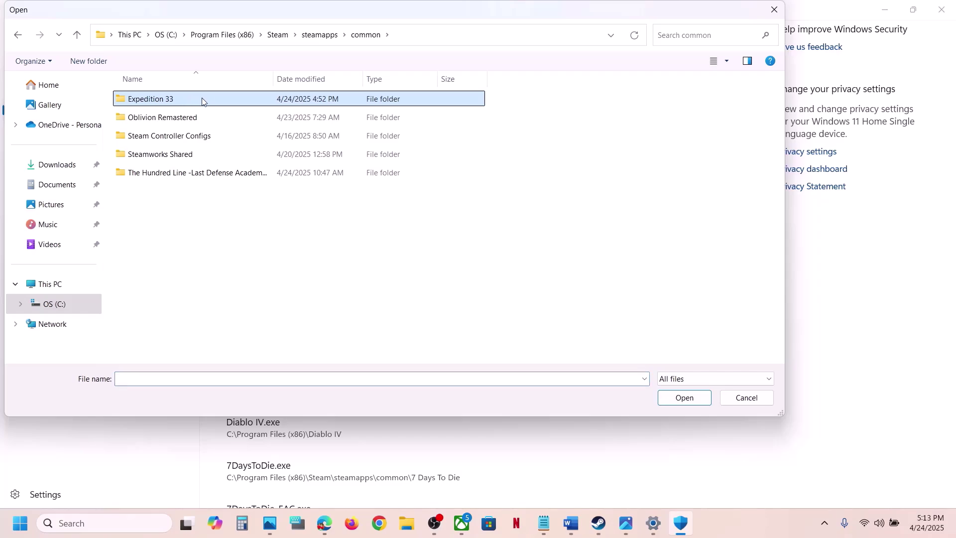
{"action": "double_click", "coordinate": [208, 101]}
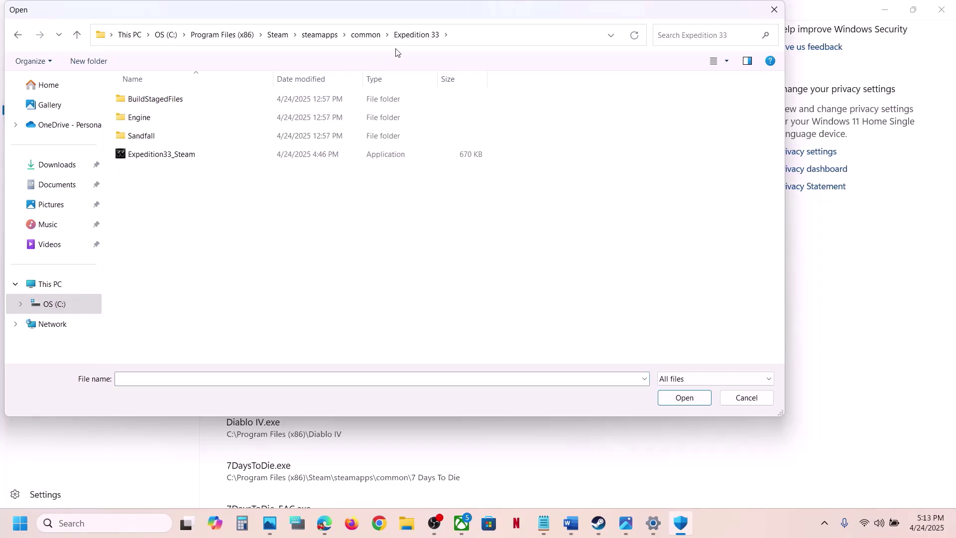
{"action": "left_click", "coordinate": [466, 44]}
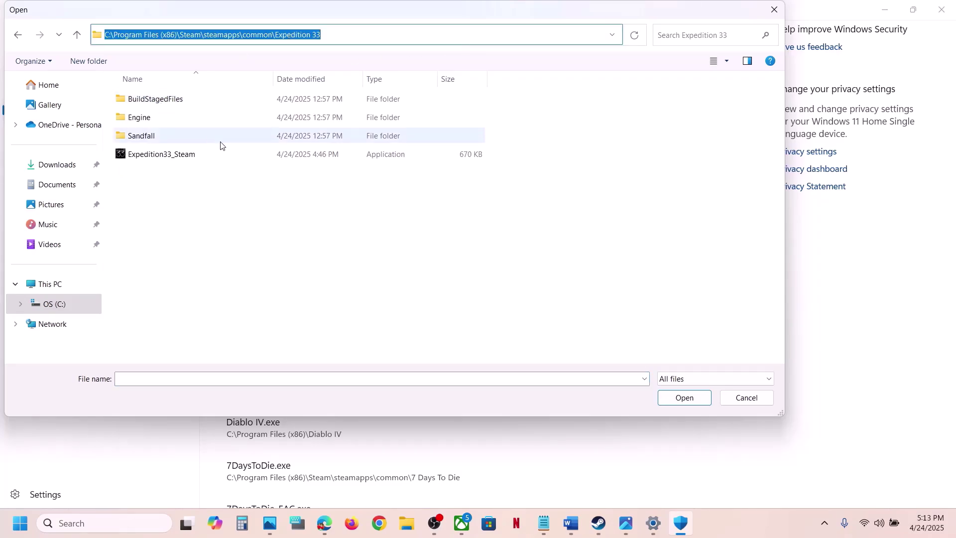
{"action": "left_click", "coordinate": [189, 157]}
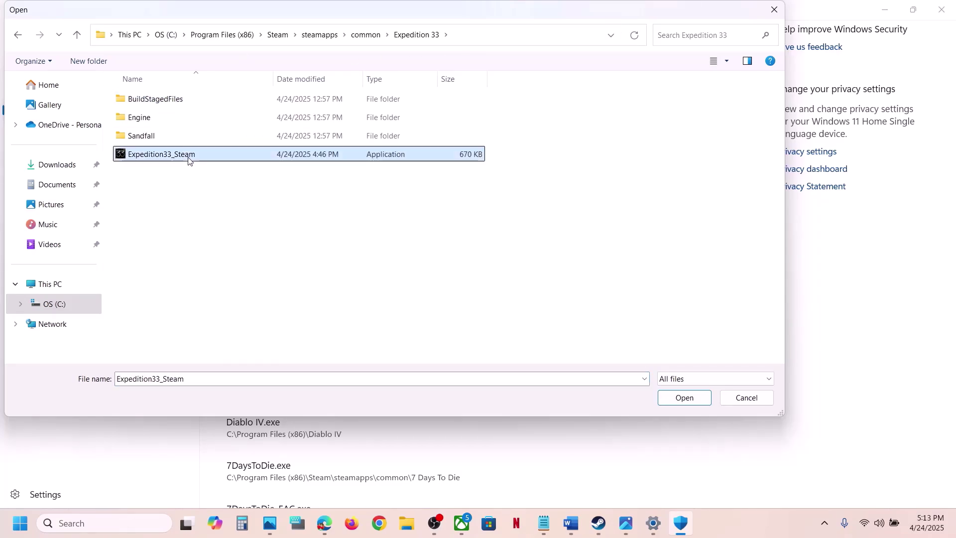
{"action": "left_click", "coordinate": [680, 401]}
Add SandFall-Win64-Shipping from Expedition 33's Sandfall\Binaries\Win64 folder as an allowed app for Controlled folder access
{"action": "left_click", "coordinate": [302, 43]}
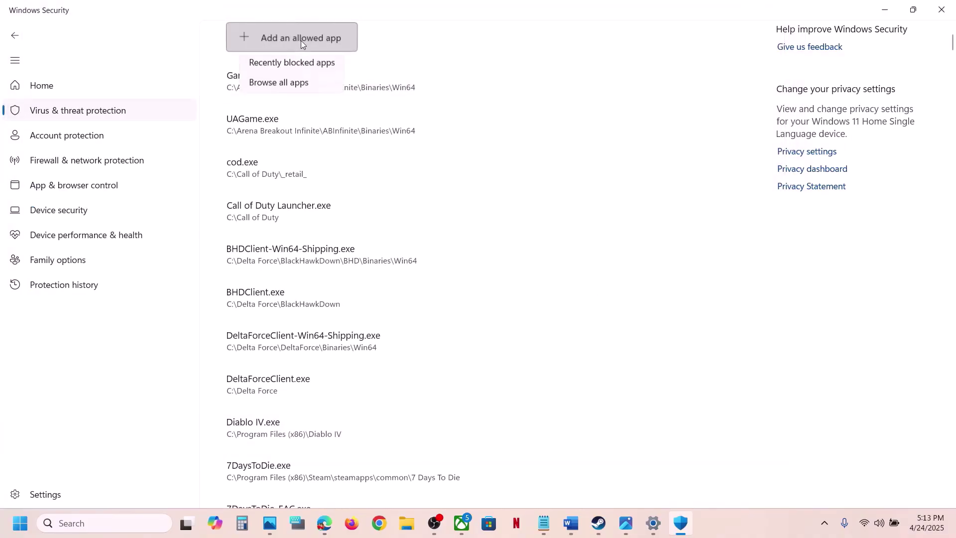
{"action": "left_click", "coordinate": [307, 86]}
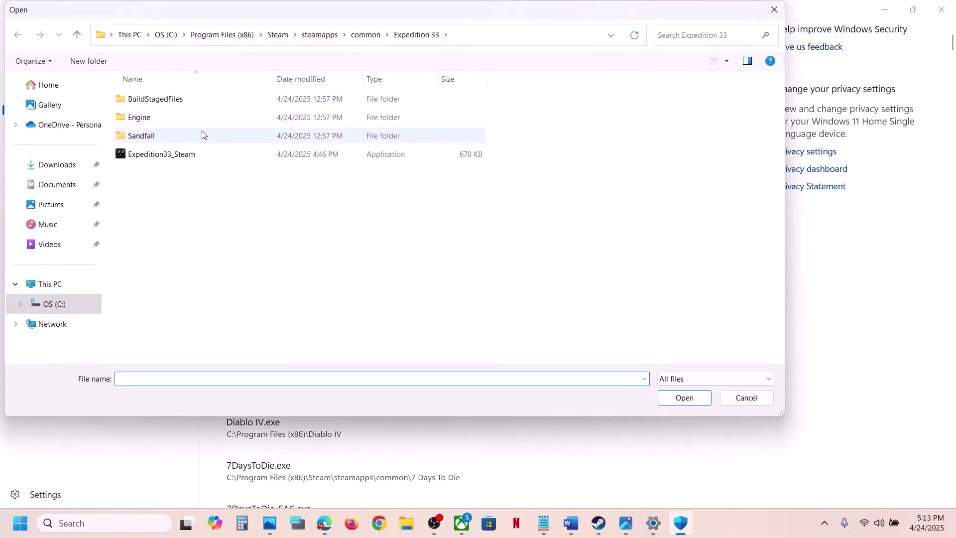
{"action": "double_click", "coordinate": [162, 139]}
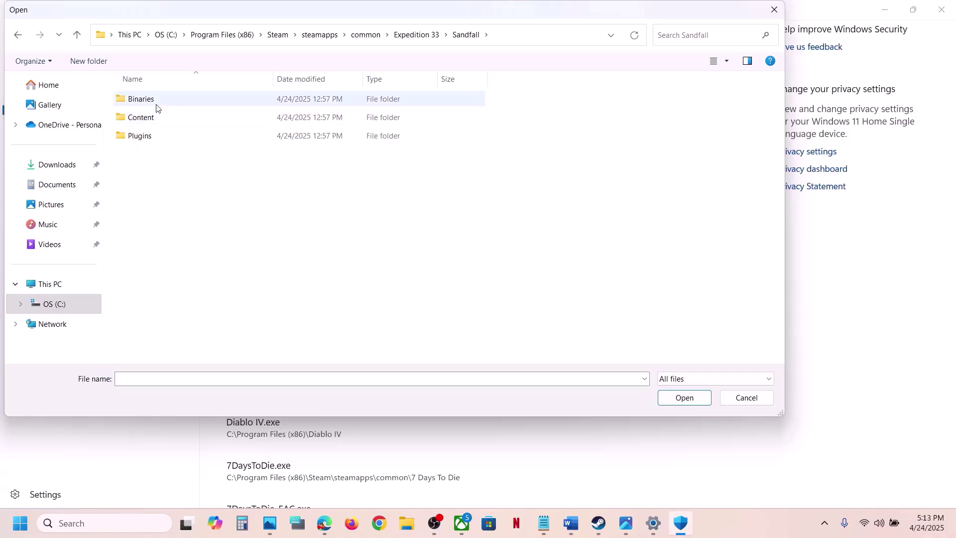
{"action": "double_click", "coordinate": [156, 103]}
{"action": "double_click", "coordinate": [157, 103]}
{"action": "left_click", "coordinate": [172, 117]}
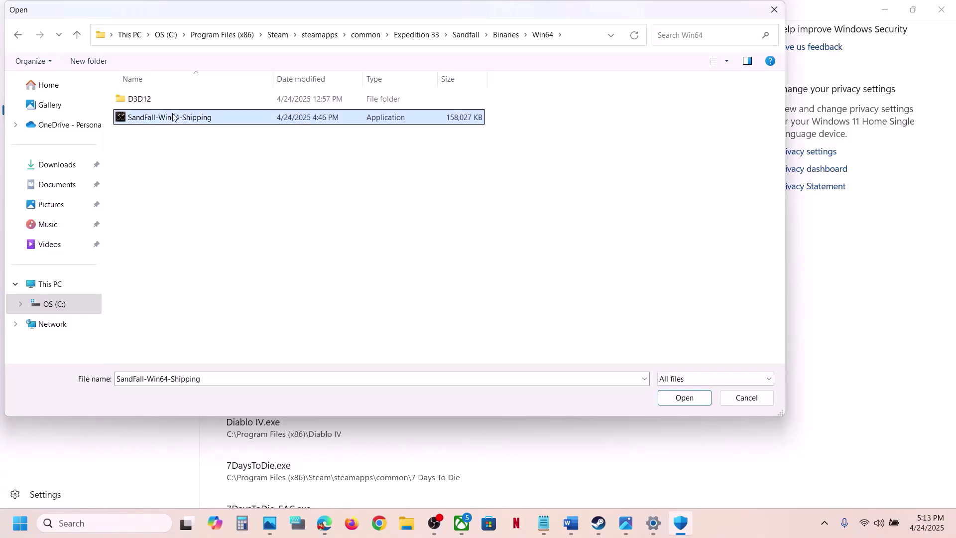
{"action": "left_click", "coordinate": [680, 398]}
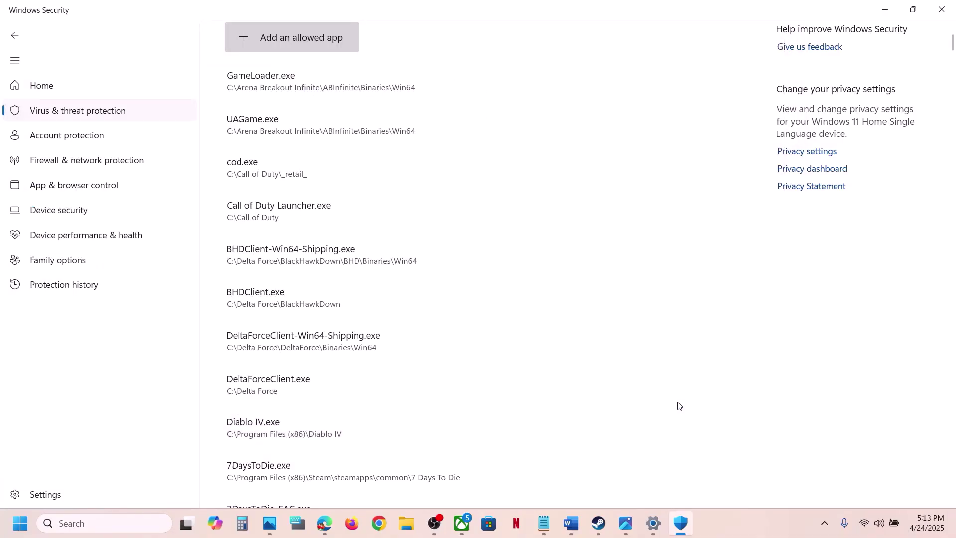
Search Windows for "control panel", open Windows Defender Firewall's allowed apps list and unlock its settings for changes
{"action": "left_click", "coordinate": [112, 523]}
{"action": "type", "text": "control panel"}
{"action": "key", "text": "Return"}
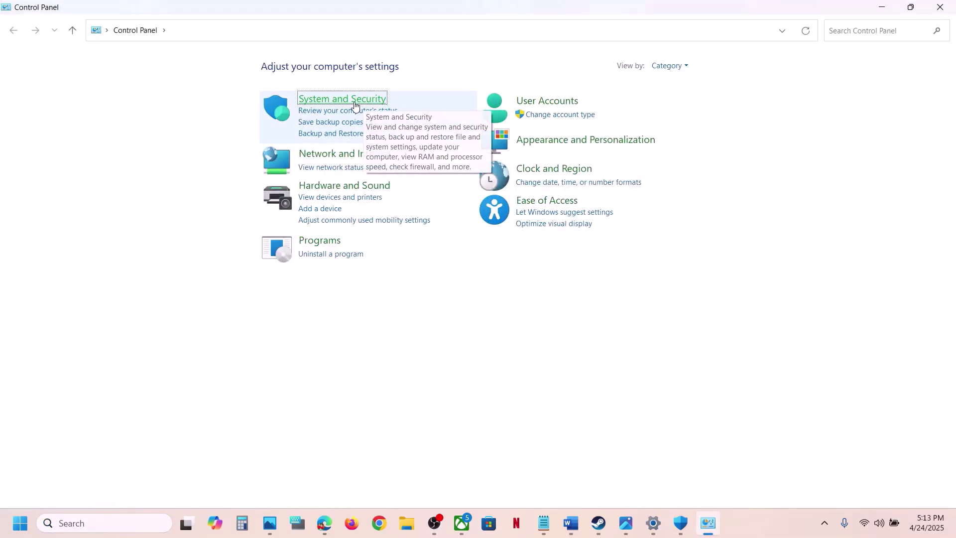
{"action": "left_click", "coordinate": [352, 103]}
{"action": "left_click", "coordinate": [250, 107]}
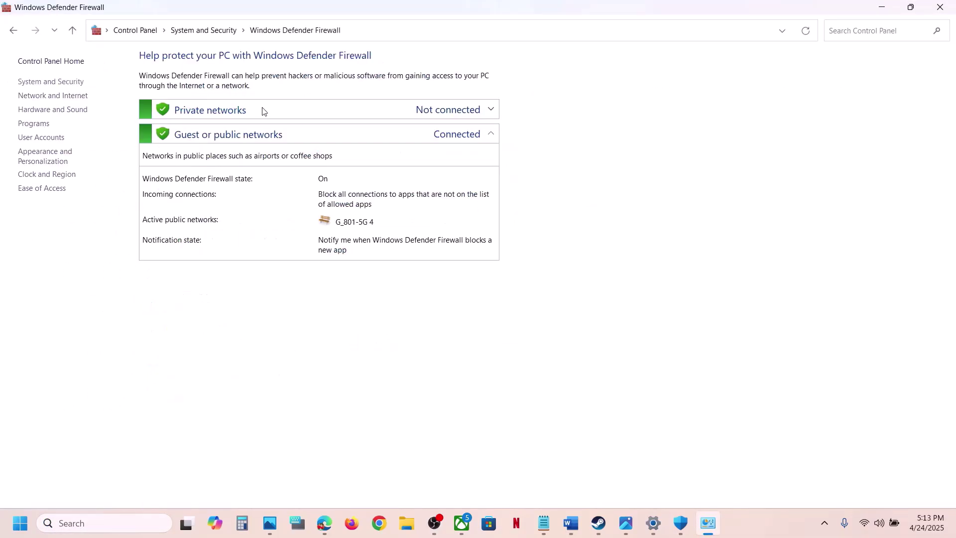
{"action": "left_click", "coordinate": [67, 96]}
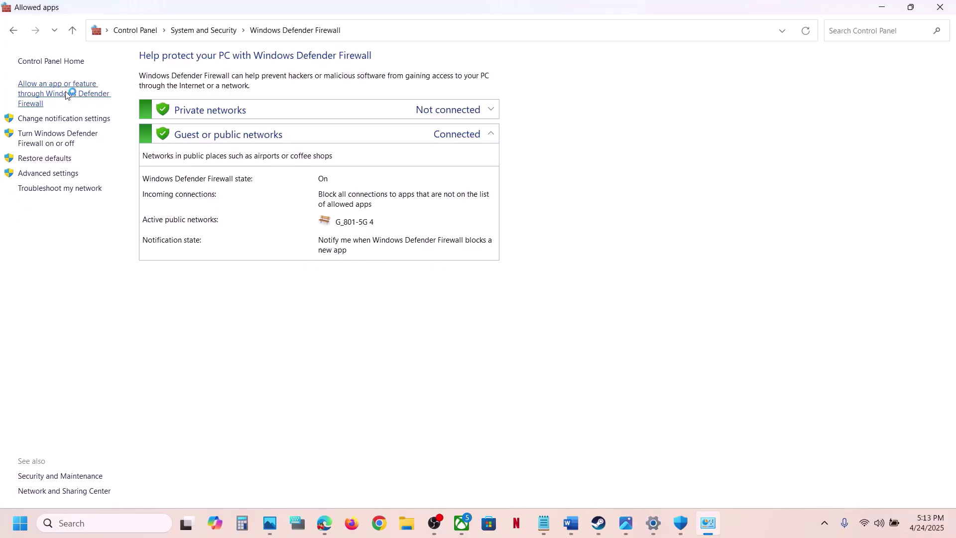
{"action": "left_click", "coordinate": [623, 97]}
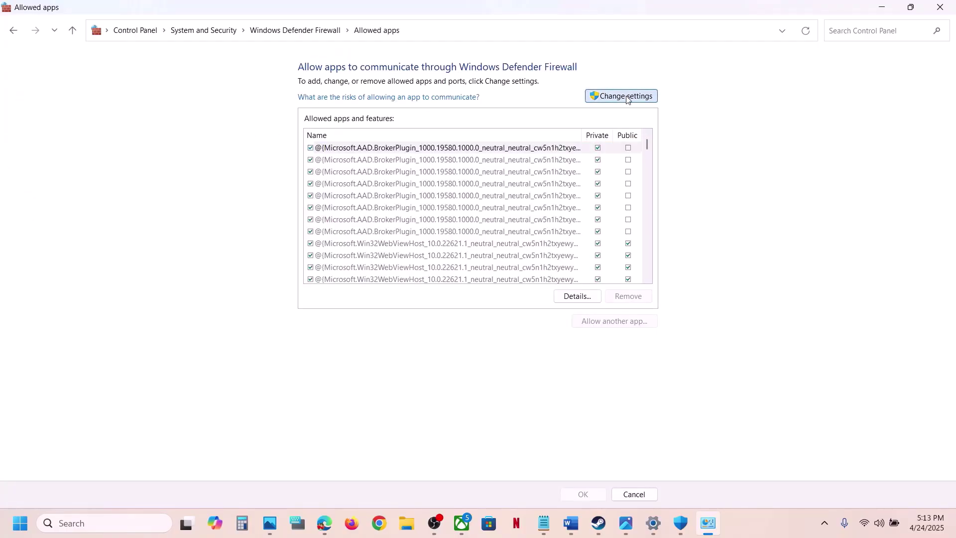
Add Expedition33_Steam from Steam's common\Expedition 33 folder to the firewall's allowed apps
{"action": "left_click", "coordinate": [613, 322]}
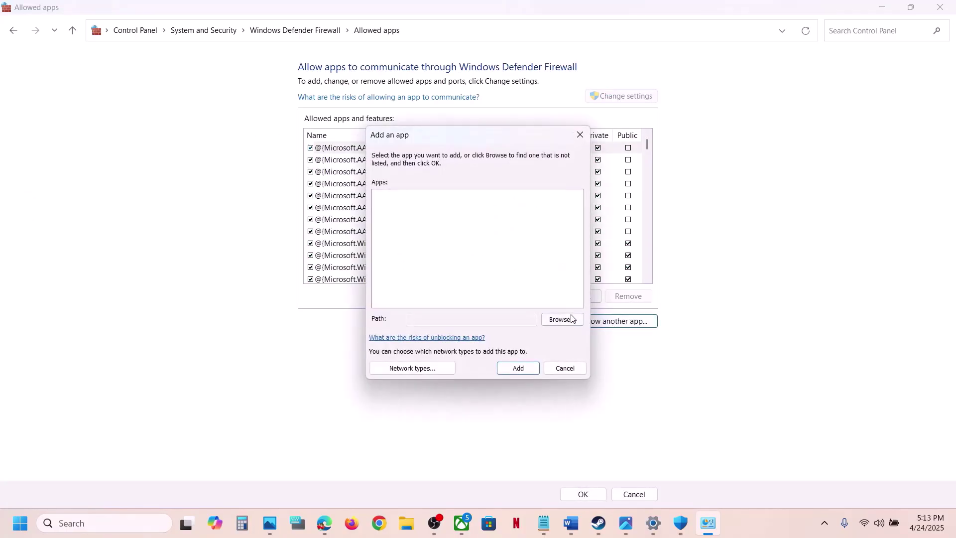
{"action": "left_click", "coordinate": [553, 314]}
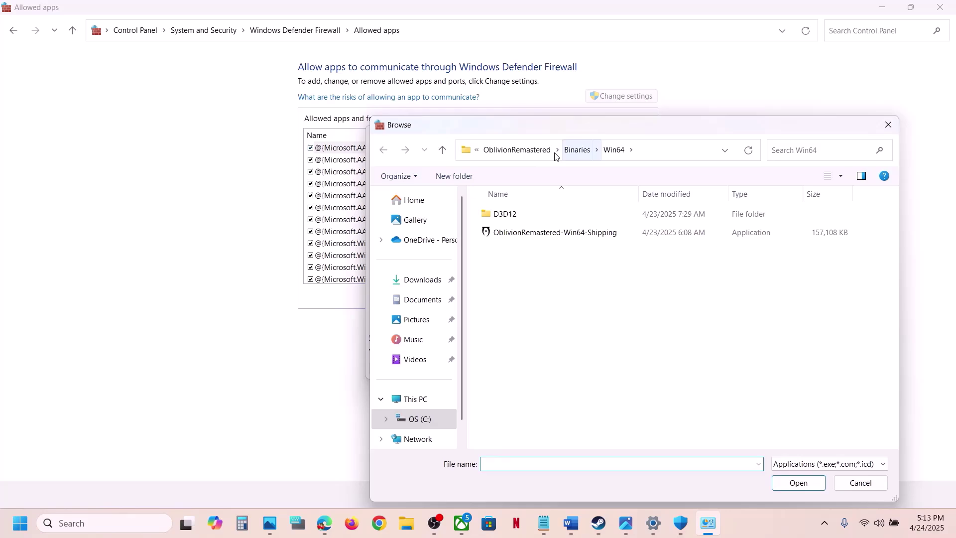
{"action": "left_click", "coordinate": [530, 151]}
{"action": "left_click", "coordinate": [498, 150]}
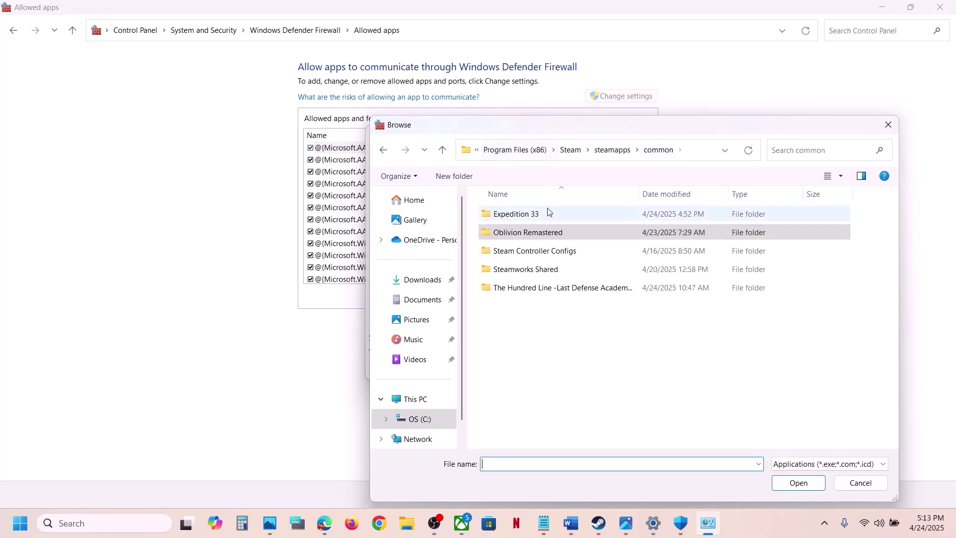
{"action": "double_click", "coordinate": [543, 211]}
{"action": "left_click", "coordinate": [528, 269]}
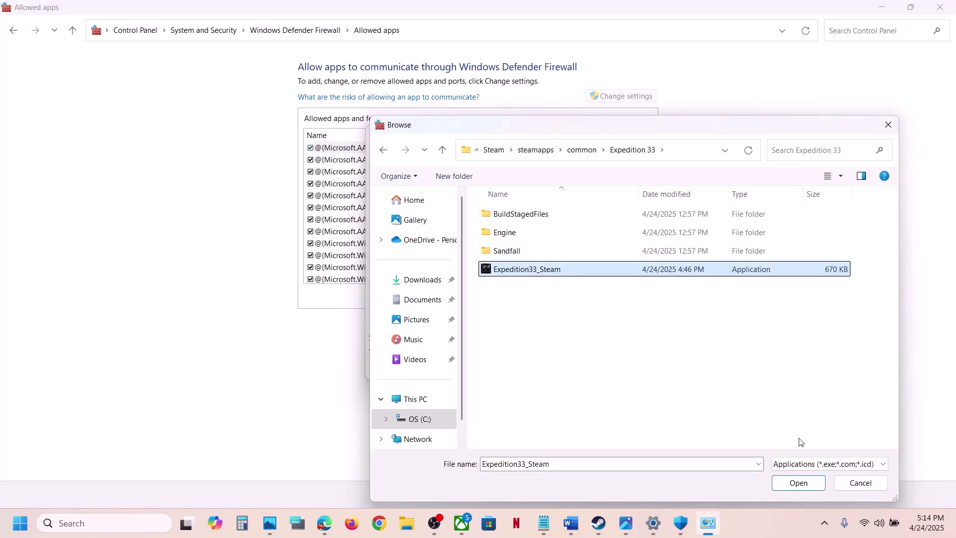
{"action": "left_click", "coordinate": [798, 481]}
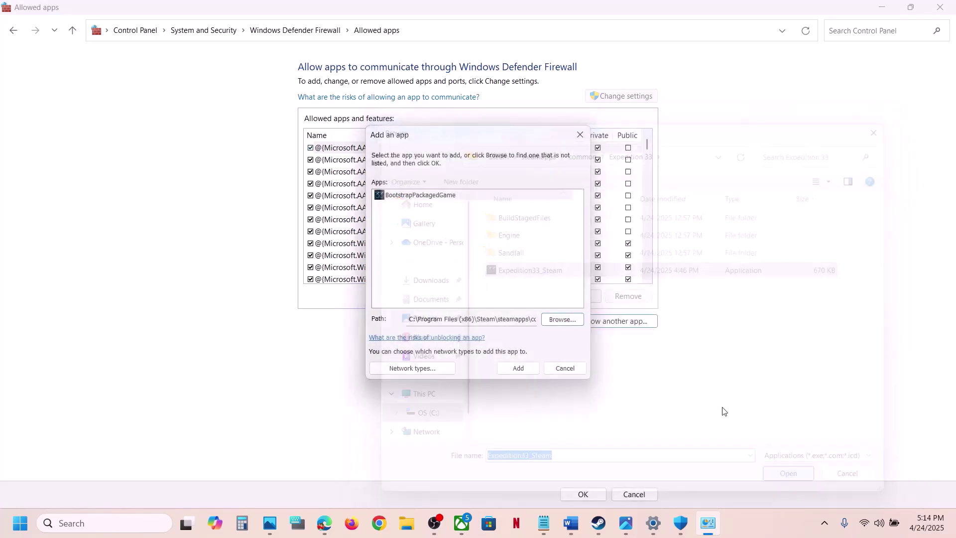
{"action": "left_click", "coordinate": [518, 369]}
Add SandFall-Win64-Shipping from Sandfall\Binaries\Win64 to the firewall's allowed apps and select the Expedition 33 entry in the list
{"action": "left_click", "coordinate": [578, 302]}
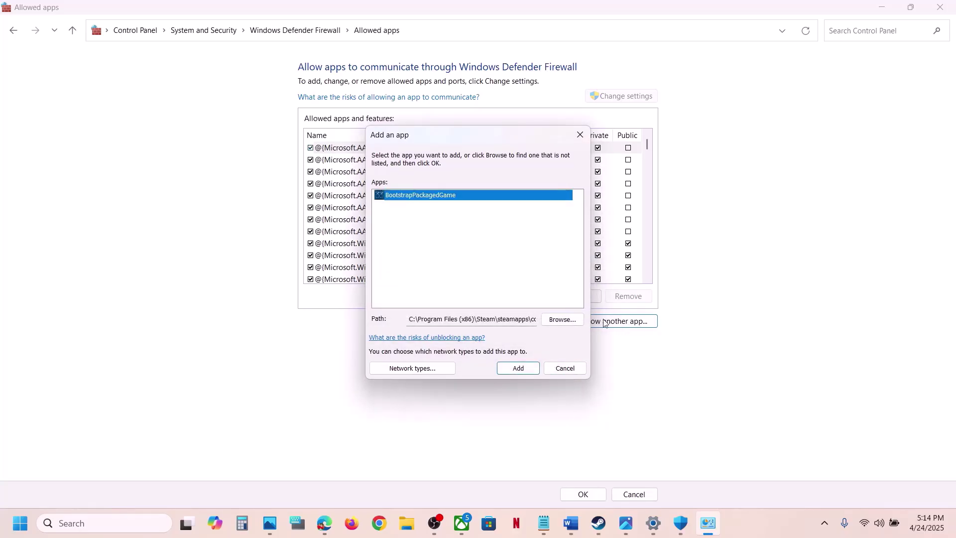
{"action": "left_click", "coordinate": [563, 319]}
{"action": "left_click", "coordinate": [520, 250]}
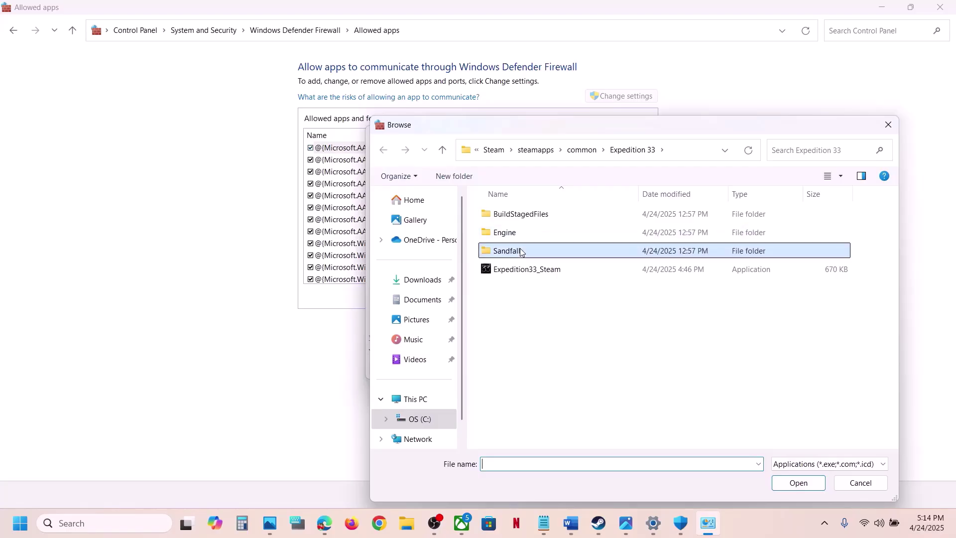
{"action": "double_click", "coordinate": [520, 251]}
{"action": "double_click", "coordinate": [513, 219]}
{"action": "double_click", "coordinate": [513, 219]}
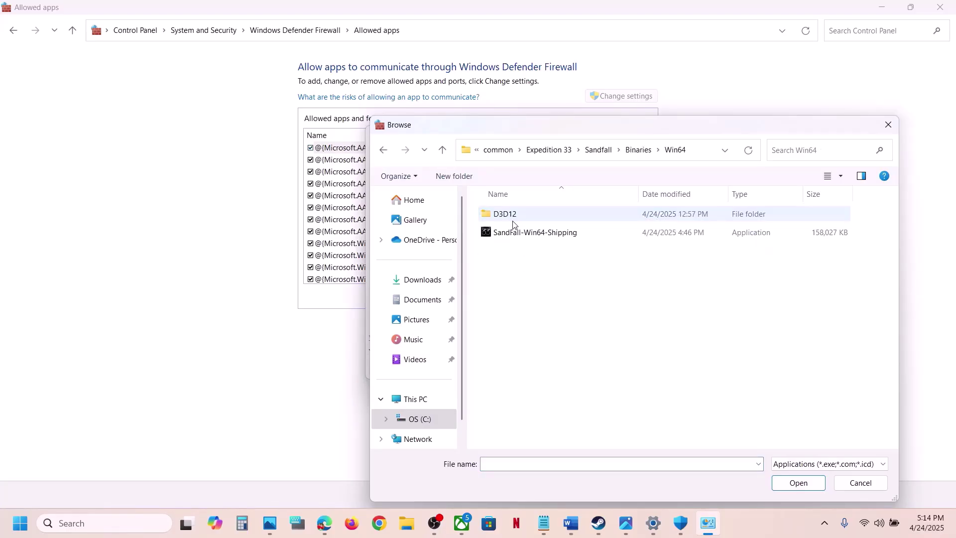
{"action": "left_click", "coordinate": [517, 238]}
{"action": "left_click", "coordinate": [798, 482]}
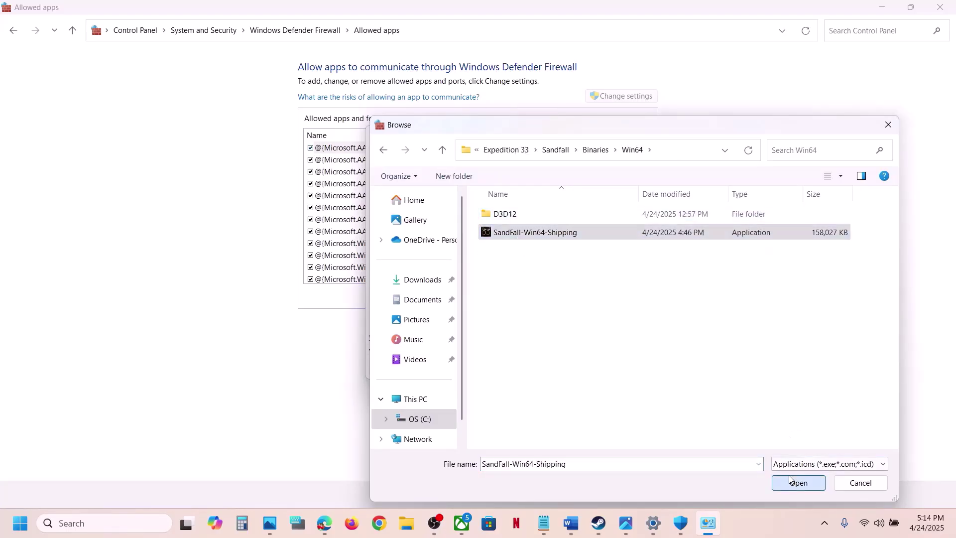
{"action": "left_click", "coordinate": [519, 368]}
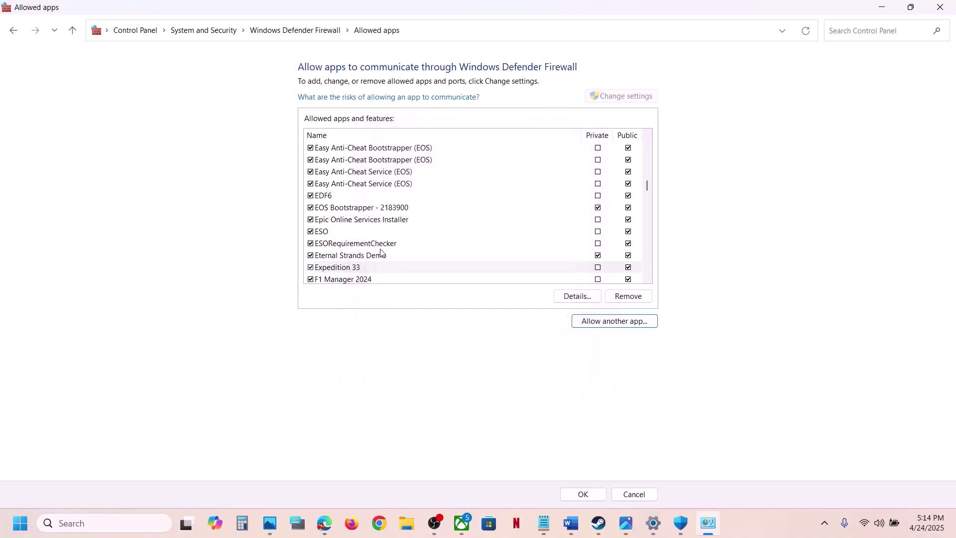
{"action": "left_click", "coordinate": [327, 272]}
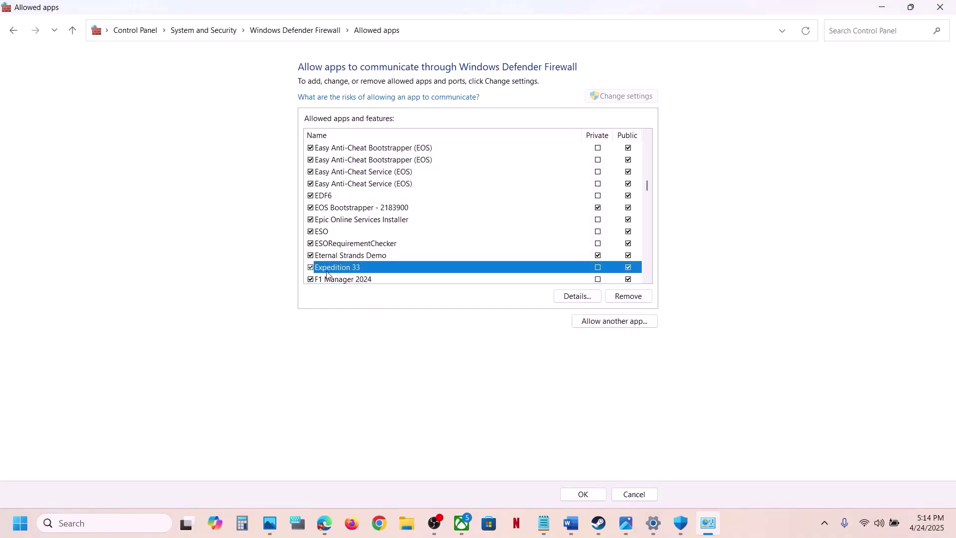
Close the firewall, Windows Security and Settings windows, and select the Step 5 text about the game installation folder in the Word guide
{"action": "left_click", "coordinate": [952, 7]}
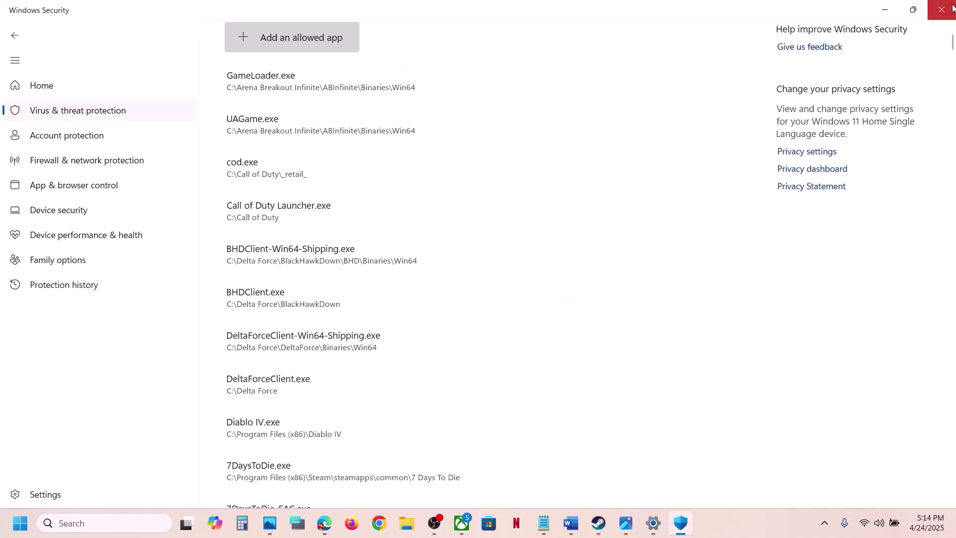
{"action": "left_click", "coordinate": [952, 7]}
{"action": "left_click", "coordinate": [944, 8]}
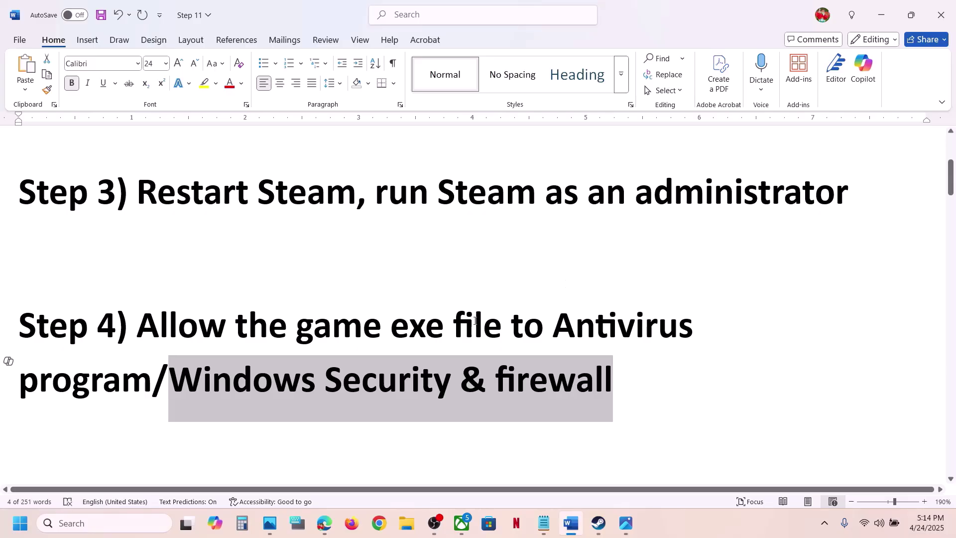
{"action": "scroll", "coordinate": [476, 321], "scroll_direction": "down", "scroll_amount": 3}
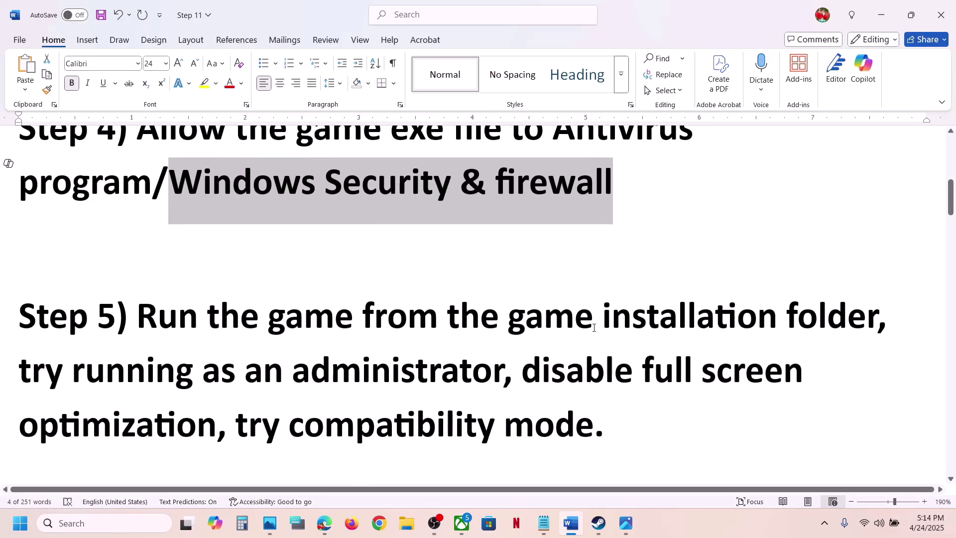
{"action": "left_click_drag", "start_coordinate": [316, 327], "coordinate": [780, 322]}
Browse the local files of Clair Obscur: Expedition 33 from the Steam library and open the Sandfall\Binaries\Win64 folder
{"action": "left_click", "coordinate": [599, 523]}
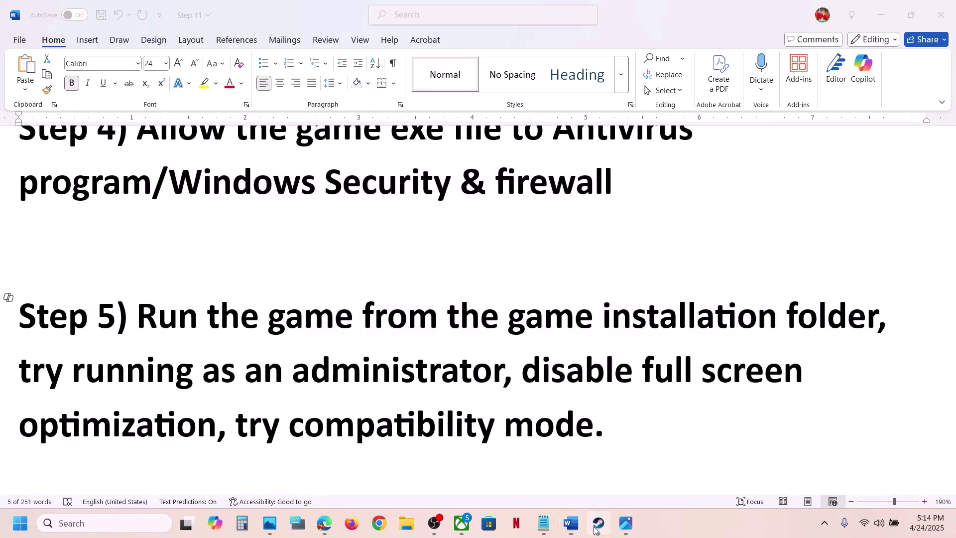
{"action": "right_click", "coordinate": [106, 302]}
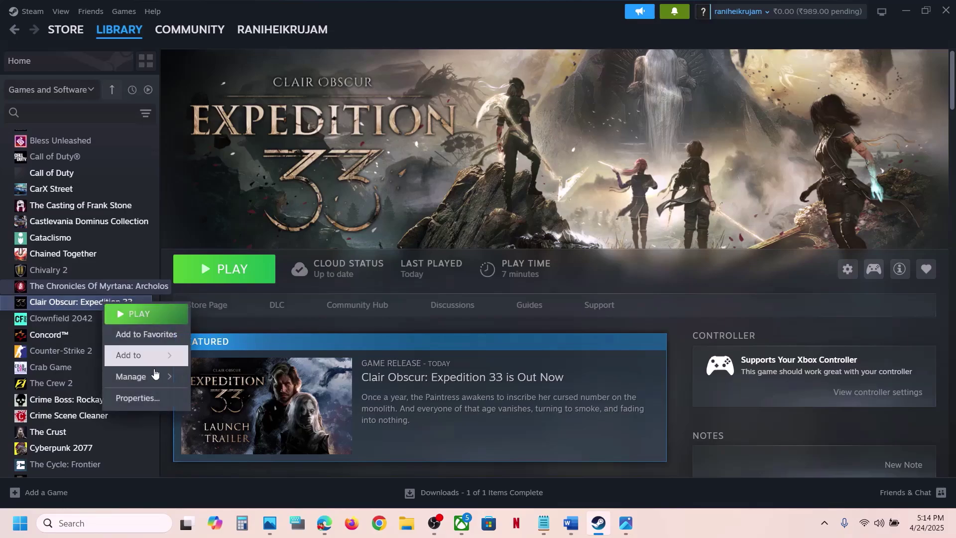
{"action": "mouse_move", "coordinate": [147, 383]}
{"action": "left_click", "coordinate": [250, 398]}
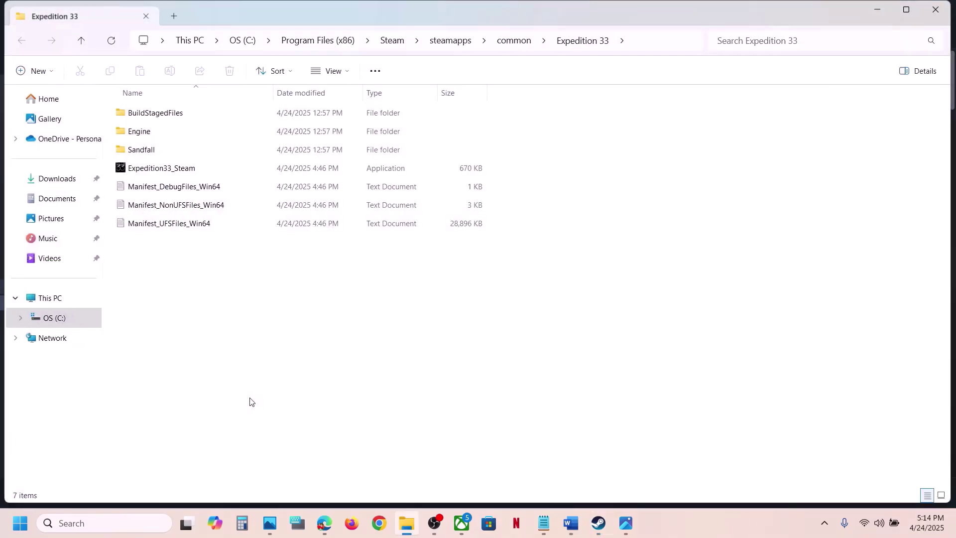
{"action": "left_click", "coordinate": [159, 154]}
{"action": "double_click", "coordinate": [160, 154]}
{"action": "double_click", "coordinate": [155, 118]}
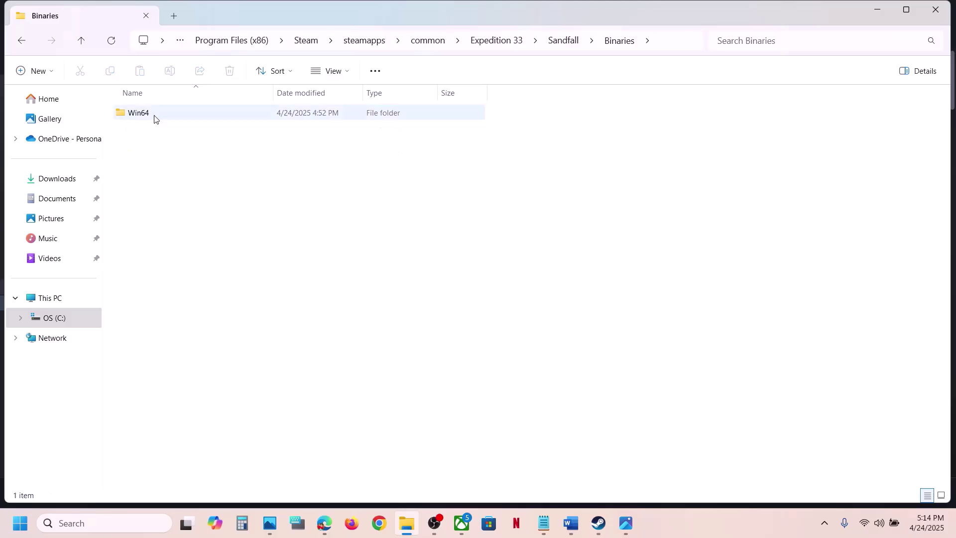
{"action": "double_click", "coordinate": [155, 118]}
Set the SandFall-Win64-Shipping application to run as an administrator in its compatibility properties and apply the change
{"action": "left_click", "coordinate": [183, 168]}
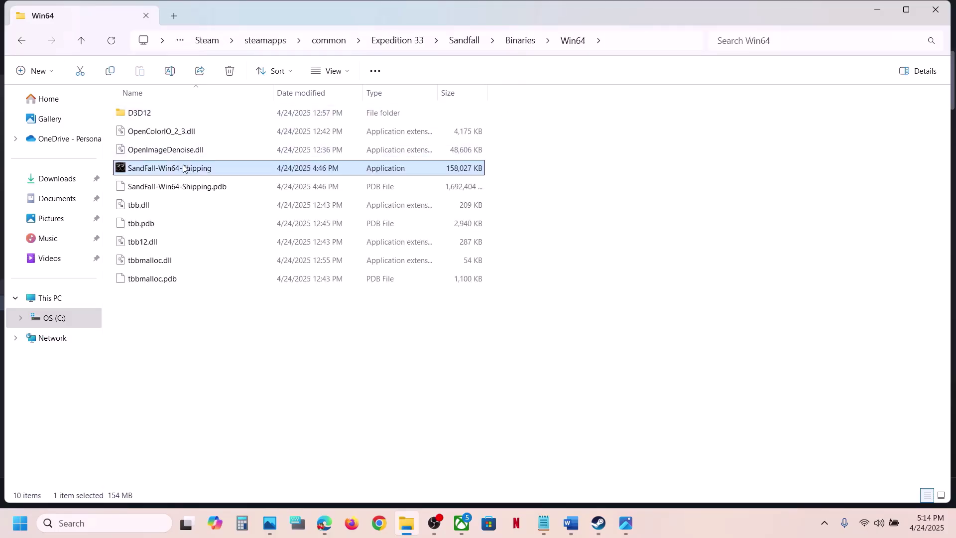
{"action": "right_click", "coordinate": [206, 170]}
{"action": "left_click", "coordinate": [276, 329]}
{"action": "left_click", "coordinate": [323, 197]}
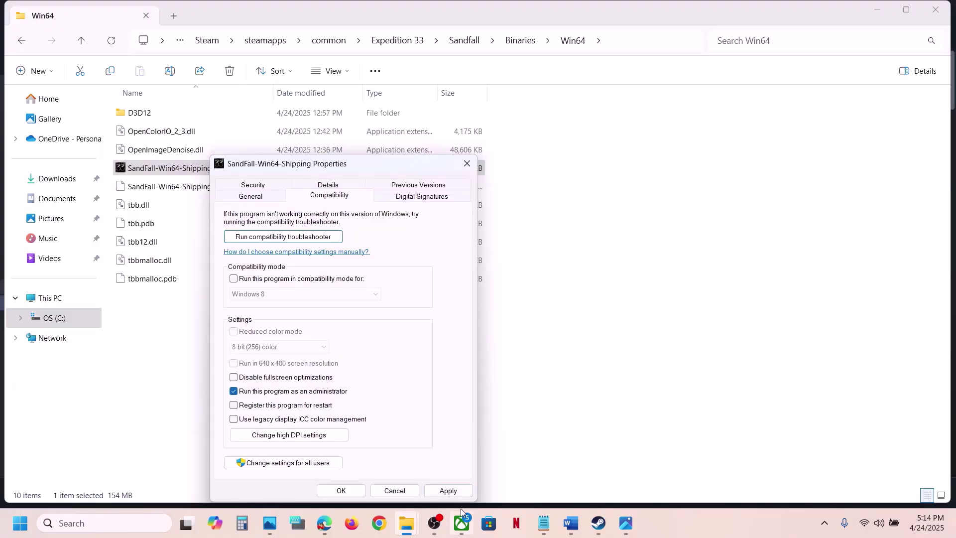
{"action": "left_click", "coordinate": [448, 491]}
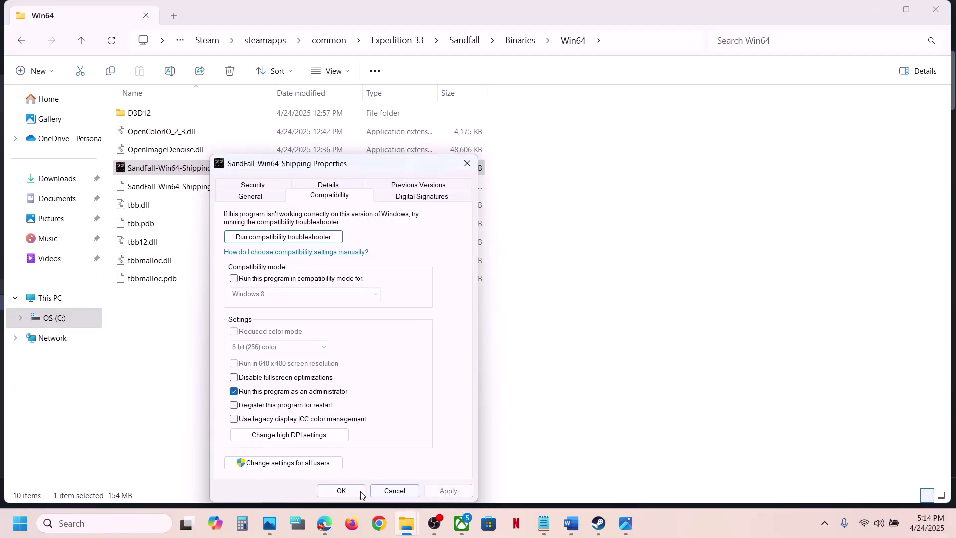
{"action": "left_click", "coordinate": [341, 491]}
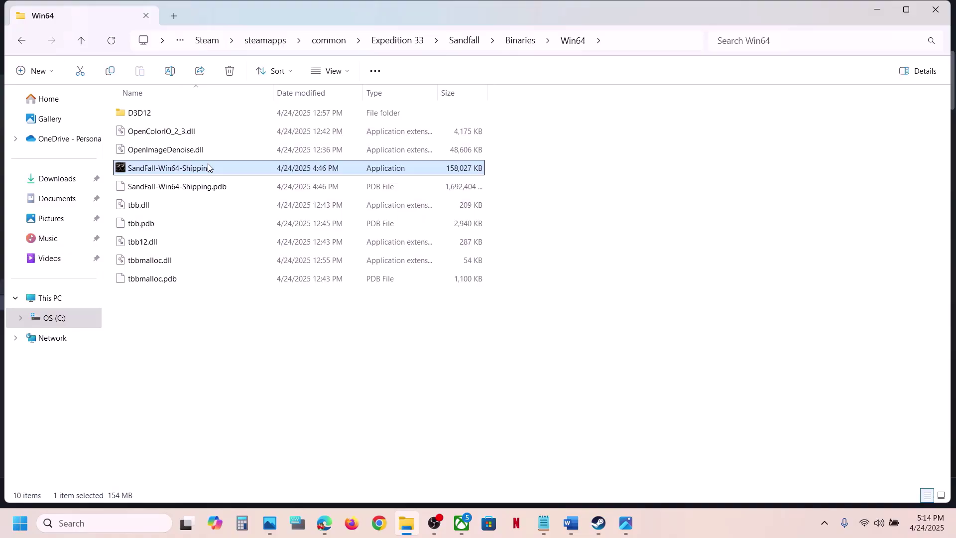
Enable compatibility mode for Windows 8 in the SandFall-Win64-Shipping application's properties and apply the change
{"action": "mouse_move", "coordinate": [208, 164]}
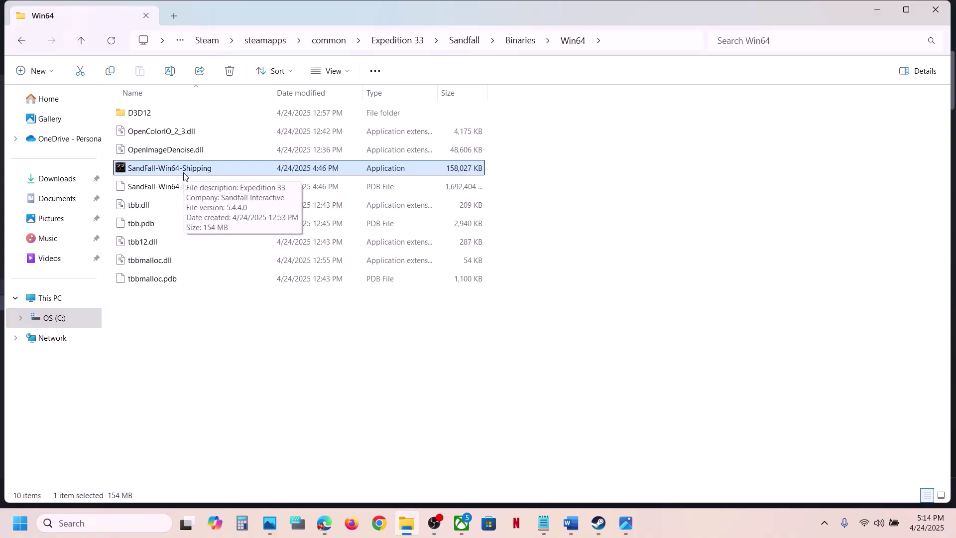
{"action": "right_click", "coordinate": [183, 176]}
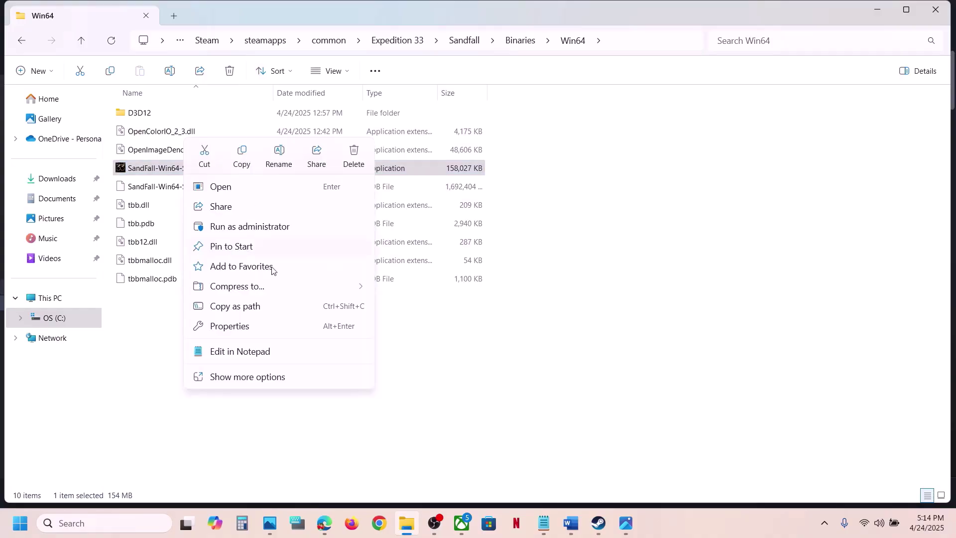
{"action": "left_click", "coordinate": [237, 327]}
{"action": "left_click", "coordinate": [307, 197]}
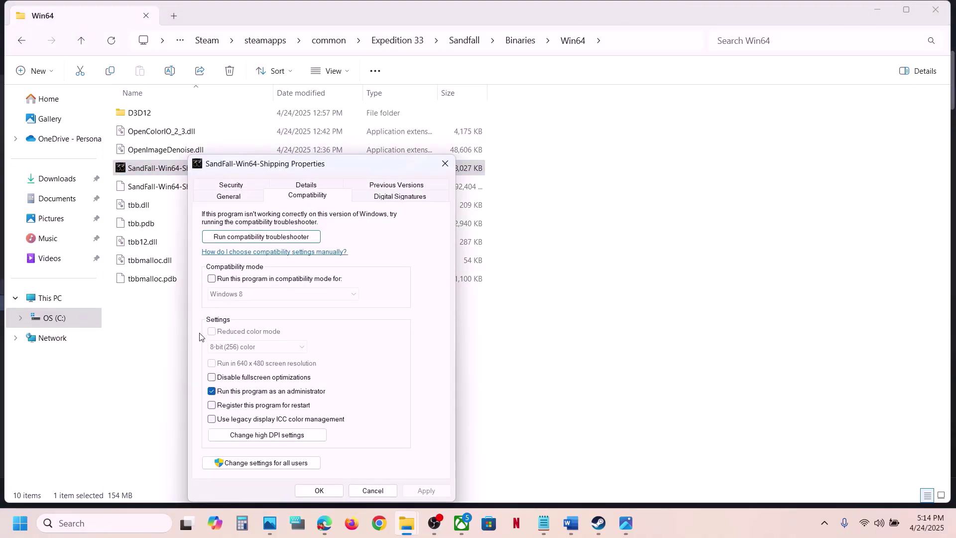
{"action": "left_click", "coordinate": [215, 282]}
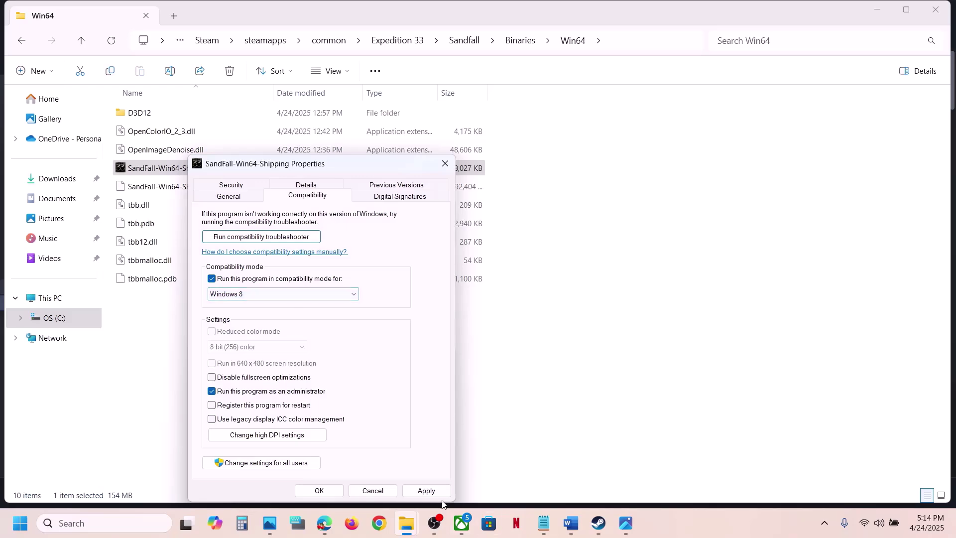
{"action": "left_click", "coordinate": [427, 491]}
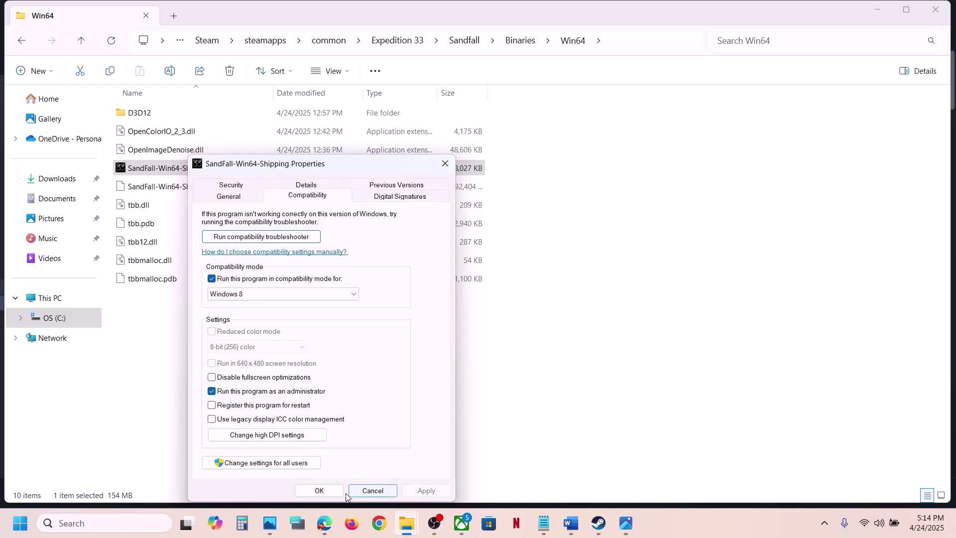
Switch the compatibility mode to Windows 7, disable fullscreen optimizations, and save the properties
{"action": "left_click", "coordinate": [243, 293]}
{"action": "left_click", "coordinate": [244, 330]}
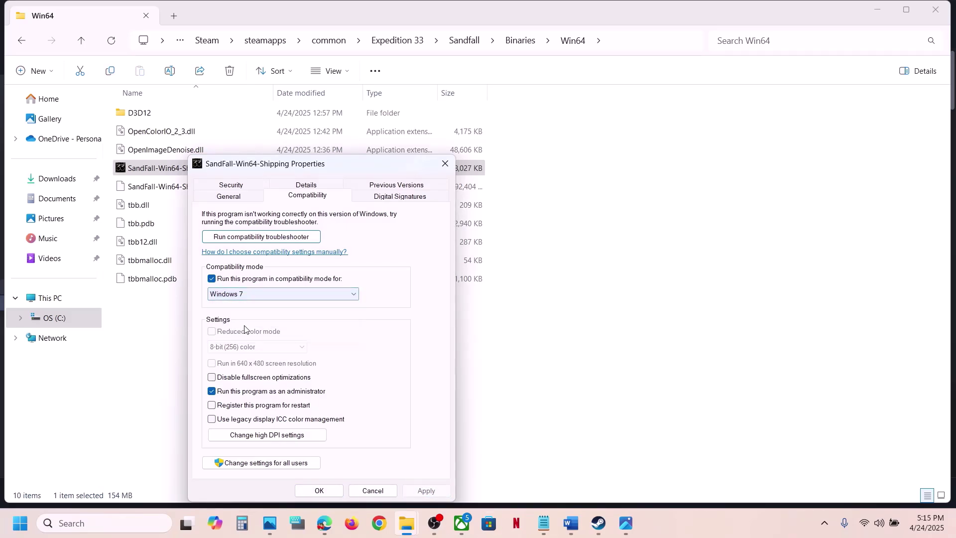
{"action": "left_click", "coordinate": [427, 491]}
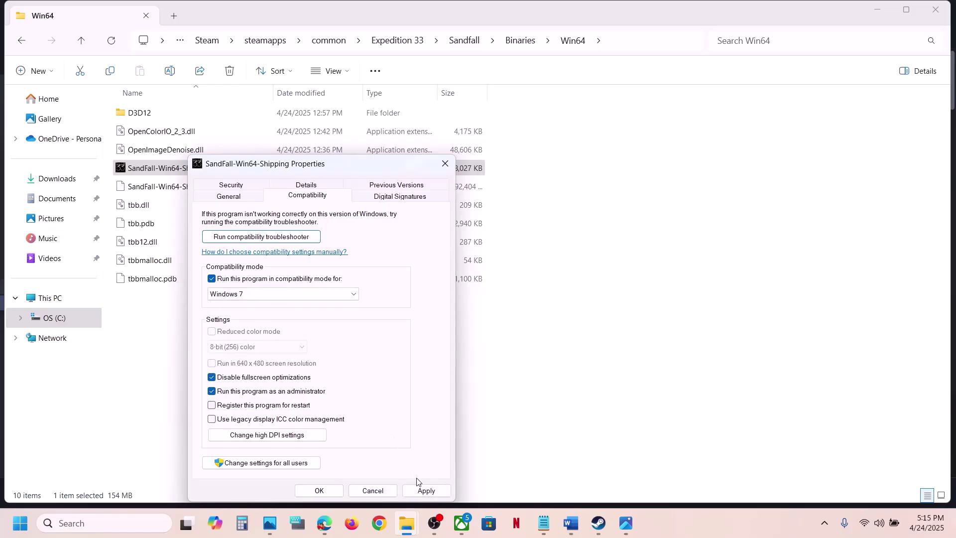
{"action": "left_click", "coordinate": [324, 492]}
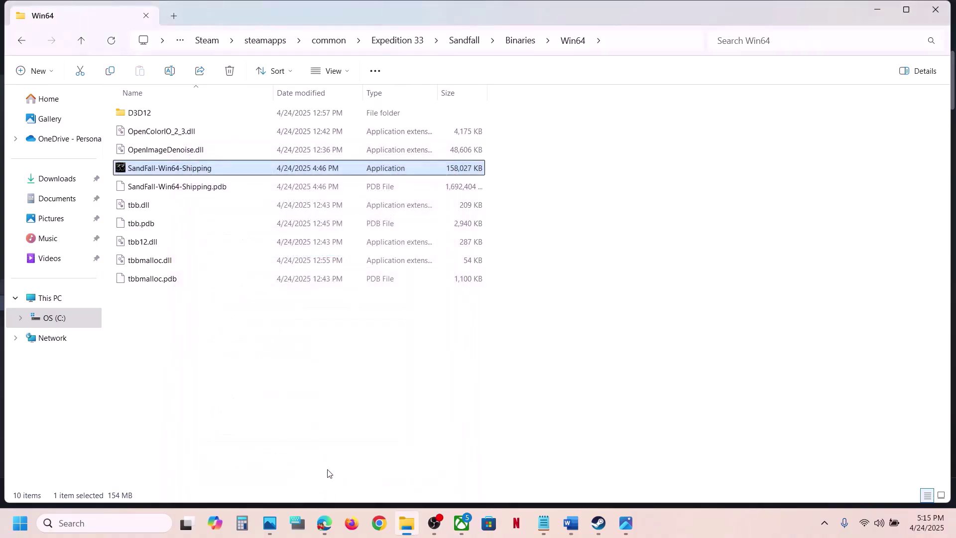
Turn off compatibility mode in the SandFall-Win64-Shipping application's properties and save the change
{"action": "right_click", "coordinate": [199, 173]}
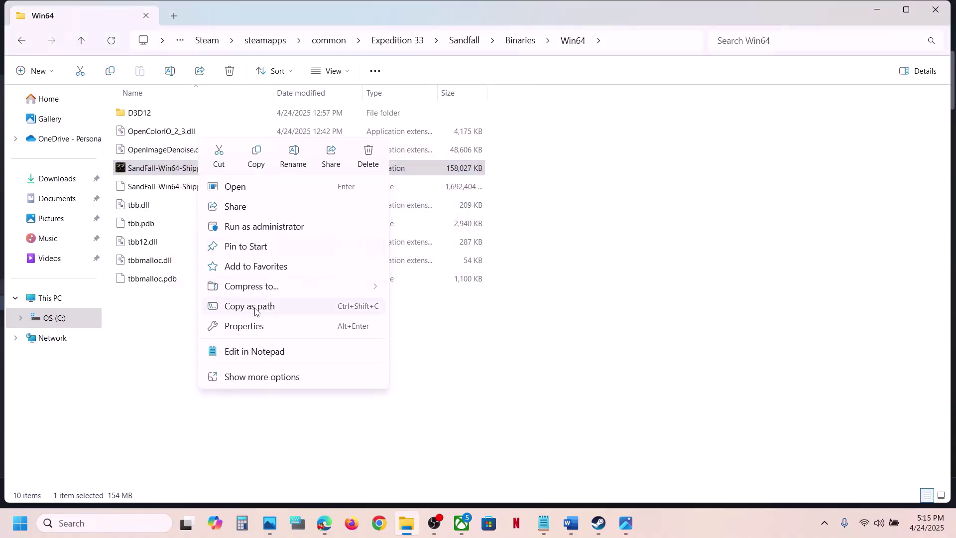
{"action": "left_click", "coordinate": [250, 327]}
{"action": "left_click", "coordinate": [323, 197]}
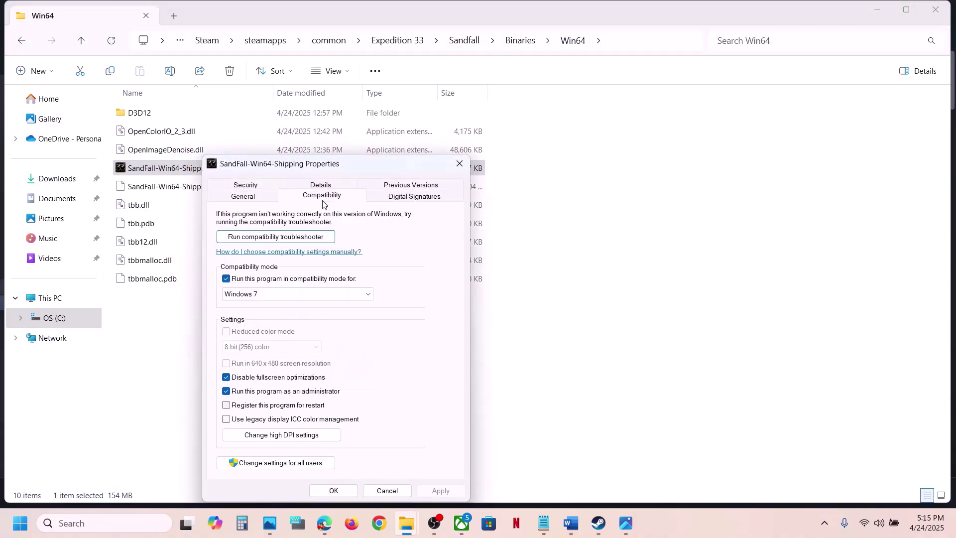
{"action": "left_click", "coordinate": [227, 279]}
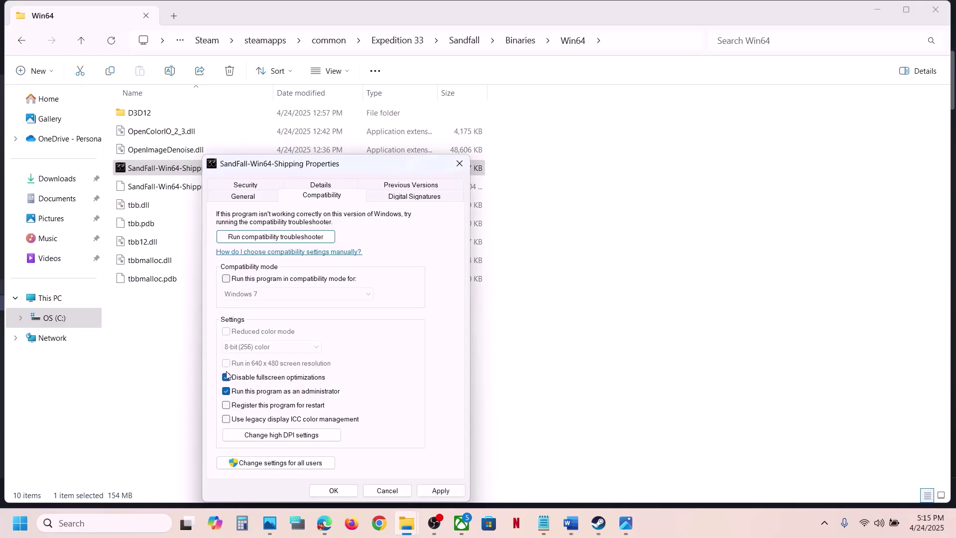
{"action": "left_click", "coordinate": [440, 491]}
{"action": "left_click", "coordinate": [334, 490]}
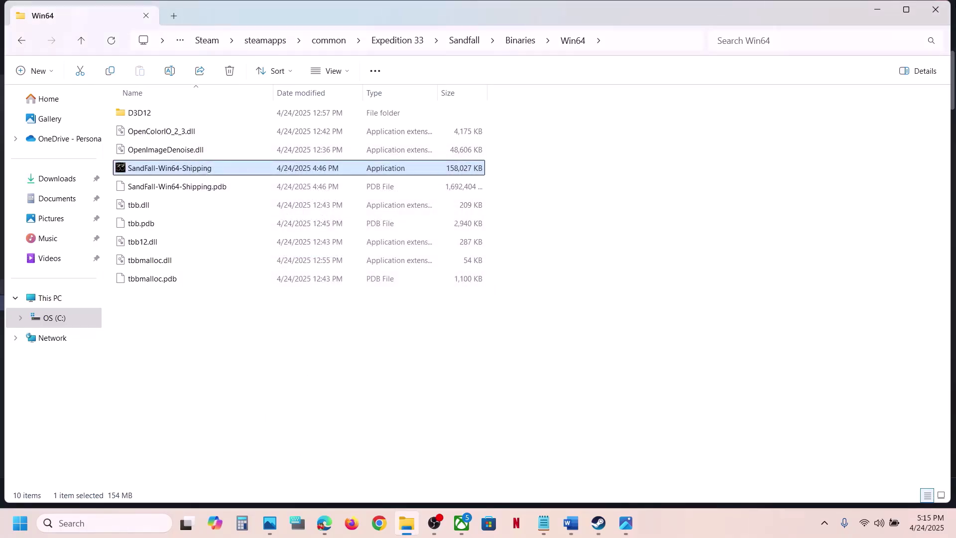
Close the Win64 folder, switch to the Word guide, and highlight the Step 6 advice not to overclock and to set it to default
{"action": "left_click", "coordinate": [935, 10]}
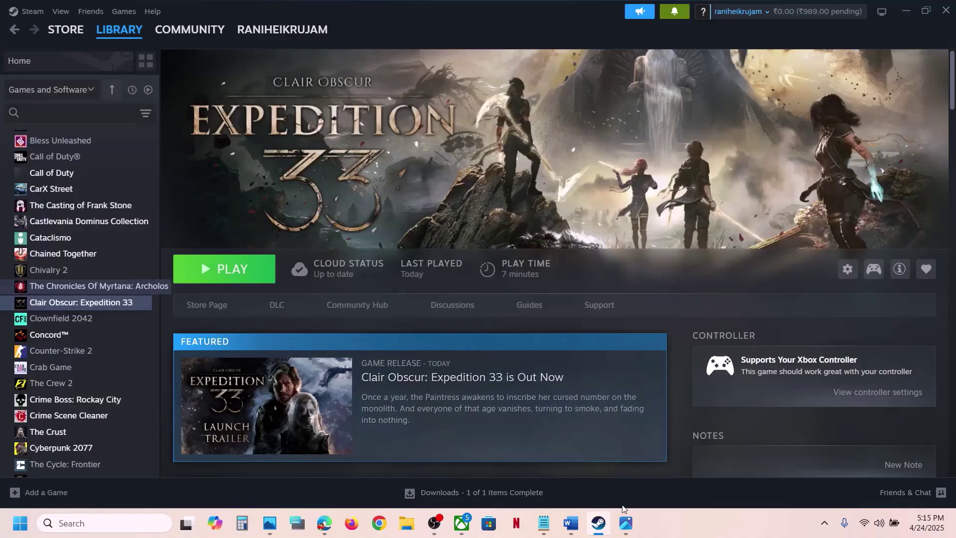
{"action": "left_click", "coordinate": [568, 530]}
{"action": "scroll", "coordinate": [319, 324], "scroll_direction": "down", "scroll_amount": 5}
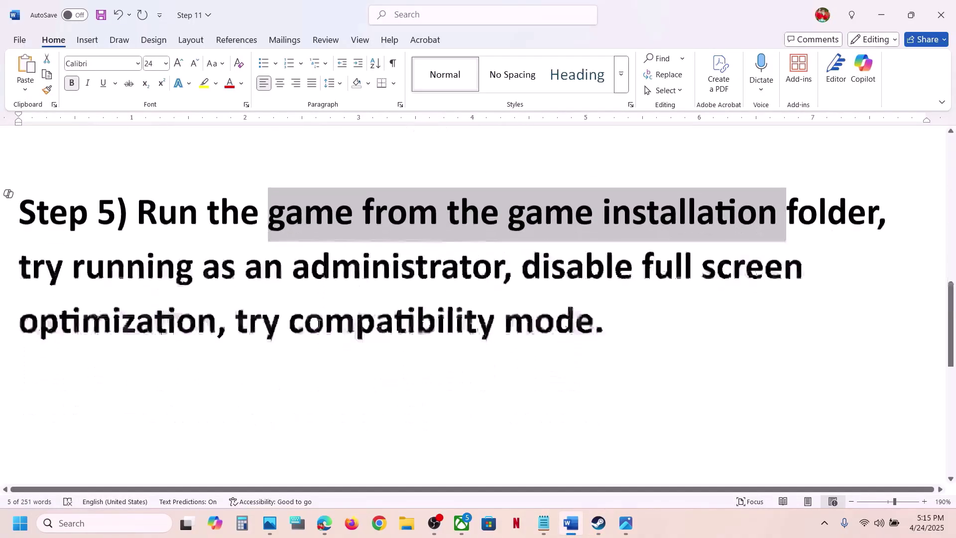
{"action": "scroll", "coordinate": [319, 324], "scroll_direction": "down", "scroll_amount": 3}
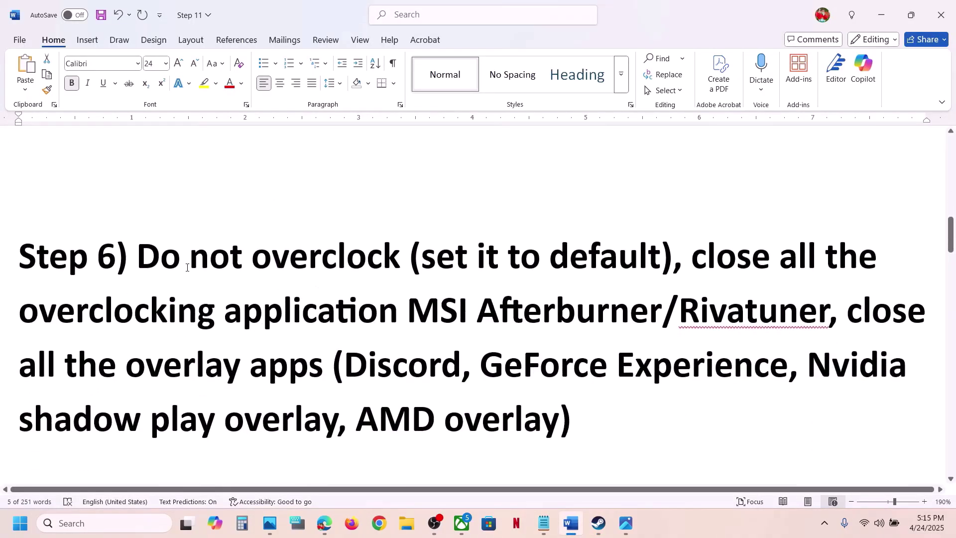
{"action": "left_click_drag", "start_coordinate": [155, 264], "coordinate": [404, 264]}
{"action": "left_click", "coordinate": [445, 276]}
{"action": "left_click_drag", "start_coordinate": [422, 260], "coordinate": [662, 260]}
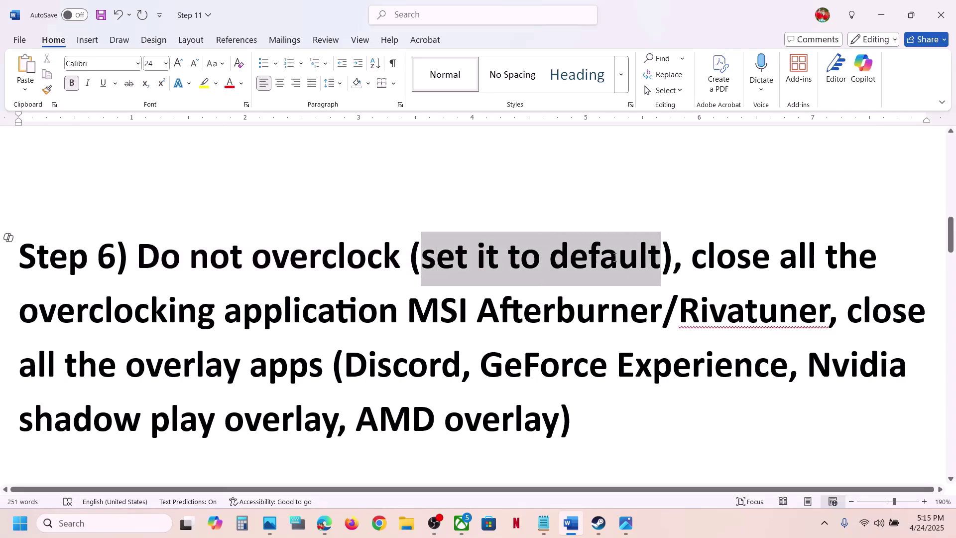
{"action": "left_click_drag", "start_coordinate": [162, 264], "coordinate": [557, 259]}
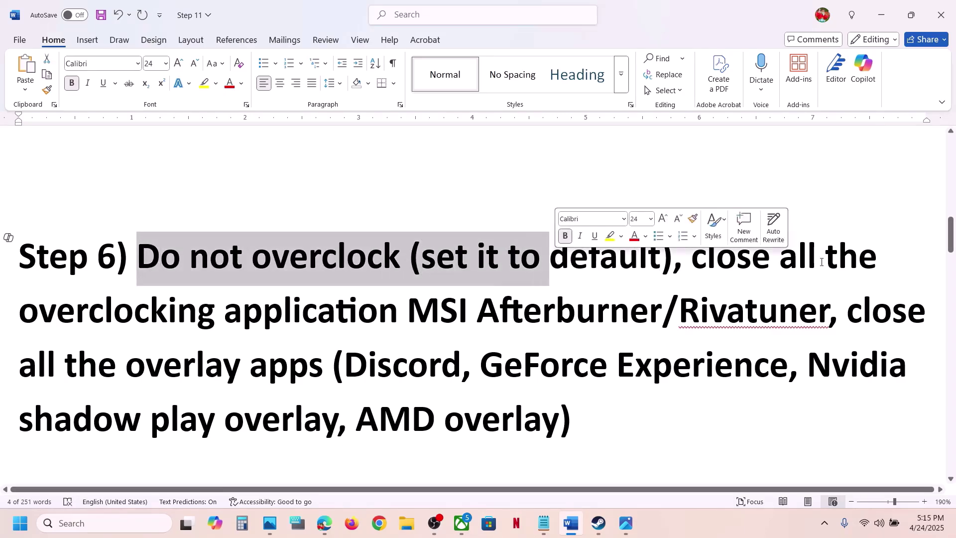
Highlight the Step 6 instructions on closing MSI Afterburner/Rivatuner and the overlay apps, ending with Discord
{"action": "left_click_drag", "start_coordinate": [691, 260], "coordinate": [829, 314]}
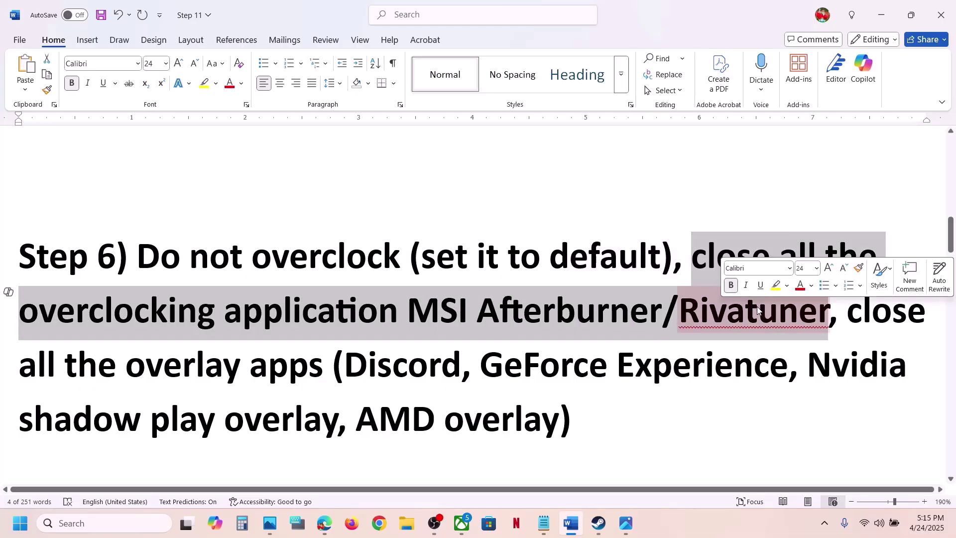
{"action": "left_click", "coordinate": [489, 342]}
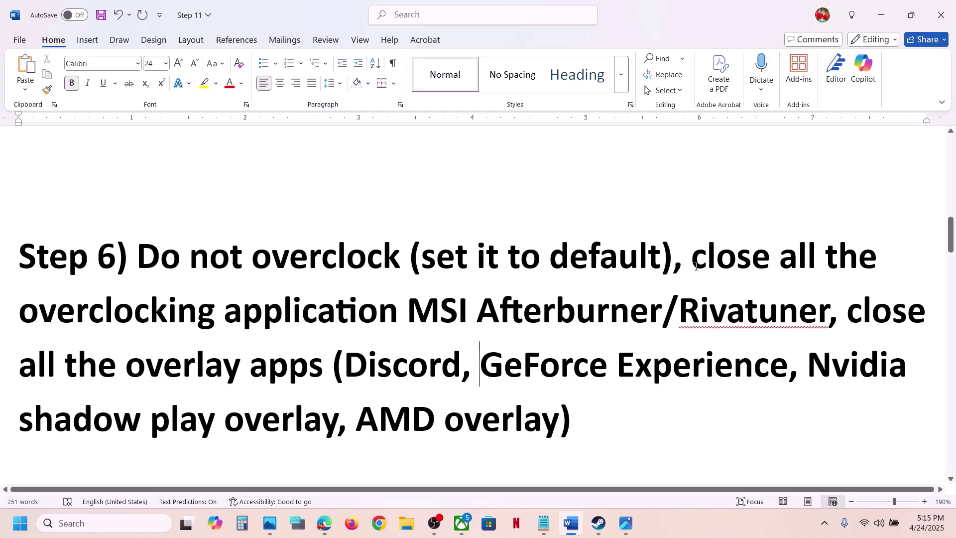
{"action": "left_click_drag", "start_coordinate": [691, 260], "coordinate": [266, 374]}
{"action": "left_click", "coordinate": [851, 348]}
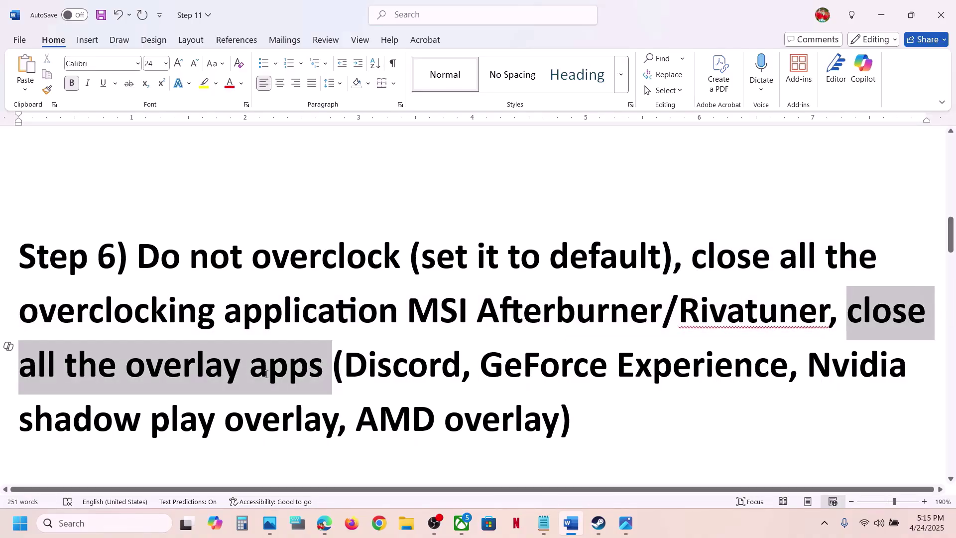
{"action": "left_click", "coordinate": [307, 367]}
{"action": "left_click_drag", "start_coordinate": [388, 362], "coordinate": [473, 363]}
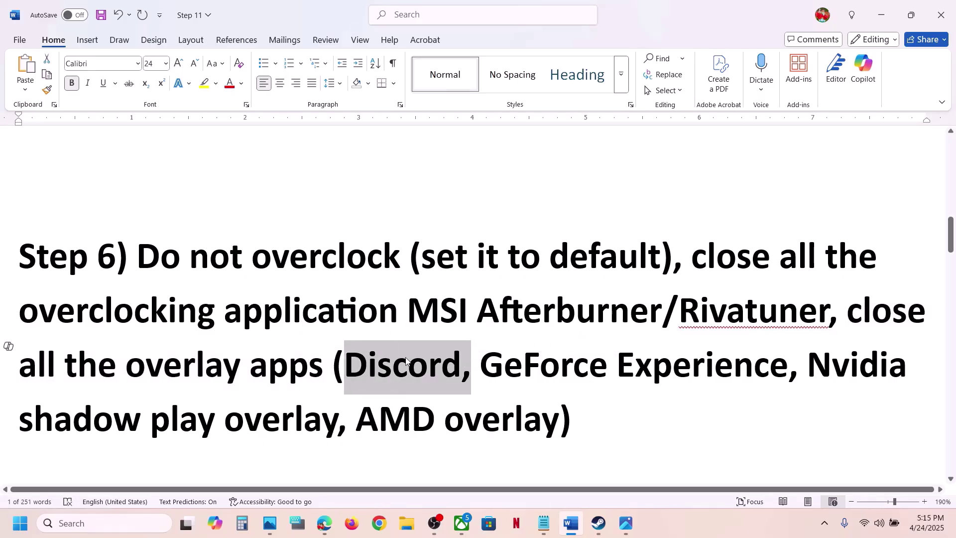
Open the NVIDIA app and check the NVIDIA overlay option in its settings
{"action": "left_click", "coordinate": [121, 518]}
{"action": "type", "text": "nvi"}
{"action": "key", "text": "Return"}
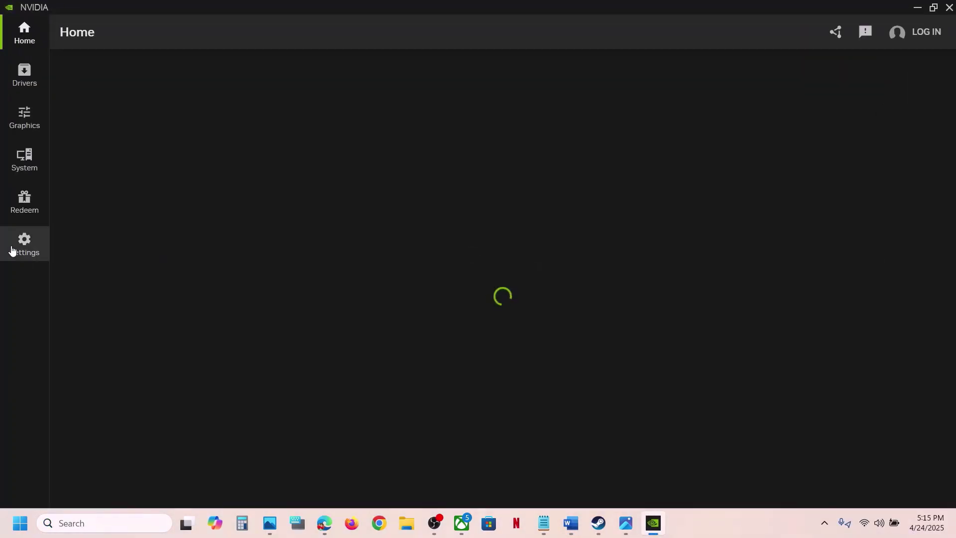
{"action": "left_click", "coordinate": [12, 250]}
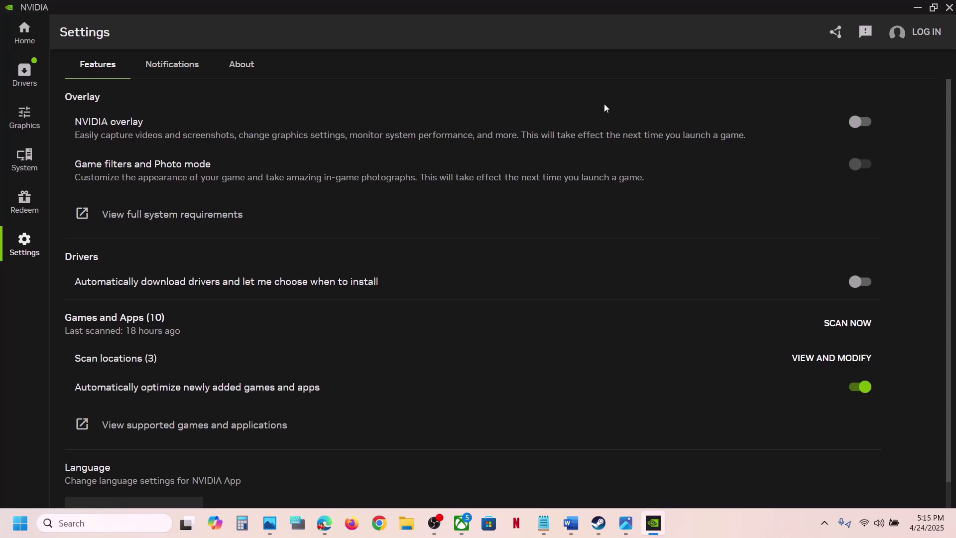
View the graphics program settings for Clair Obscur: Expedition 33 and OBS Studio, then close the NVIDIA app
{"action": "left_click", "coordinate": [31, 123]}
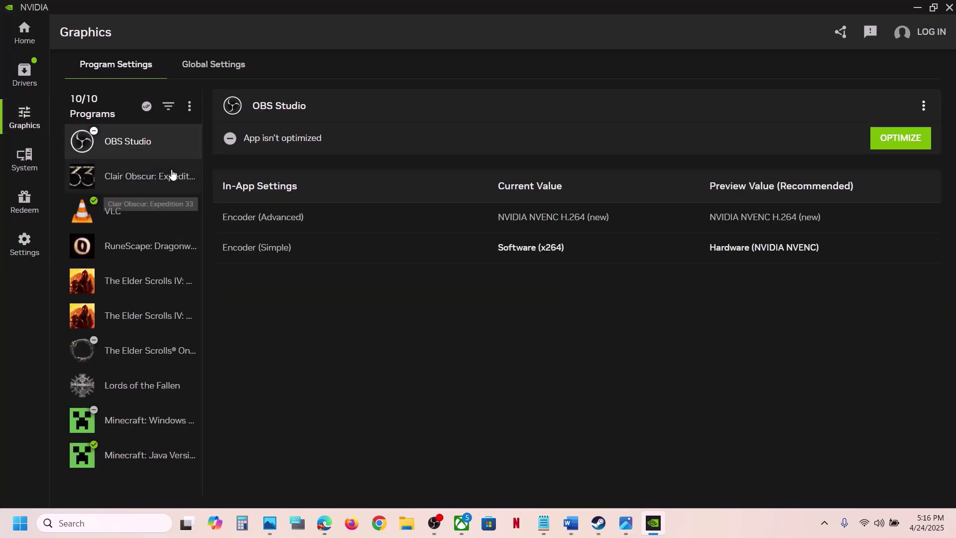
{"action": "left_click", "coordinate": [161, 178]}
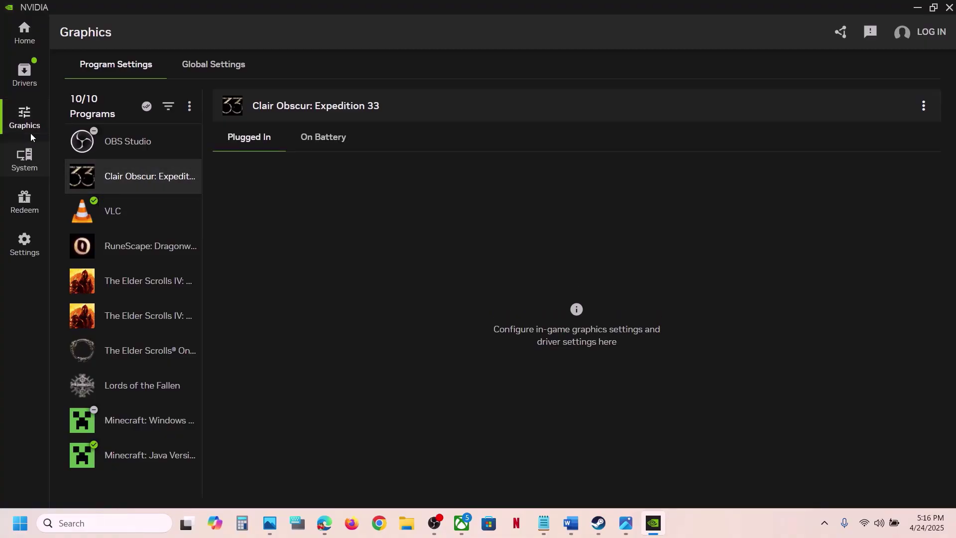
{"action": "left_click", "coordinate": [123, 143]}
{"action": "left_click", "coordinate": [142, 169]}
{"action": "left_click", "coordinate": [949, 8]}
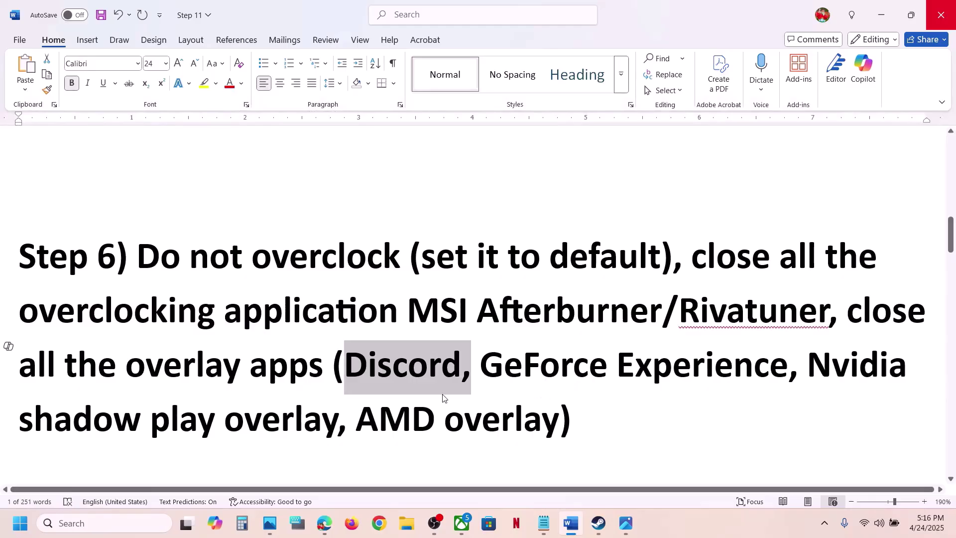
Highlight the phrase "all the overlay apps" in Step 6 of the Word guide and clear the selection
{"action": "left_click", "coordinate": [431, 397]}
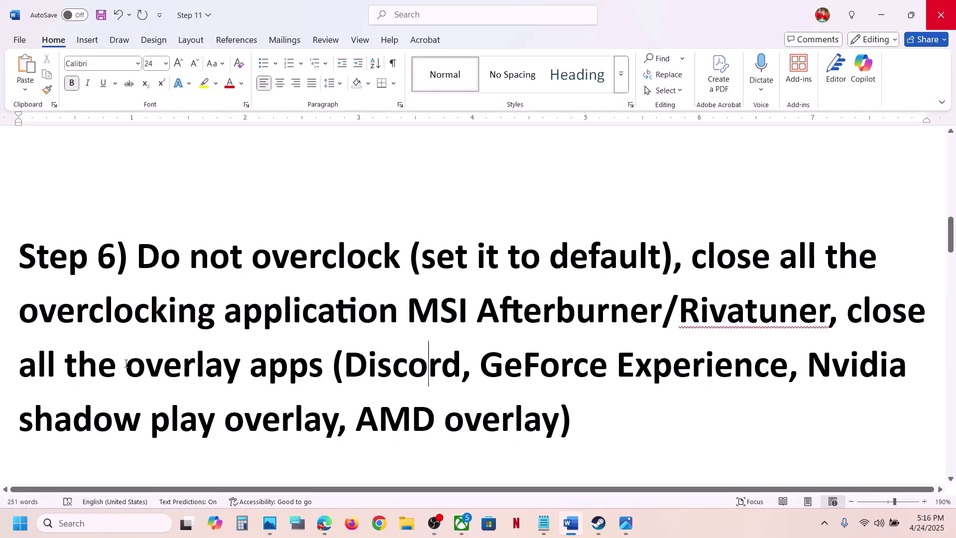
{"action": "left_click_drag", "start_coordinate": [112, 366], "coordinate": [297, 367]}
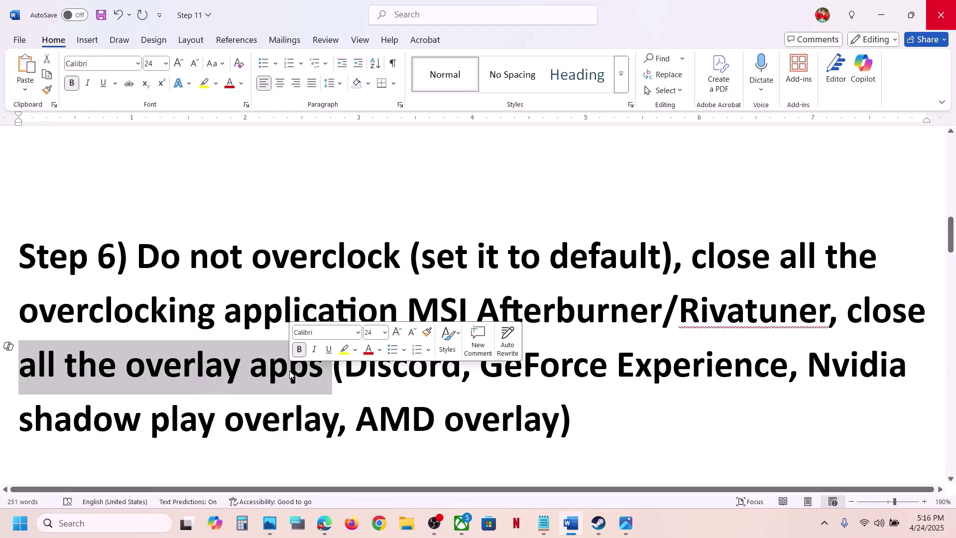
{"action": "left_click", "coordinate": [291, 375]}
Review Step 7 on renaming the save game files, highlighting the lost-progress warning and "create a backup first"
{"action": "scroll", "coordinate": [291, 375], "scroll_direction": "down", "scroll_amount": 5}
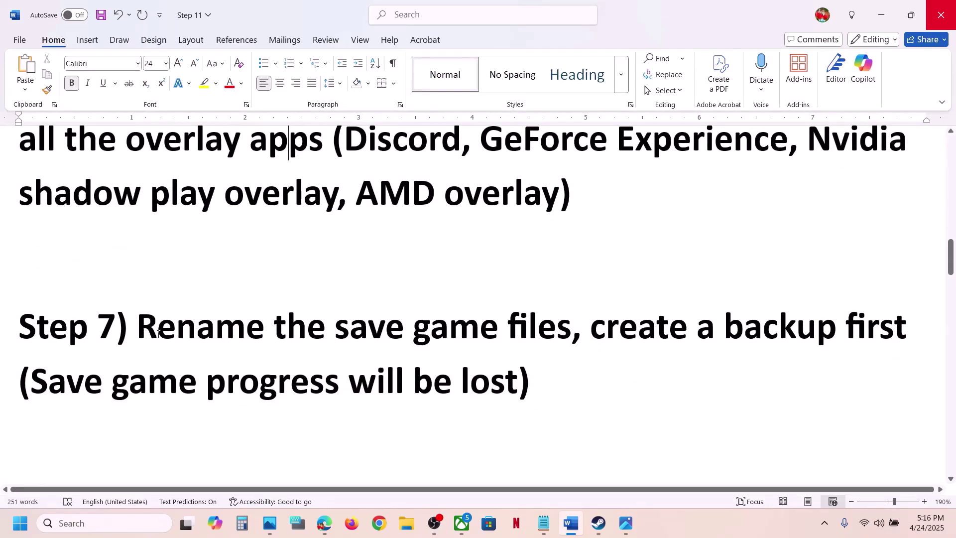
{"action": "left_click_drag", "start_coordinate": [160, 326], "coordinate": [577, 333]}
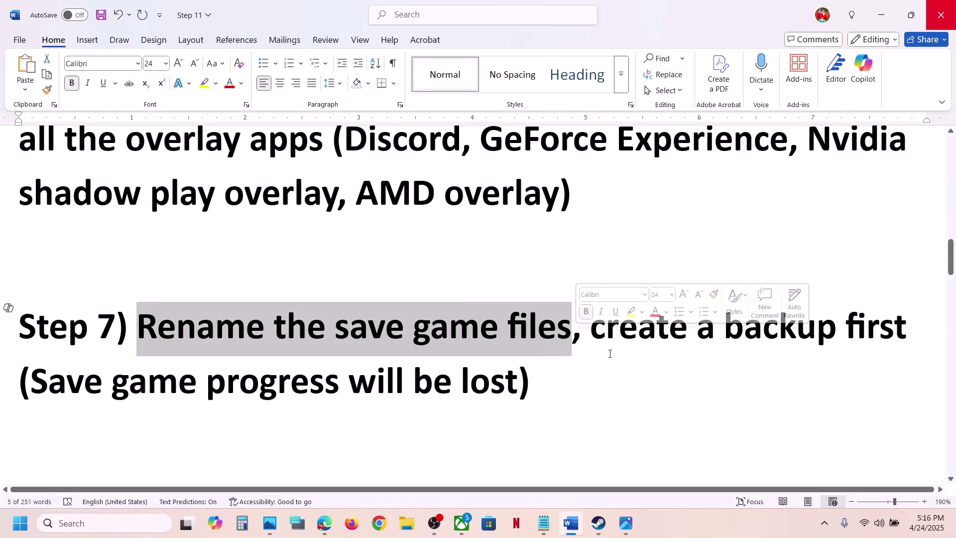
{"action": "left_click_drag", "start_coordinate": [25, 389], "coordinate": [471, 392]}
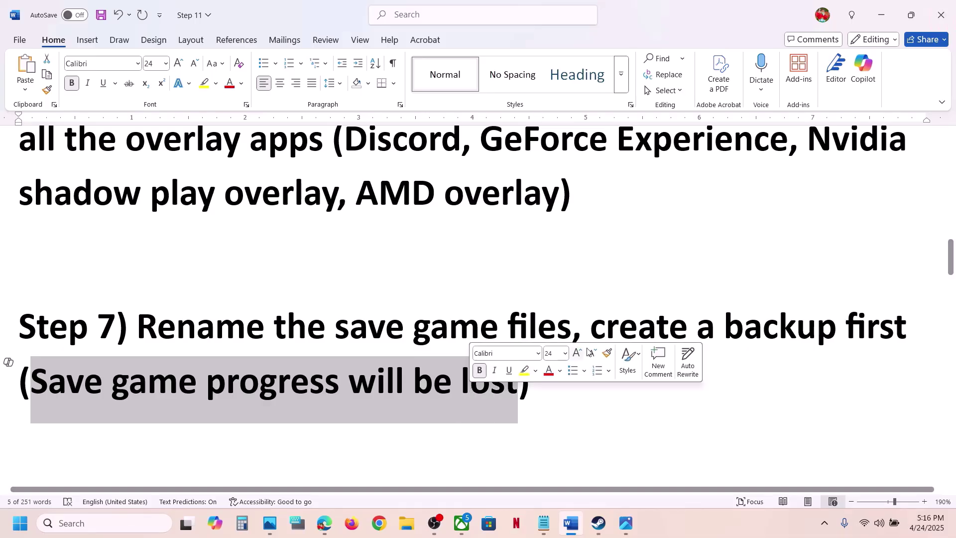
{"action": "left_click", "coordinate": [554, 316]}
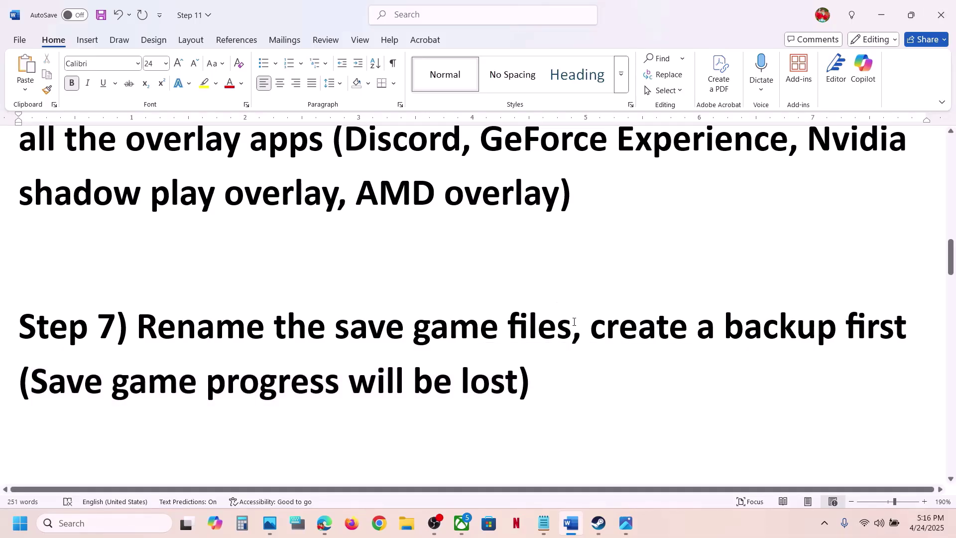
{"action": "left_click_drag", "start_coordinate": [591, 321], "coordinate": [911, 331]}
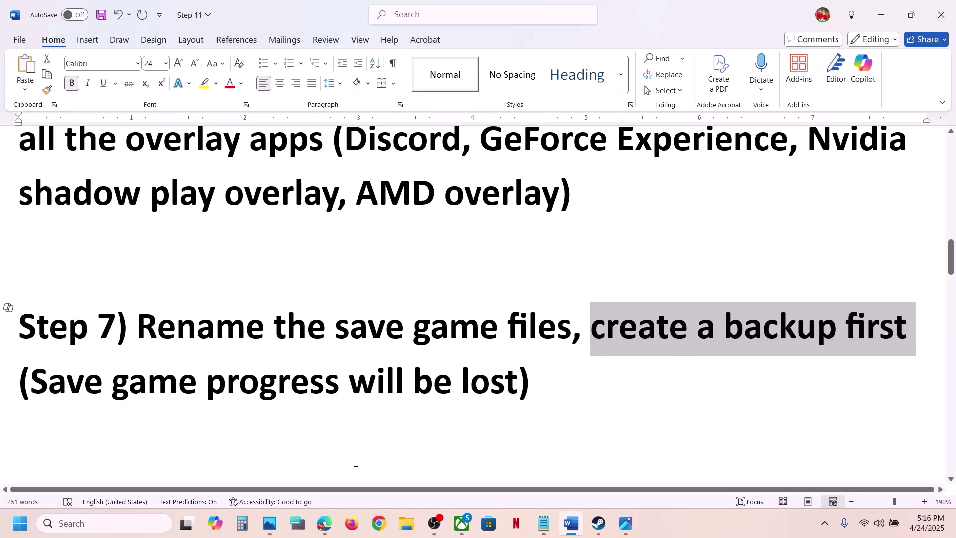
Open File Explorer and browse through the C: drive's Users folder to the current user's profile folder
{"action": "left_click", "coordinate": [403, 521]}
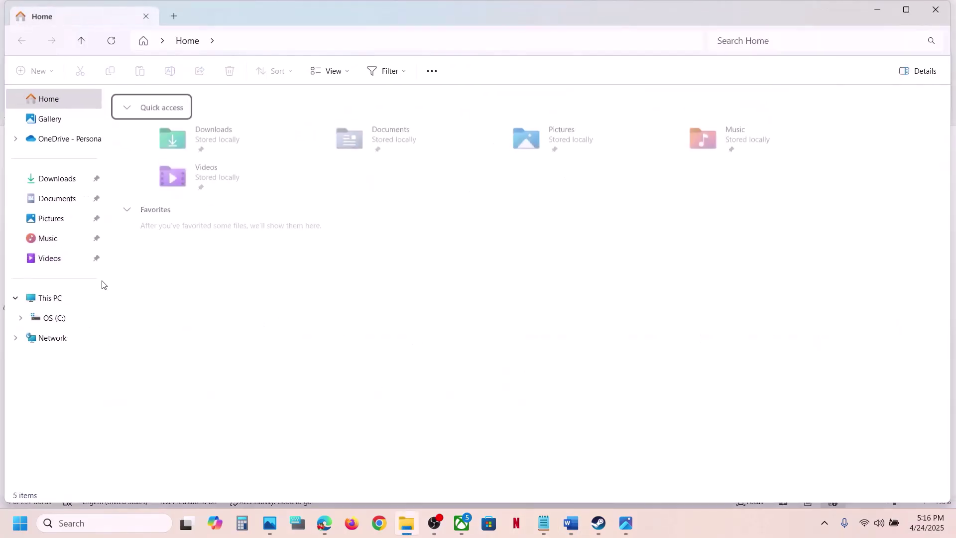
{"action": "left_click", "coordinate": [69, 299]}
{"action": "double_click", "coordinate": [219, 143]}
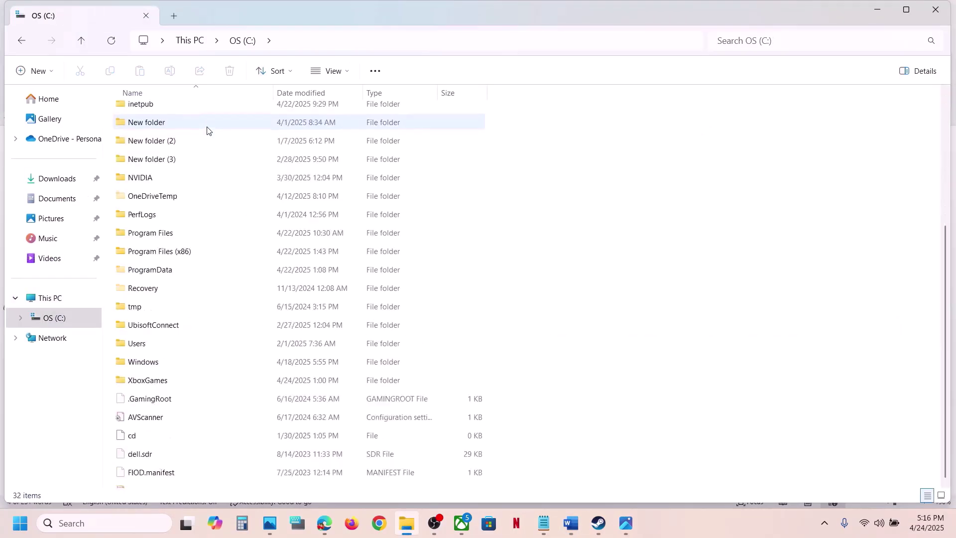
{"action": "scroll", "coordinate": [176, 347], "scroll_direction": "down", "scroll_amount": 1}
{"action": "double_click", "coordinate": [143, 335]}
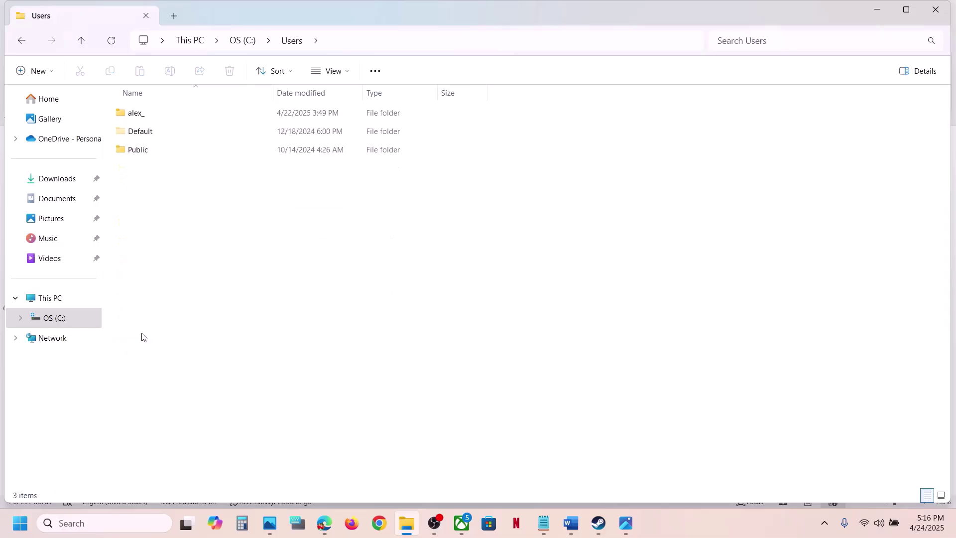
{"action": "double_click", "coordinate": [165, 119]}
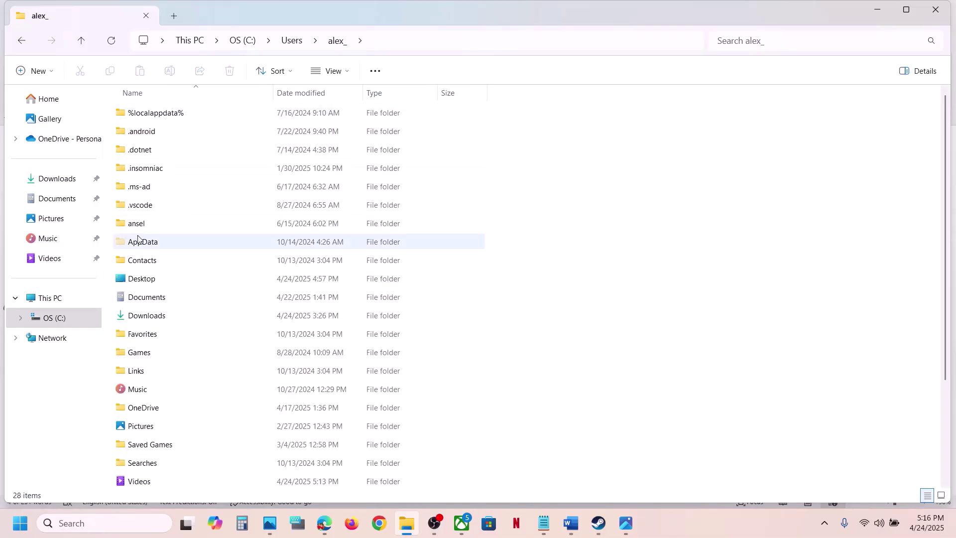
Check the Hidden items display option for the AppData folder, then open AppData's Local folder
{"action": "left_click", "coordinate": [138, 244]}
{"action": "left_click", "coordinate": [333, 71]}
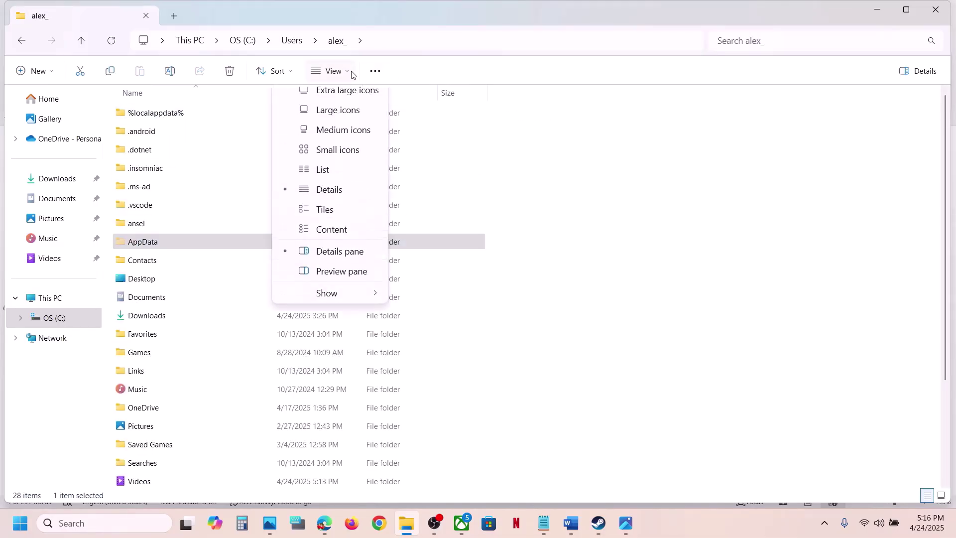
{"action": "mouse_move", "coordinate": [346, 303]}
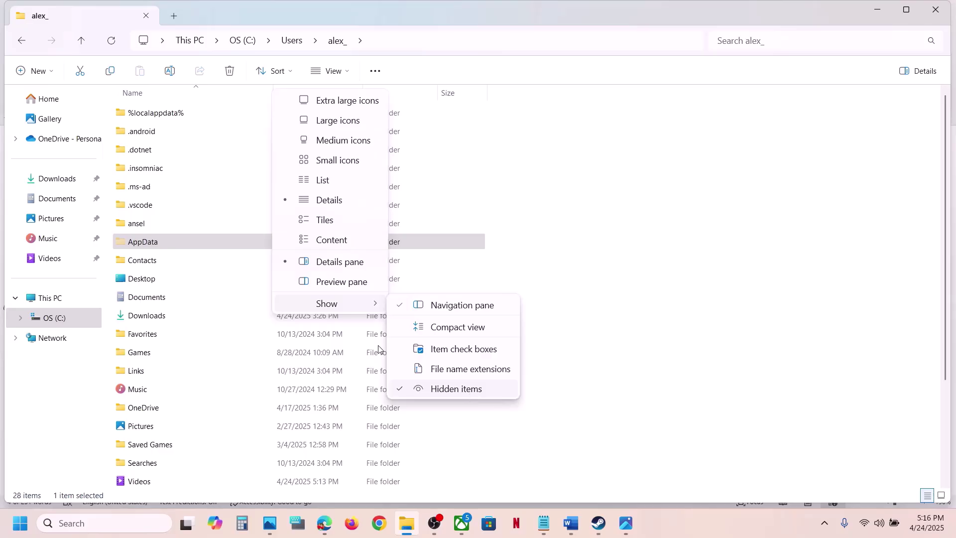
{"action": "double_click", "coordinate": [170, 240]}
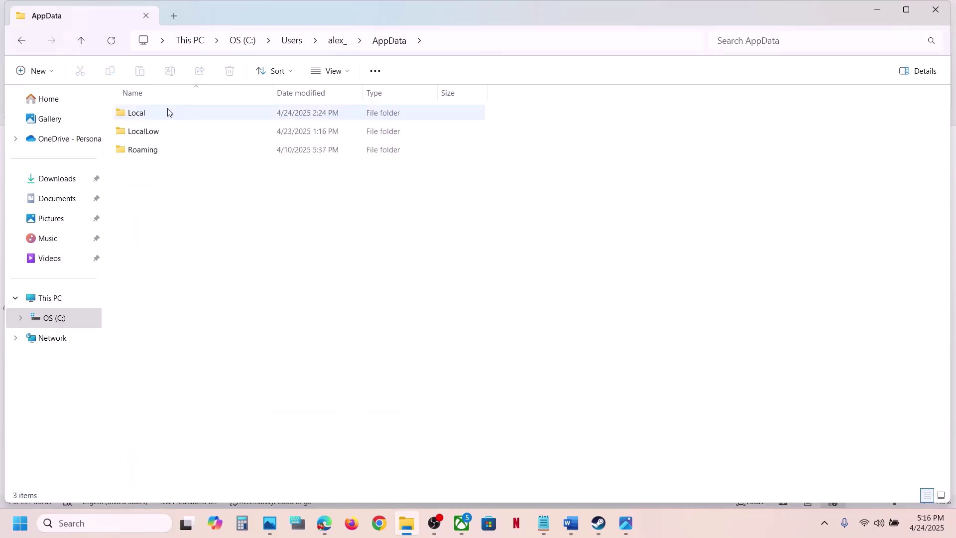
{"action": "double_click", "coordinate": [168, 112]}
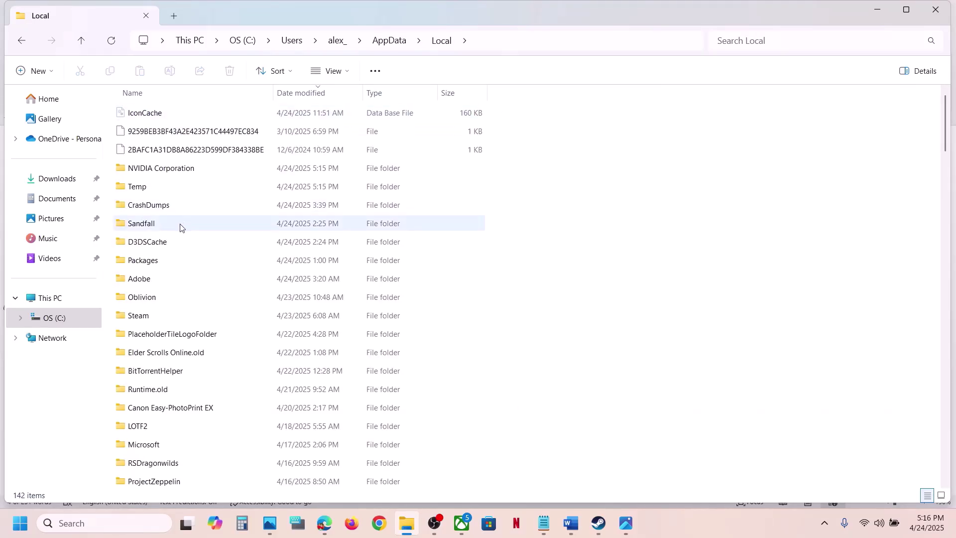
Copy the Sandfall folder to the desktop as a backup and place it below the Oblivion Remastered folder
{"action": "left_click", "coordinate": [159, 225]}
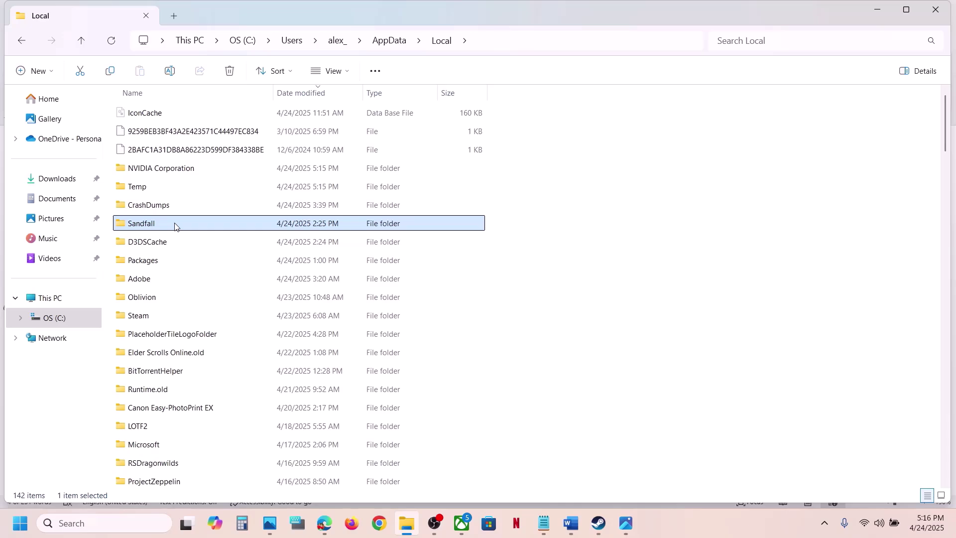
{"action": "right_click", "coordinate": [175, 227]}
{"action": "left_click", "coordinate": [234, 157]}
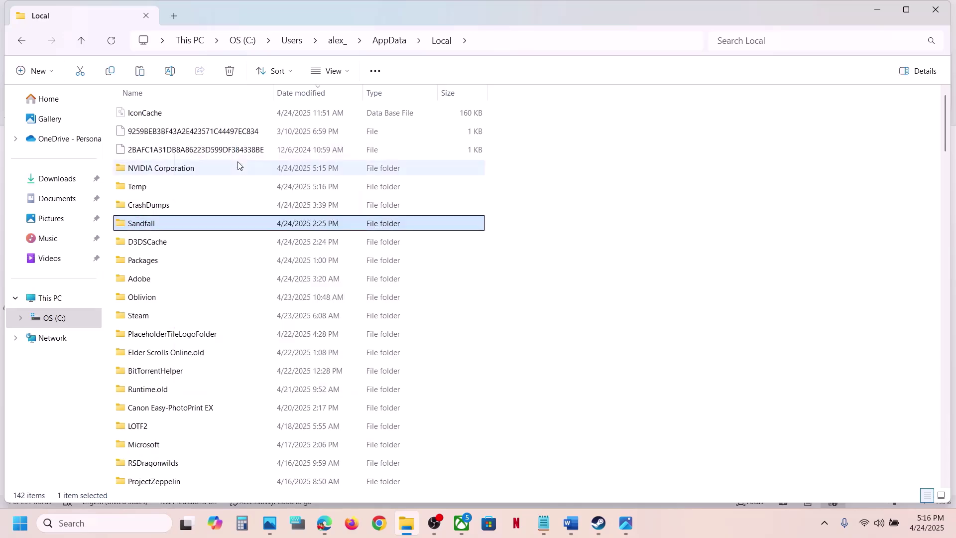
{"action": "key", "text": "super+d"}
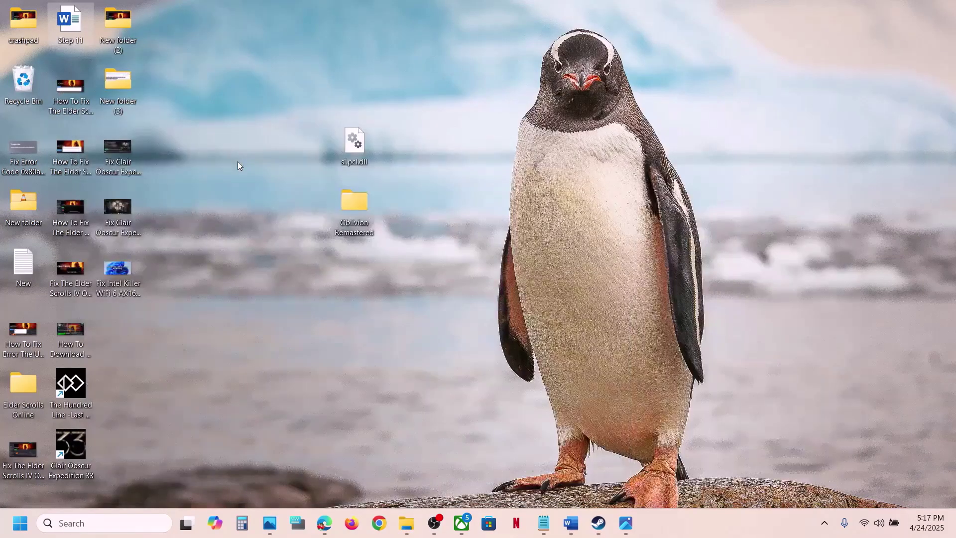
{"action": "key", "text": "ctrl+v"}
{"action": "left_click_drag", "start_coordinate": [119, 336], "coordinate": [364, 285]}
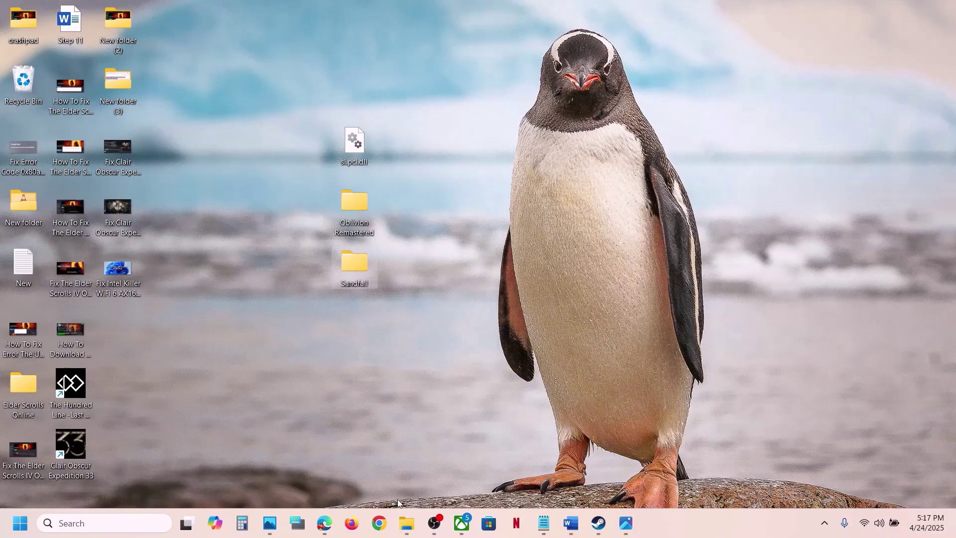
Return to the Local folder in File Explorer and rename the Sandfall folder as Sandfall.old
{"action": "left_click", "coordinate": [407, 523]}
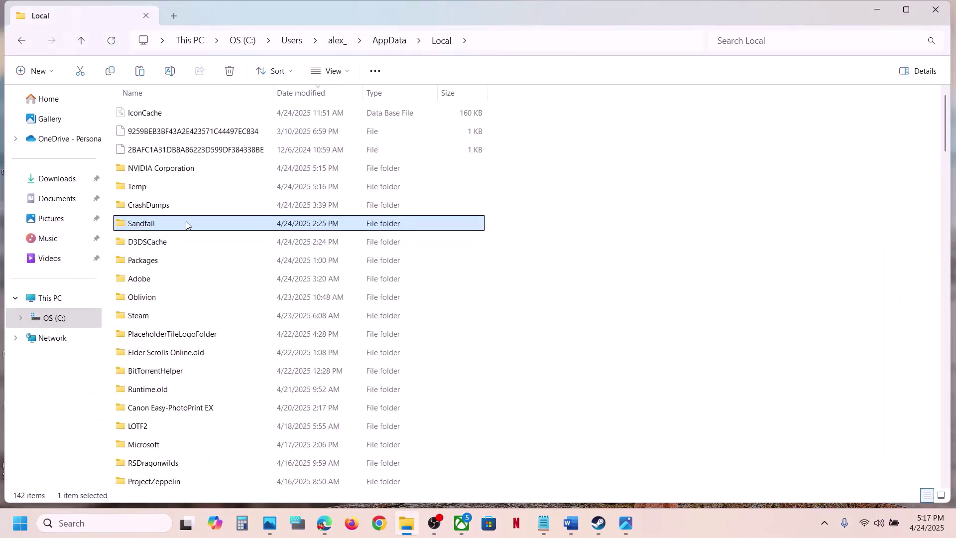
{"action": "right_click", "coordinate": [186, 225]}
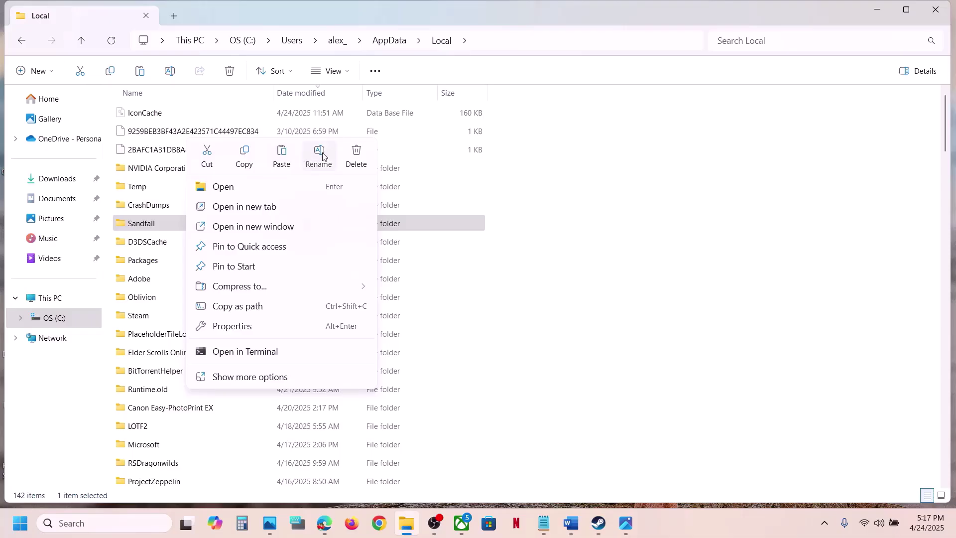
{"action": "left_click", "coordinate": [322, 152]}
{"action": "left_click", "coordinate": [167, 221]}
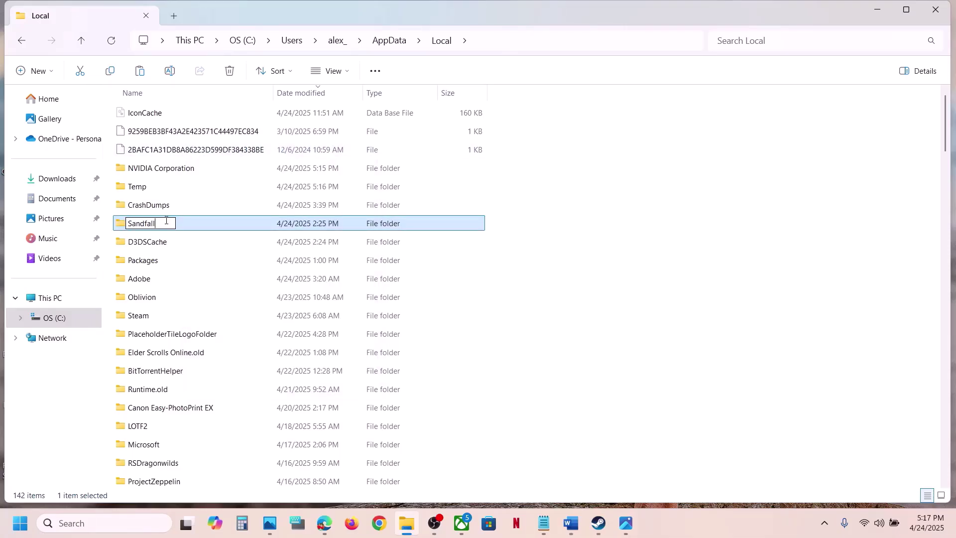
{"action": "type", "text": ".old"}
{"action": "left_click", "coordinate": [624, 292]}
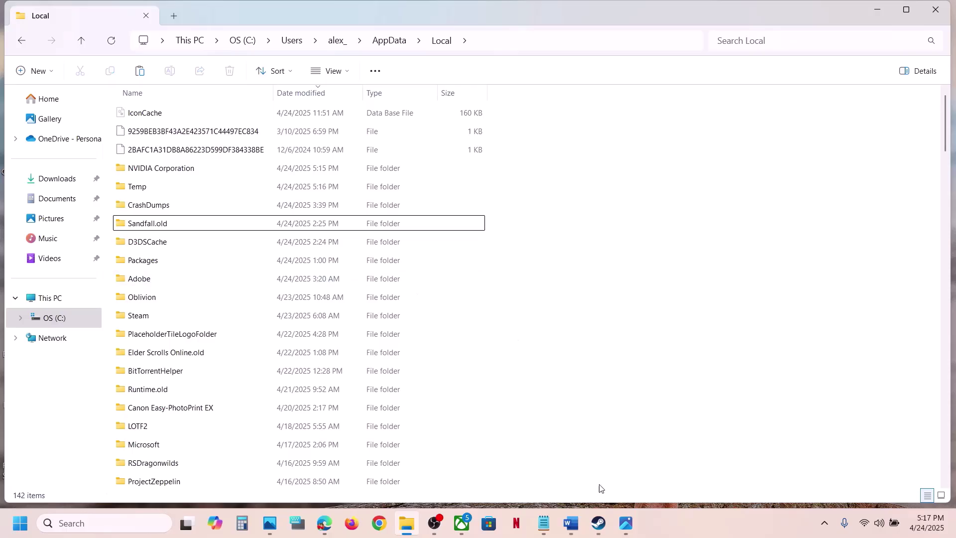
Check the game's Steam page, then review Step 8 of the Word guide, highlighting the clean driver installation text and the NVIDIA link
{"action": "left_click", "coordinate": [598, 523]}
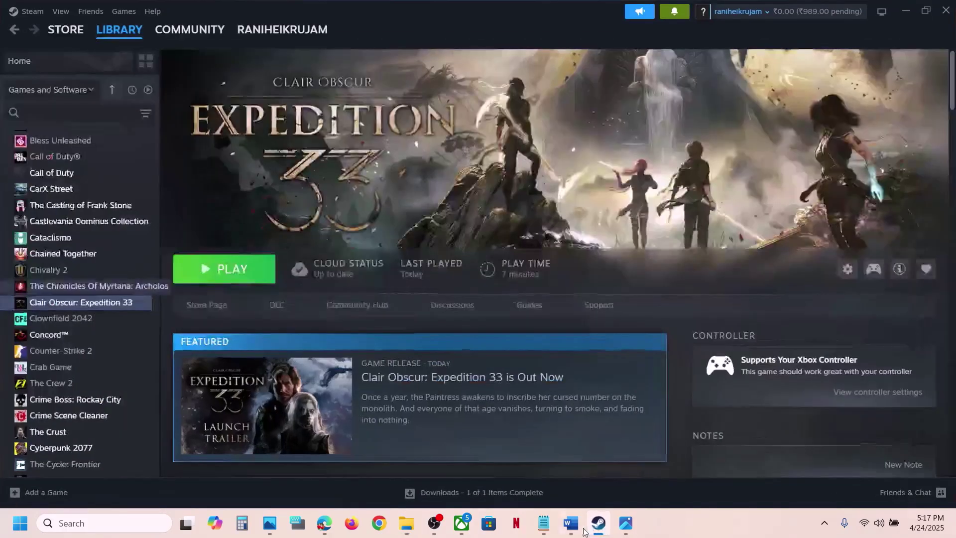
{"action": "left_click", "coordinate": [571, 524]}
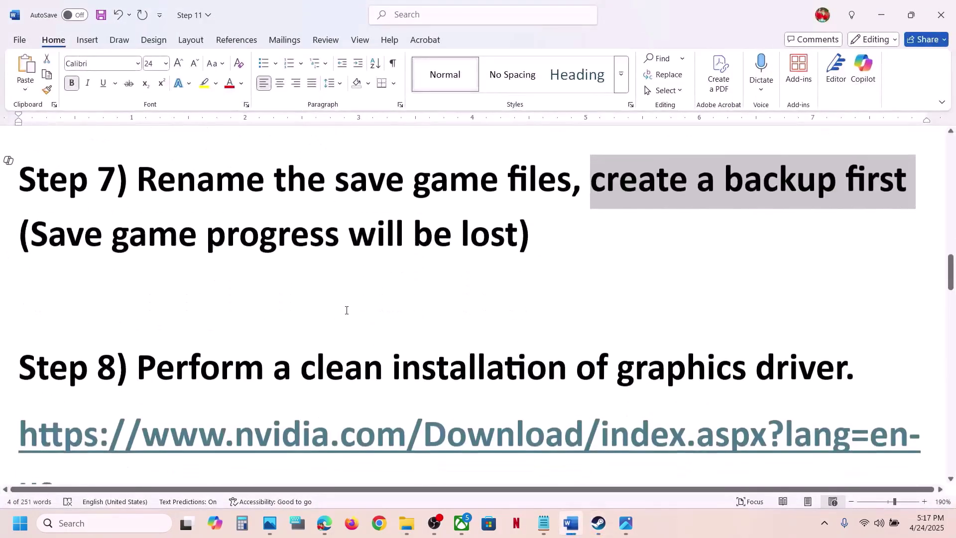
{"action": "scroll", "coordinate": [347, 310], "scroll_direction": "down", "scroll_amount": 1}
{"action": "left_click_drag", "start_coordinate": [273, 331], "coordinate": [832, 331]}
{"action": "scroll", "coordinate": [429, 348], "scroll_direction": "down", "scroll_amount": 3}
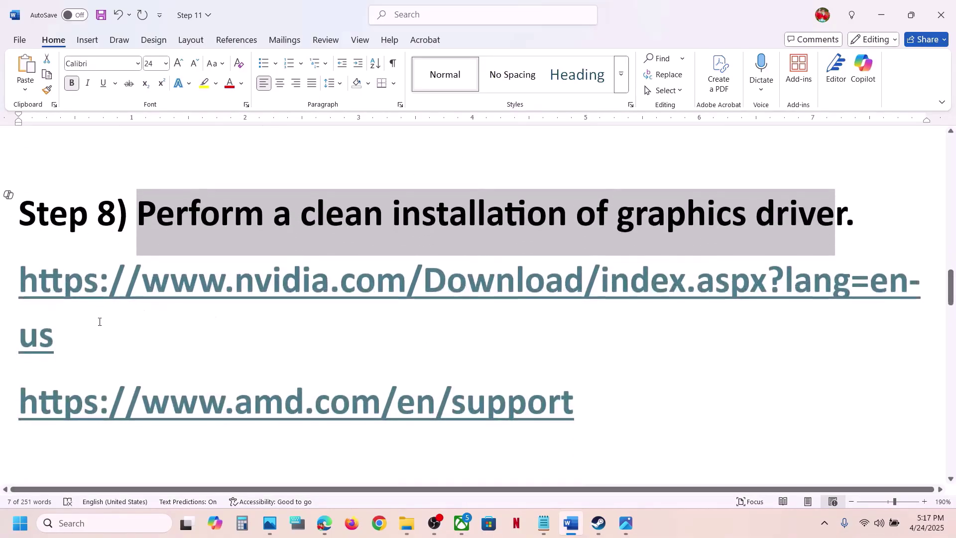
{"action": "triple_click", "coordinate": [79, 326]}
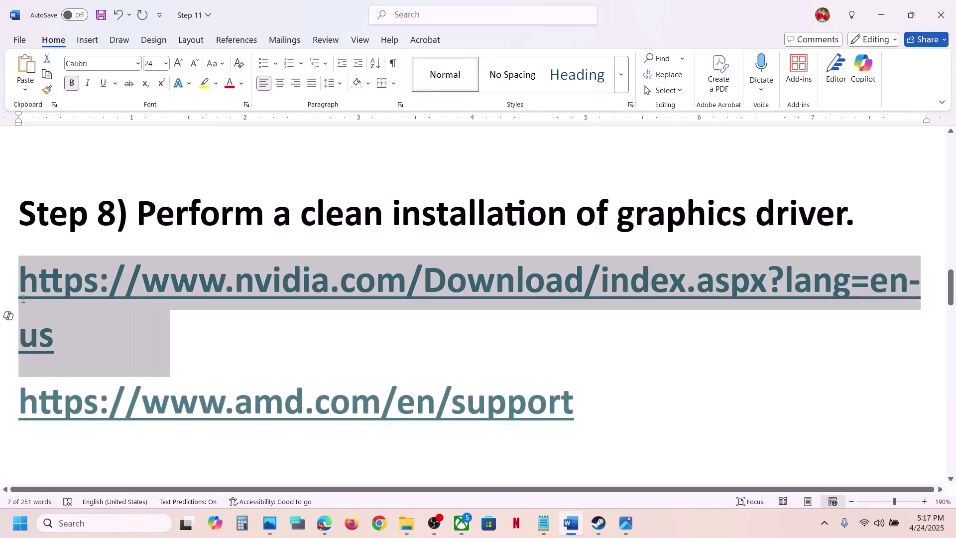
{"action": "double_click", "coordinate": [600, 423]}
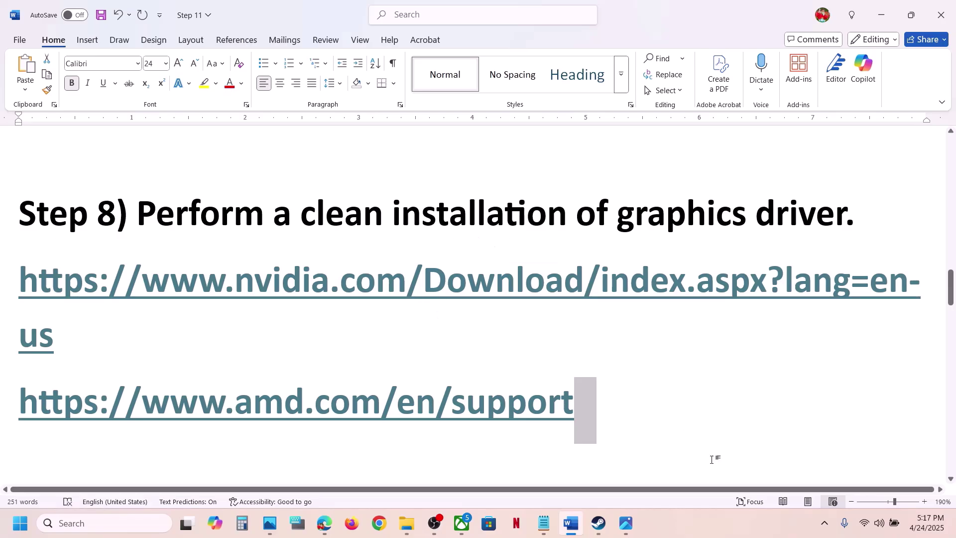
Search NVIDIA's driver page in the browser for the GeForce RTX 3050 Laptop GPU driver for Windows 11 in English (US)
{"action": "left_click", "coordinate": [704, 525]}
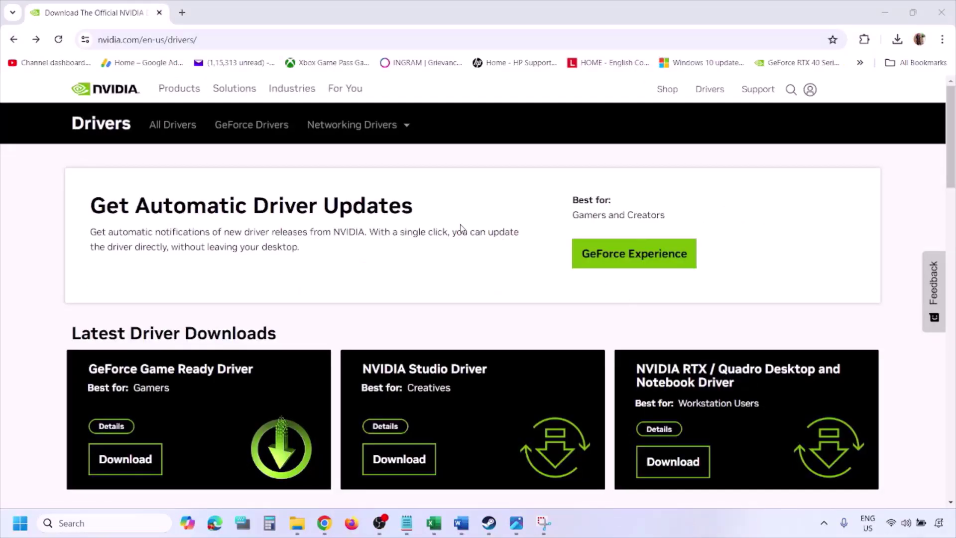
{"action": "scroll", "coordinate": [223, 305], "scroll_direction": "down", "scroll_amount": 9}
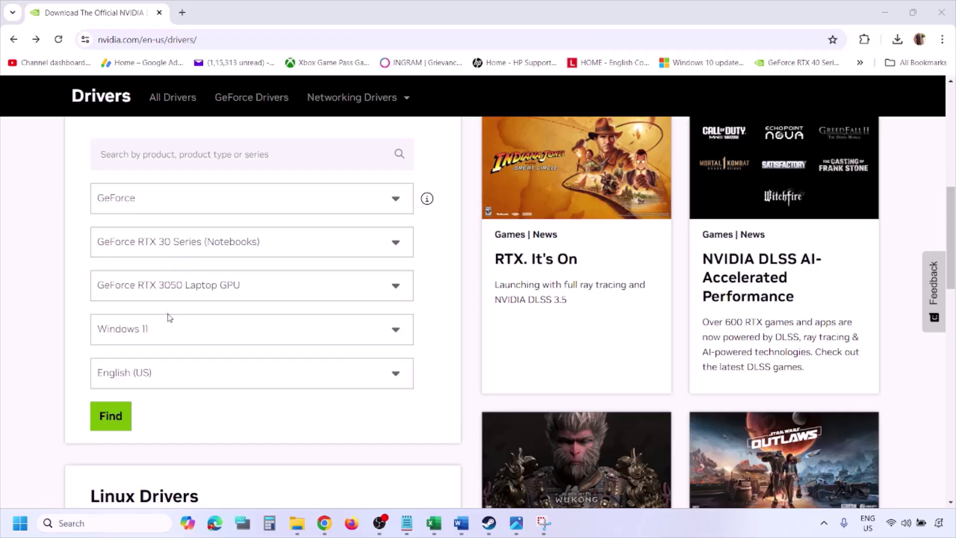
{"action": "left_click", "coordinate": [157, 332]}
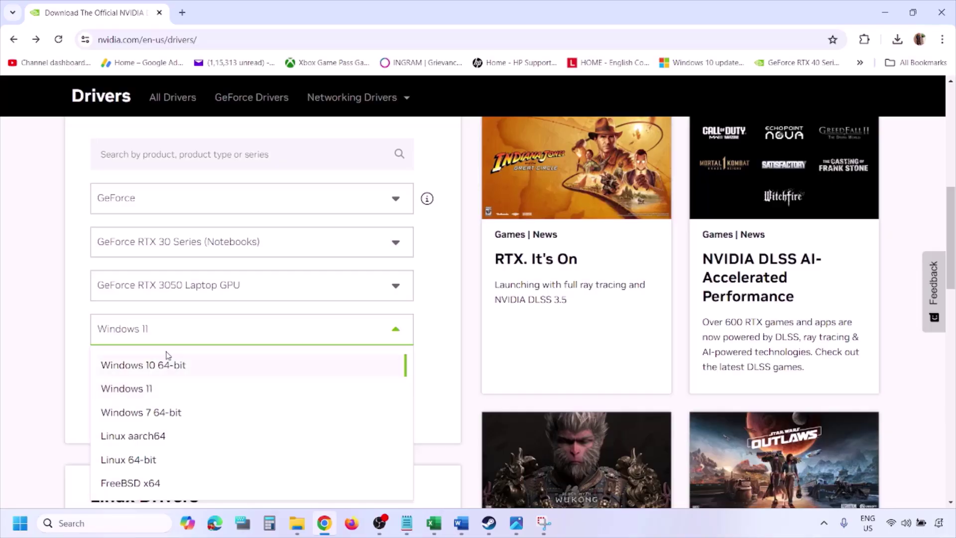
{"action": "left_click", "coordinate": [140, 393]}
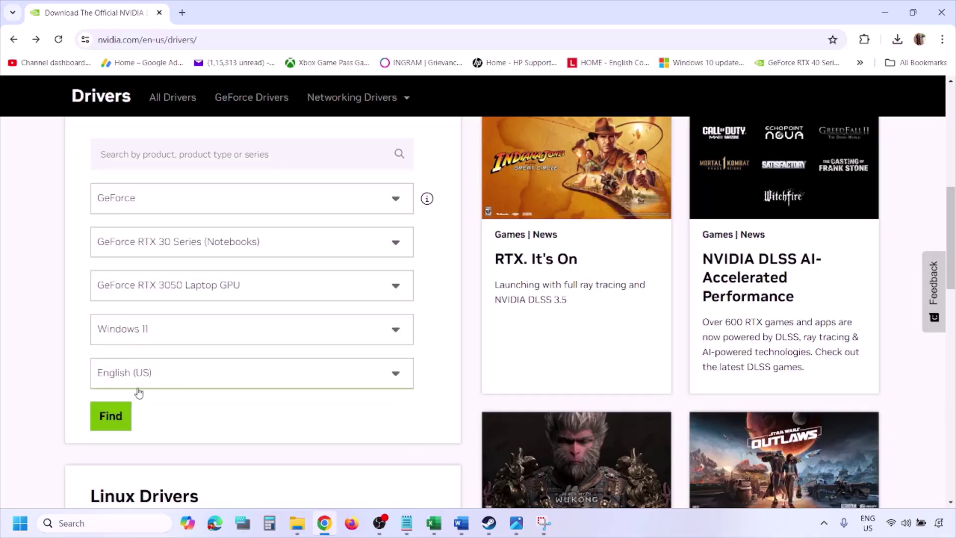
{"action": "left_click", "coordinate": [114, 418]}
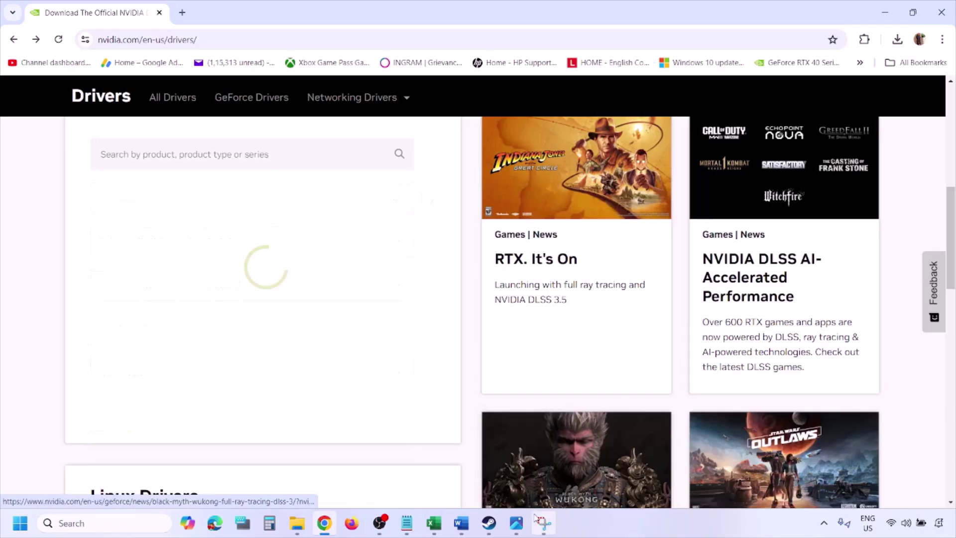
View the driver download and clean installation screenshots 1.png to 5.png in Photos, then open the Start menu's power options
{"action": "left_click", "coordinate": [518, 529]}
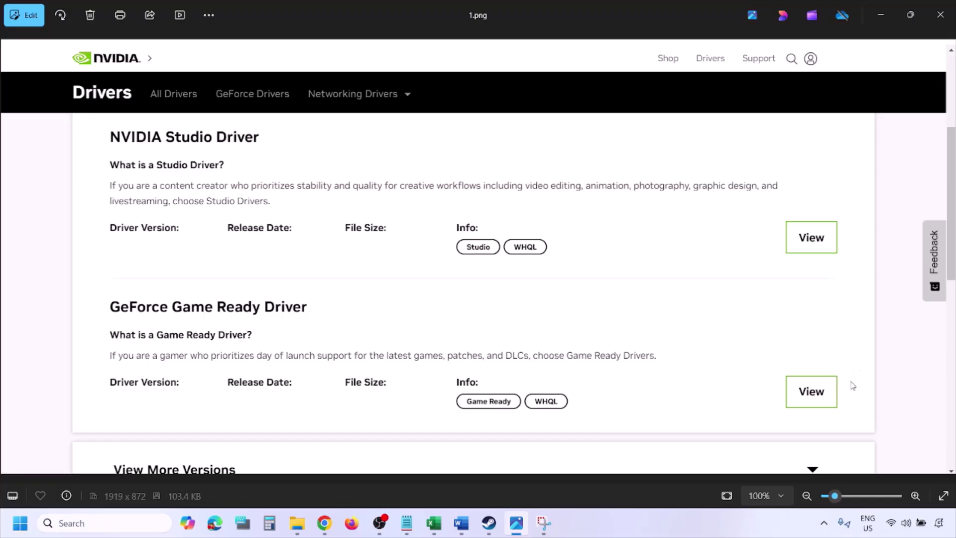
{"action": "key", "text": "Right"}
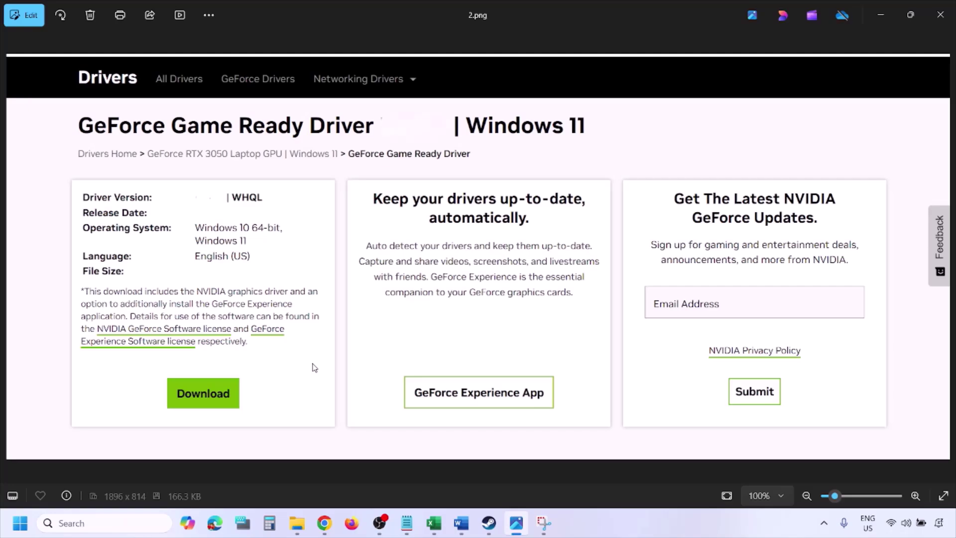
{"action": "key", "text": "Right"}
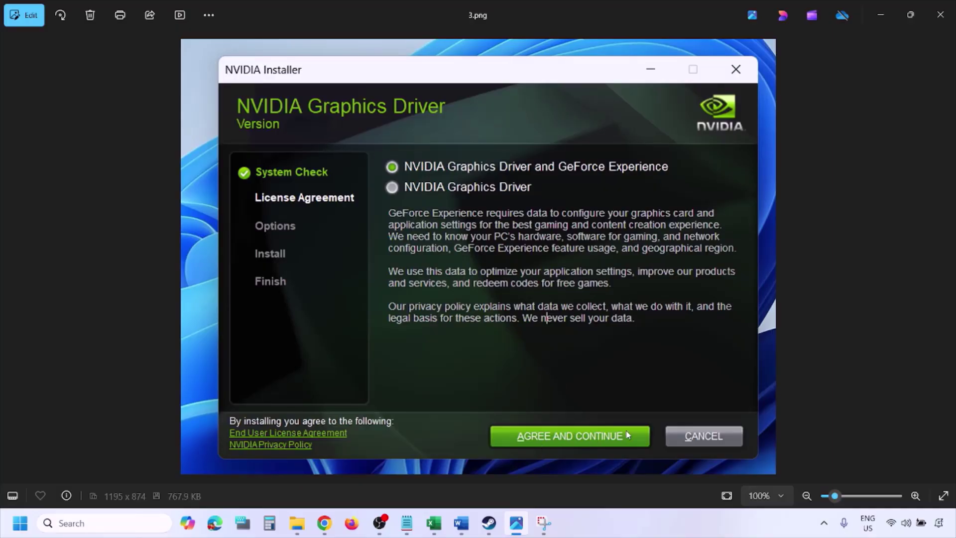
{"action": "key", "text": "Right"}
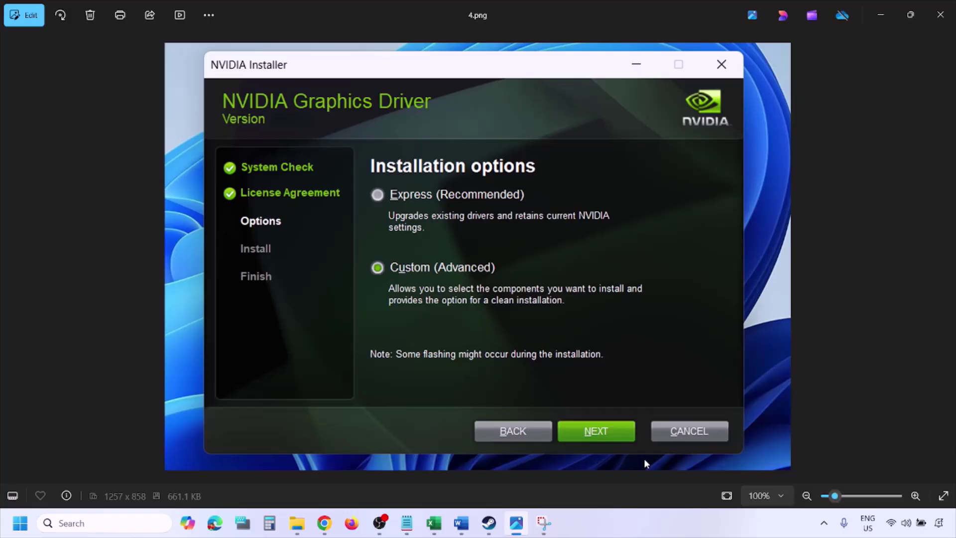
{"action": "key", "text": "Right"}
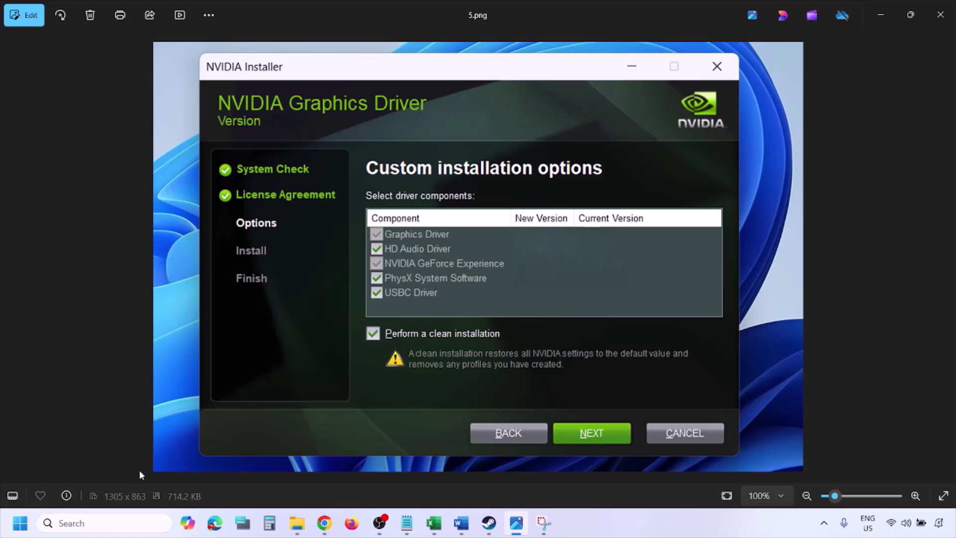
{"action": "left_click", "coordinate": [20, 523]}
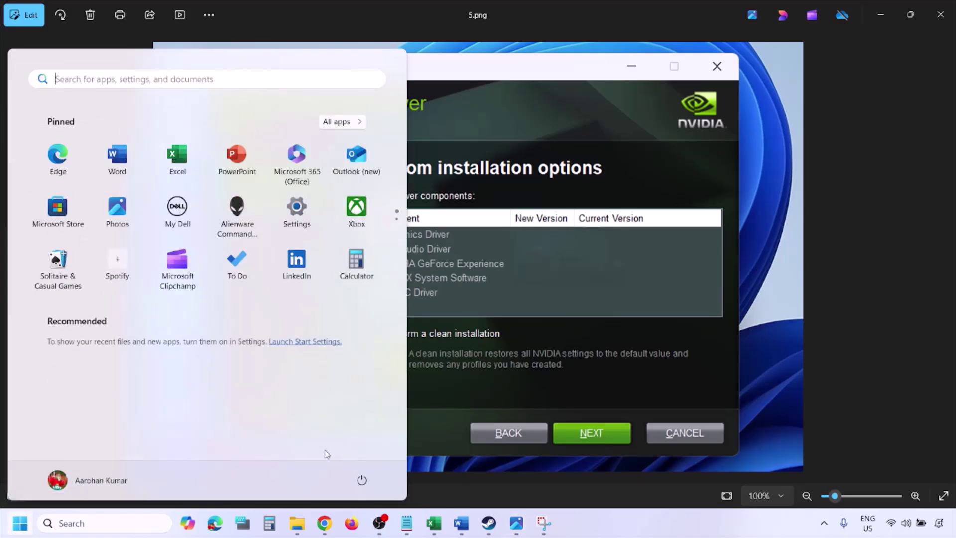
{"action": "left_click", "coordinate": [367, 485]}
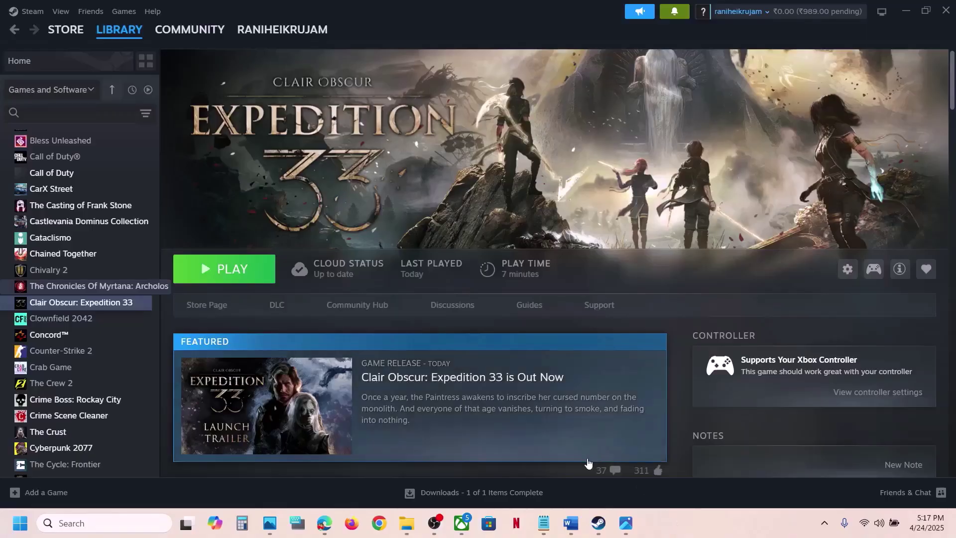
Switch back to the Word guide and highlight the AMD support link under Step 8
{"action": "left_click", "coordinate": [571, 523]}
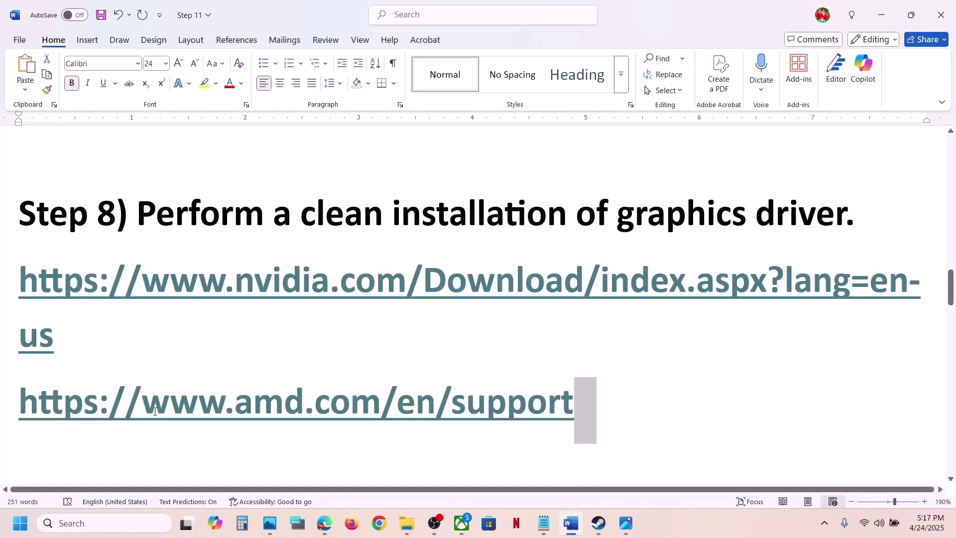
{"action": "left_click_drag", "start_coordinate": [142, 402], "coordinate": [558, 399]}
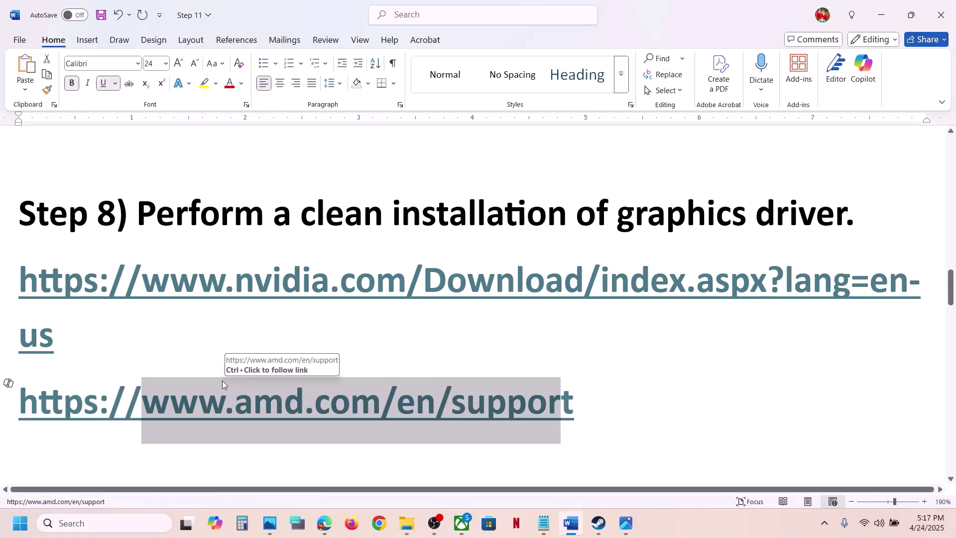
Copy the word "graphics" from Step 9 of the Word guide and use it in Windows search to open Graphics settings
{"action": "scroll", "coordinate": [223, 380], "scroll_direction": "down", "scroll_amount": 3}
{"action": "scroll", "coordinate": [274, 373], "scroll_direction": "up", "scroll_amount": 1}
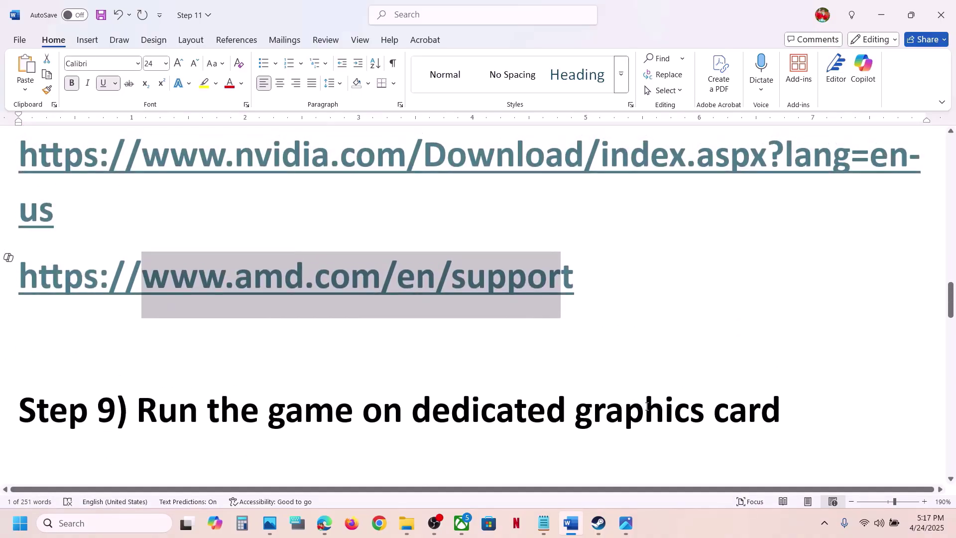
{"action": "double_click", "coordinate": [646, 409]}
{"action": "key", "text": "ctrl+c"}
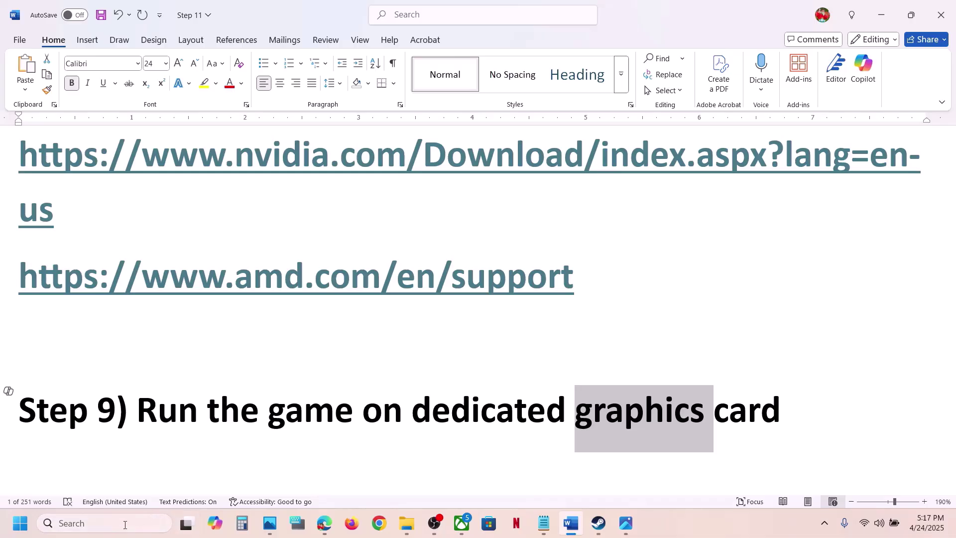
{"action": "left_click", "coordinate": [126, 524]}
{"action": "key", "text": "ctrl+v"}
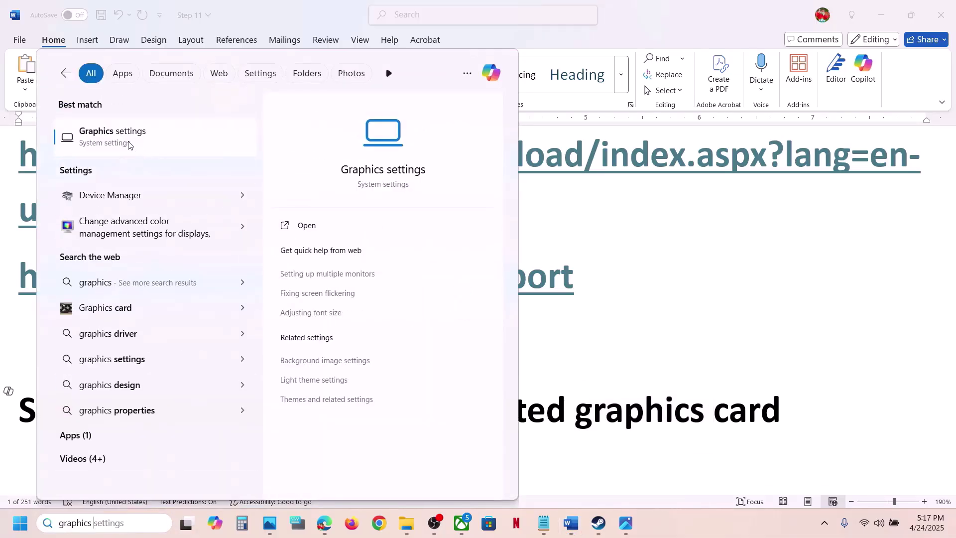
{"action": "left_click", "coordinate": [170, 133]}
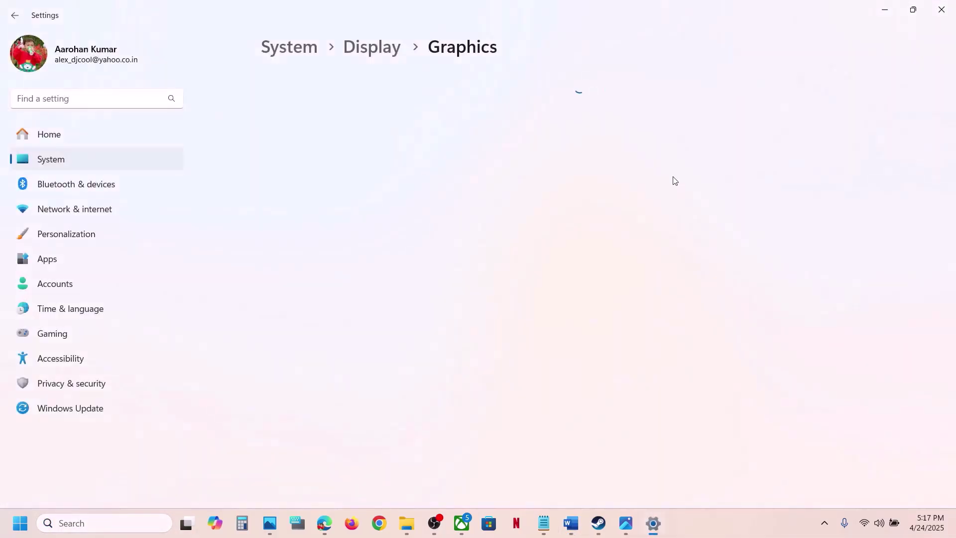
Add the desktop app Expedition33_Steam from the Expedition 33 folder in steamapps\common to the custom graphics settings
{"action": "left_click", "coordinate": [715, 343]}
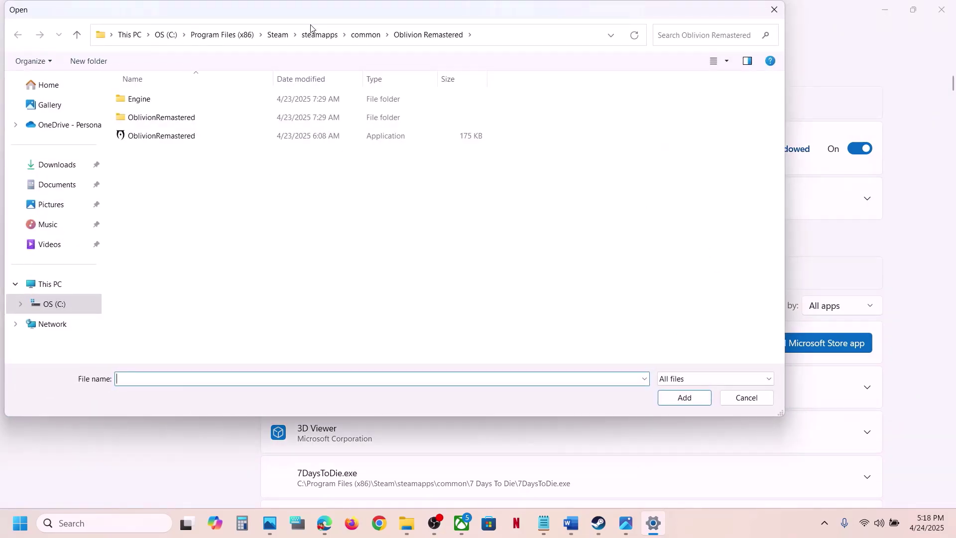
{"action": "left_click", "coordinate": [363, 36]}
{"action": "double_click", "coordinate": [195, 101]}
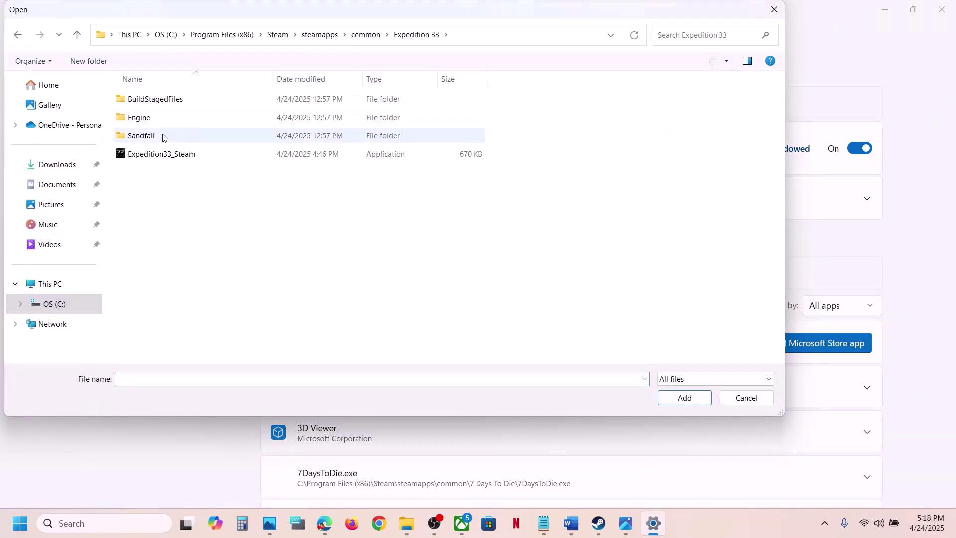
{"action": "left_click", "coordinate": [157, 155]}
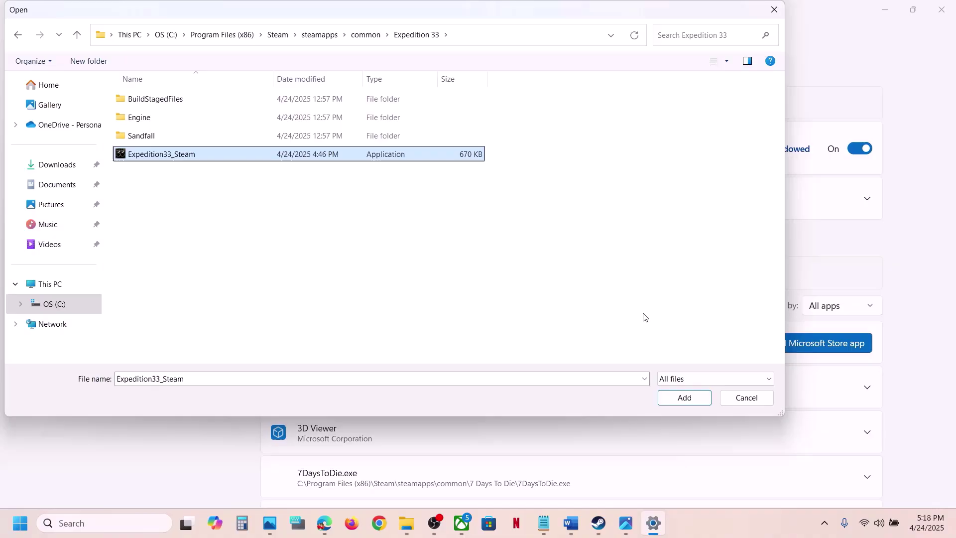
{"action": "left_click", "coordinate": [679, 401]}
Set the GPU preference of the Expedition33_Steam.exe entry to High Performance (NVIDIA GeForce RTX 3050 Laptop GPU)
{"action": "scroll", "coordinate": [436, 395], "scroll_direction": "down", "scroll_amount": 6}
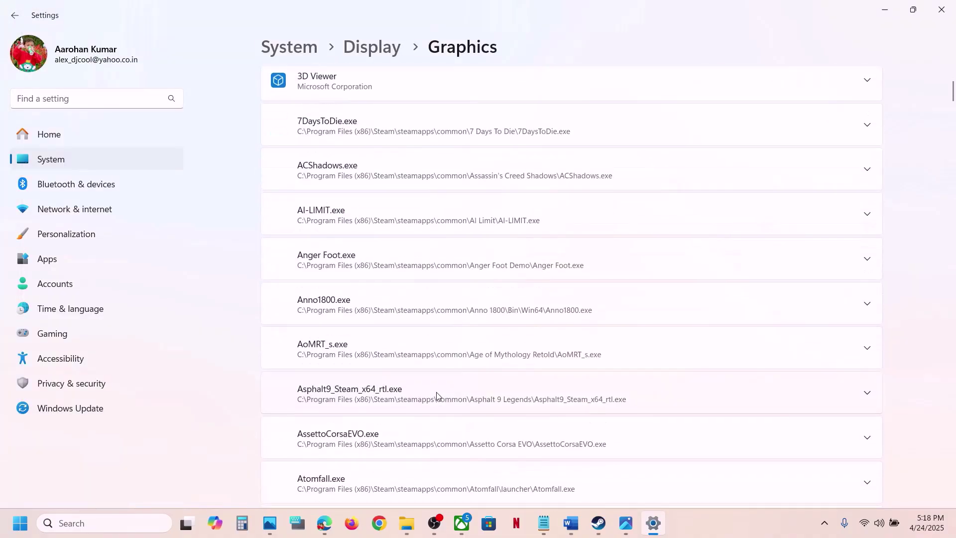
{"action": "scroll", "coordinate": [436, 395], "scroll_direction": "down", "scroll_amount": 10}
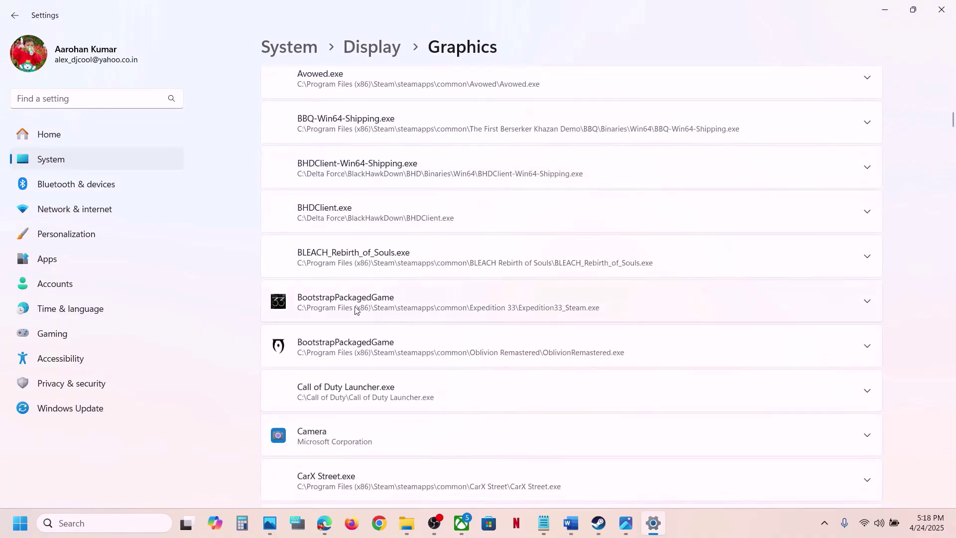
{"action": "left_click", "coordinate": [356, 311]}
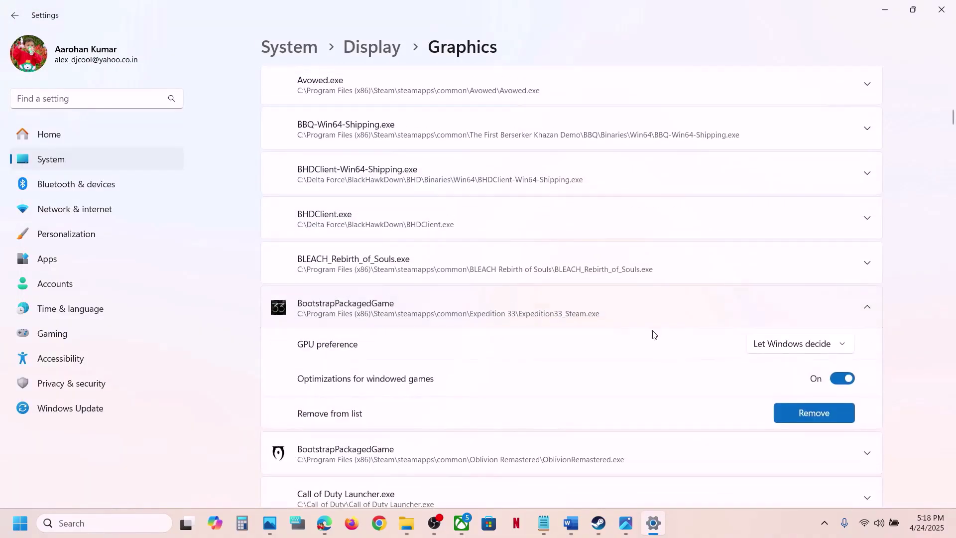
{"action": "left_click", "coordinate": [810, 346]}
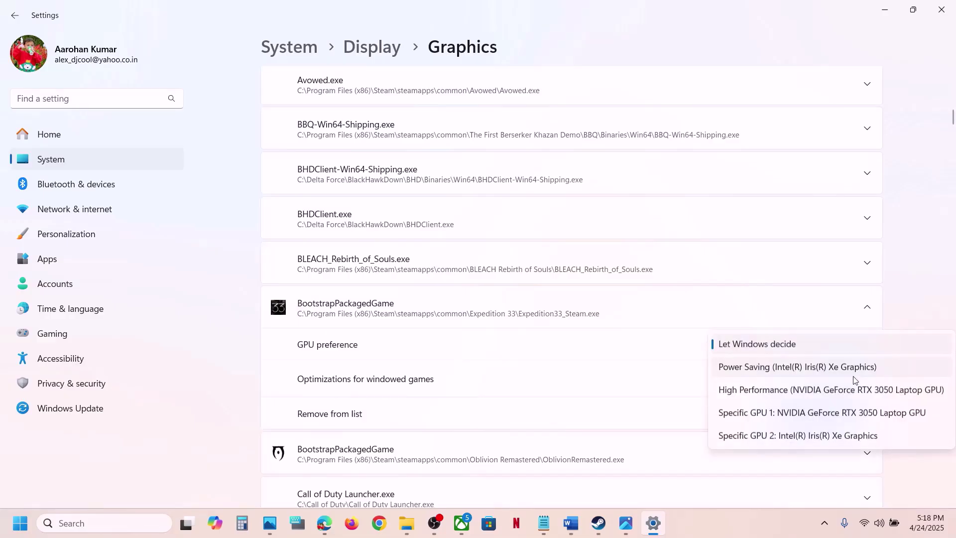
{"action": "left_click", "coordinate": [810, 392]}
Add the desktop app SandFall-Win64-Shipping from Expedition 33\Sandfall\Binaries\Win64 to the custom graphics settings
{"action": "scroll", "coordinate": [476, 324], "scroll_direction": "up", "scroll_amount": 15}
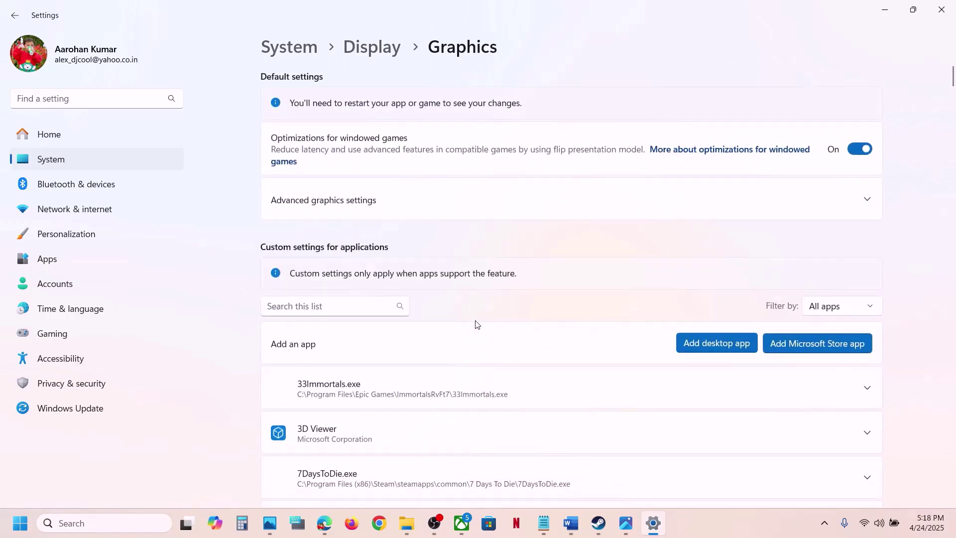
{"action": "left_click", "coordinate": [693, 343]}
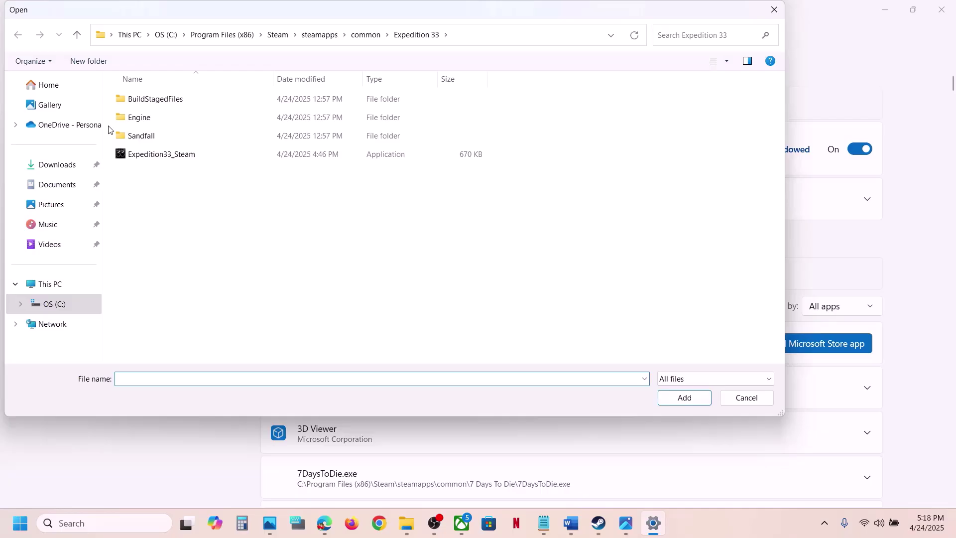
{"action": "double_click", "coordinate": [142, 136]}
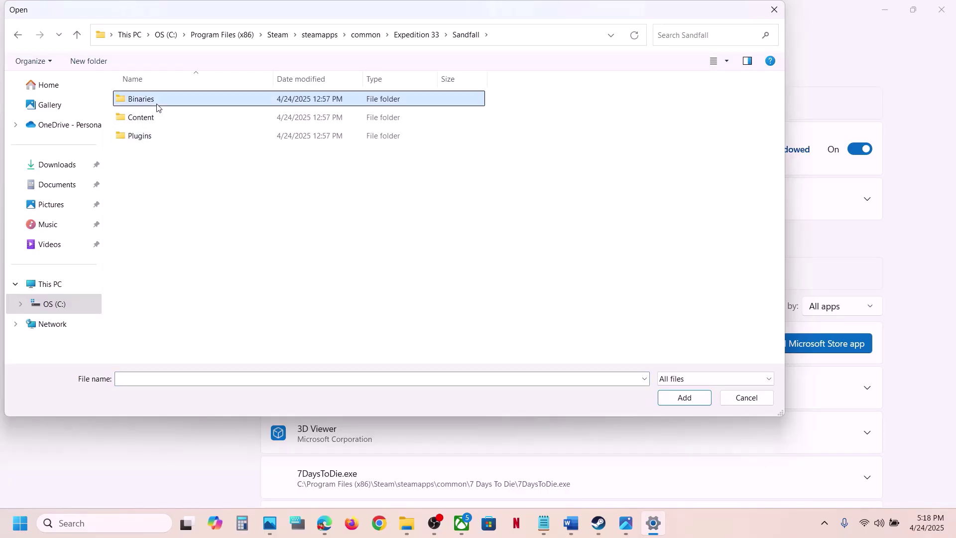
{"action": "double_click", "coordinate": [157, 104]}
{"action": "double_click", "coordinate": [156, 104]}
{"action": "left_click", "coordinate": [173, 117]}
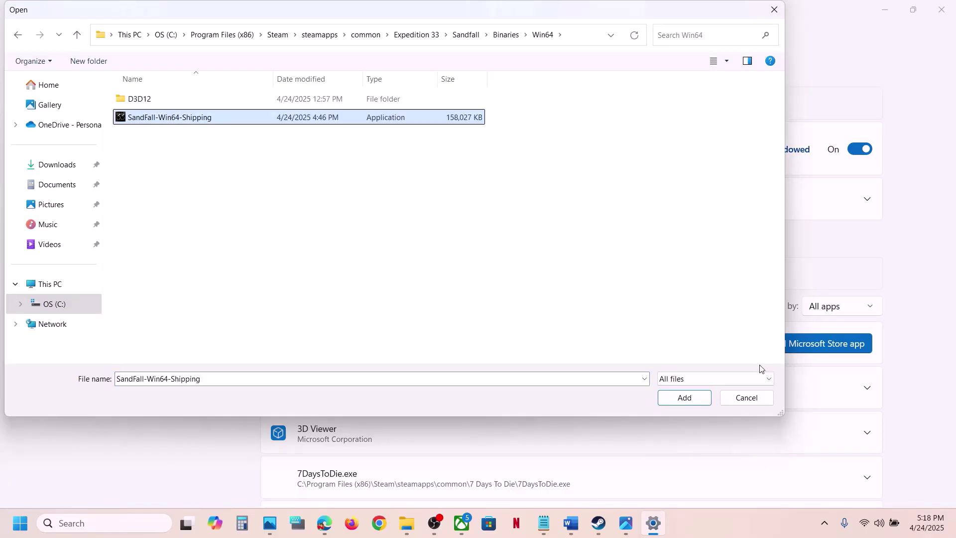
{"action": "left_click", "coordinate": [685, 398]}
Set the GPU preference of the SandFall-Win64-Shipping.exe entry to High Performance (NVIDIA GeForce RTX 3050 Laptop GPU) and close Settings
{"action": "scroll", "coordinate": [415, 378], "scroll_direction": "down", "scroll_amount": 20}
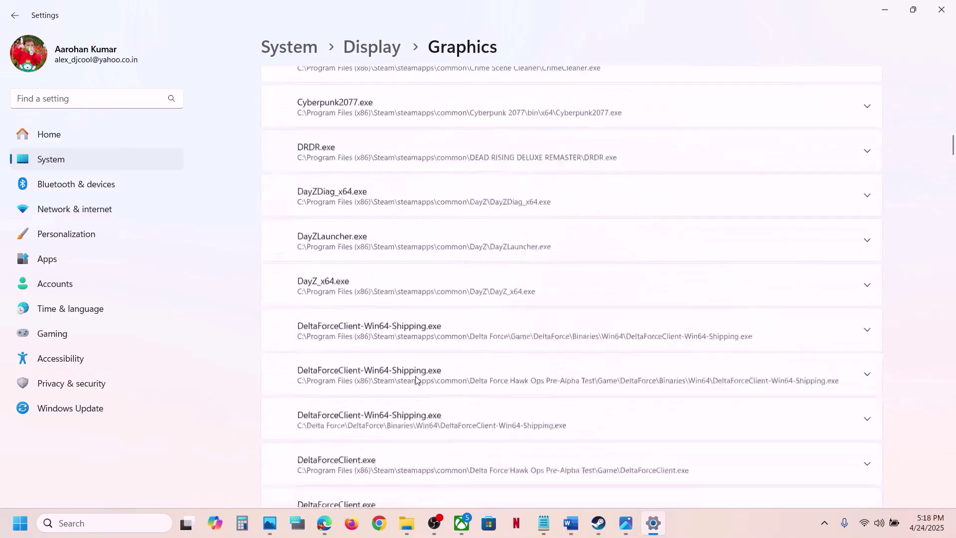
{"action": "scroll", "coordinate": [416, 379], "scroll_direction": "down", "scroll_amount": 20}
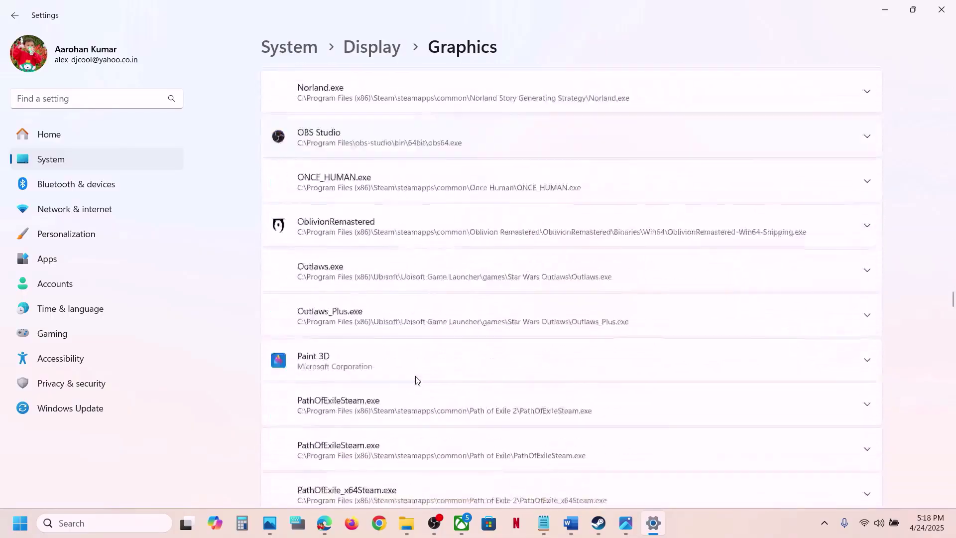
{"action": "scroll", "coordinate": [416, 380], "scroll_direction": "down", "scroll_amount": 8}
{"action": "scroll", "coordinate": [416, 380], "scroll_direction": "up", "scroll_amount": 20}
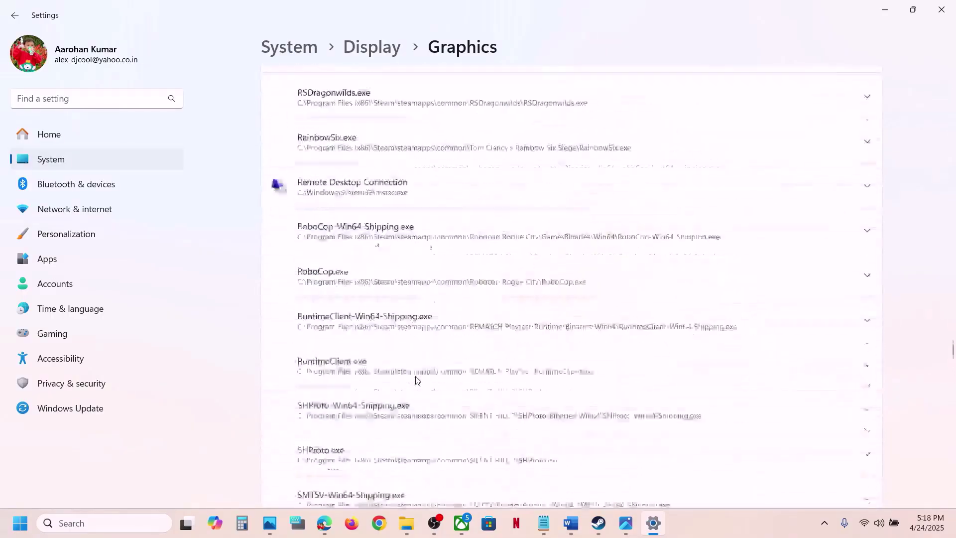
{"action": "scroll", "coordinate": [418, 380], "scroll_direction": "up", "scroll_amount": 5}
{"action": "scroll", "coordinate": [418, 380], "scroll_direction": "down", "scroll_amount": 10}
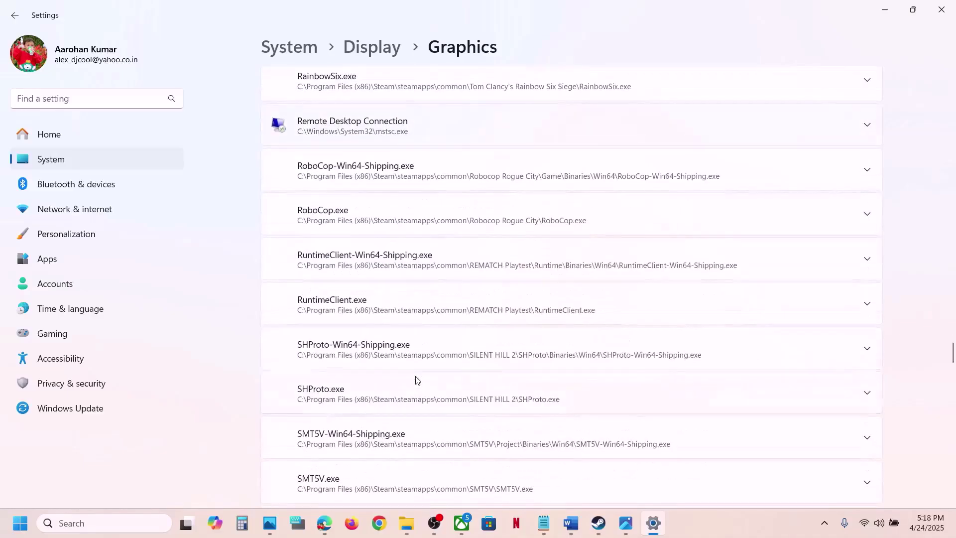
{"action": "scroll", "coordinate": [417, 379], "scroll_direction": "up", "scroll_amount": 20}
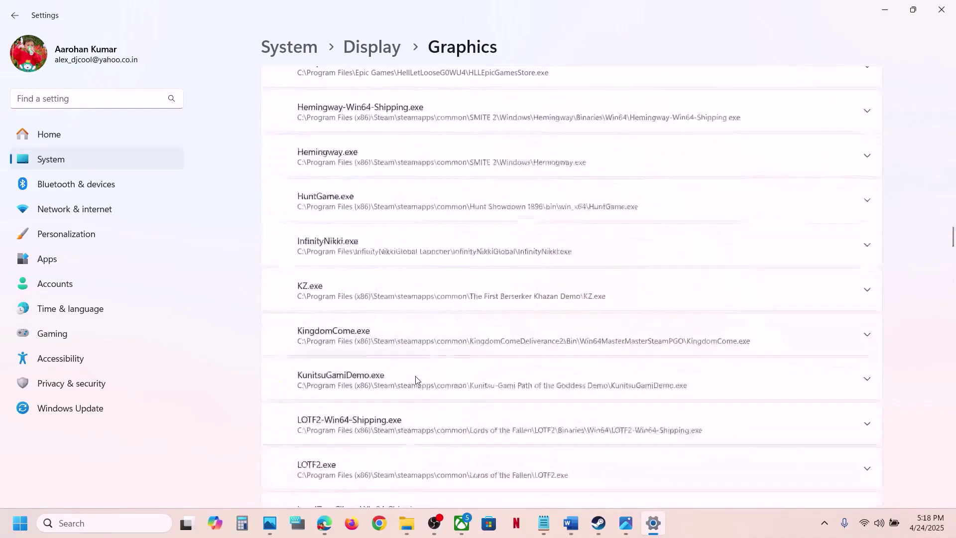
{"action": "scroll", "coordinate": [417, 380], "scroll_direction": "up", "scroll_amount": 5}
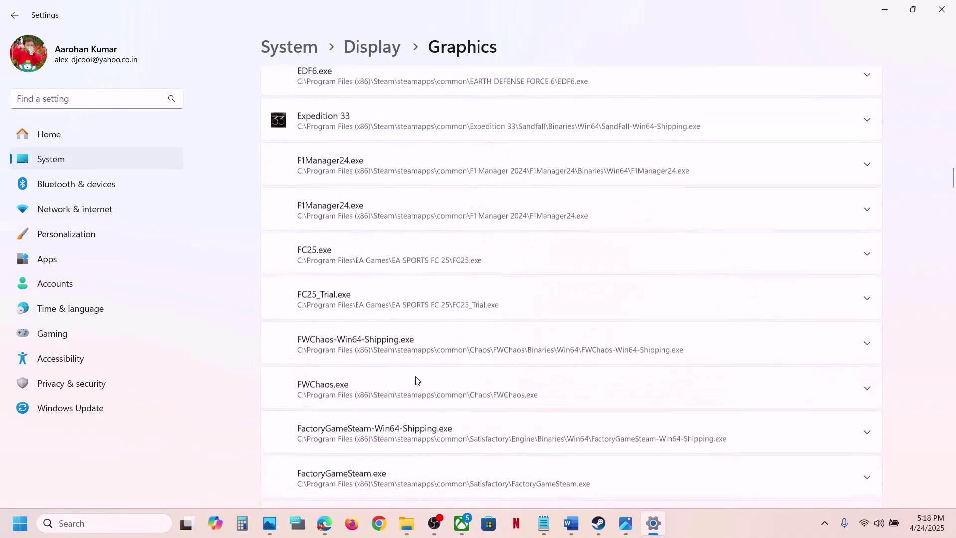
{"action": "left_click", "coordinate": [409, 245]}
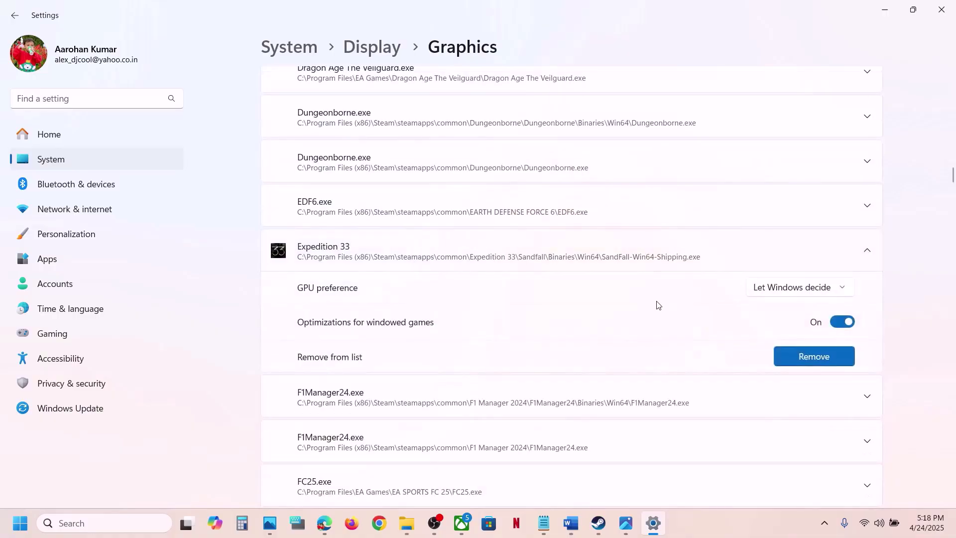
{"action": "left_click", "coordinate": [803, 205]}
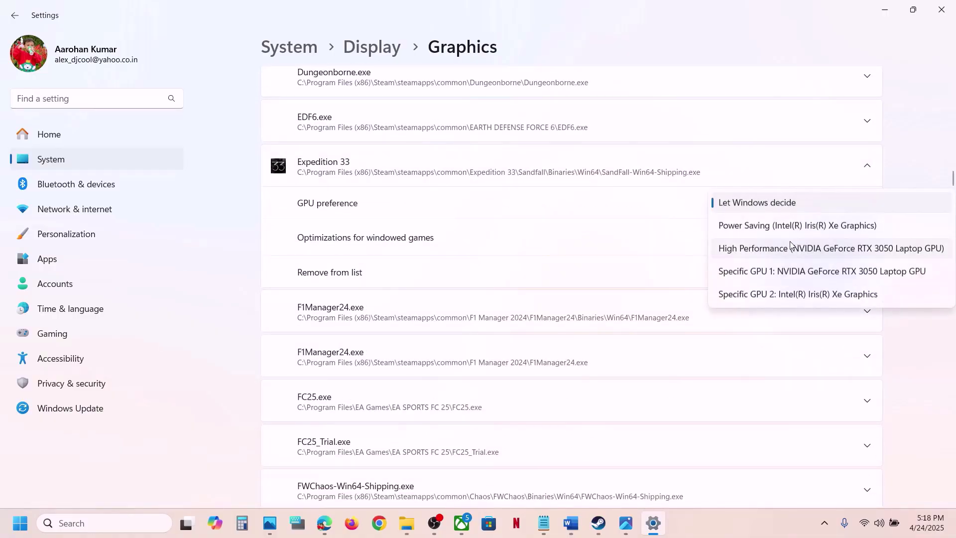
{"action": "left_click", "coordinate": [841, 249]}
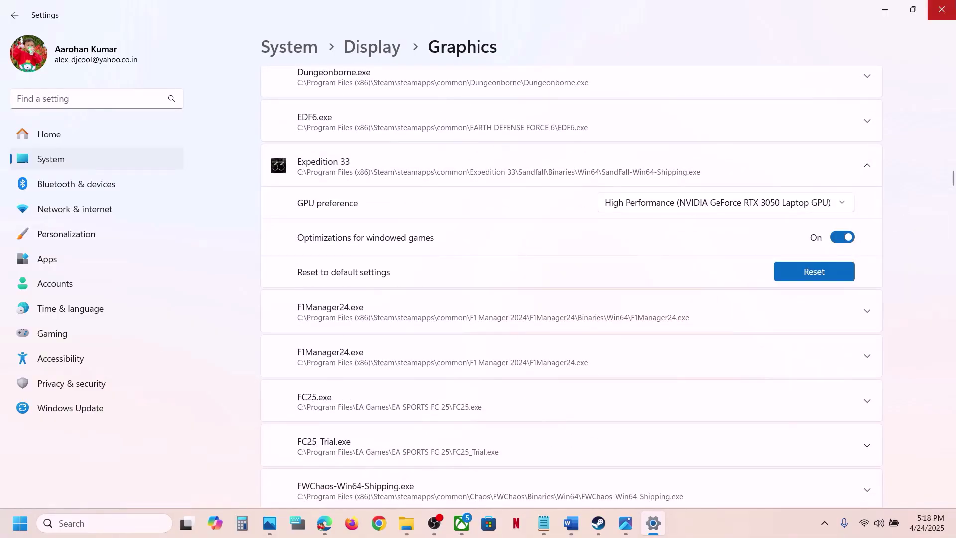
{"action": "left_click", "coordinate": [944, 14]}
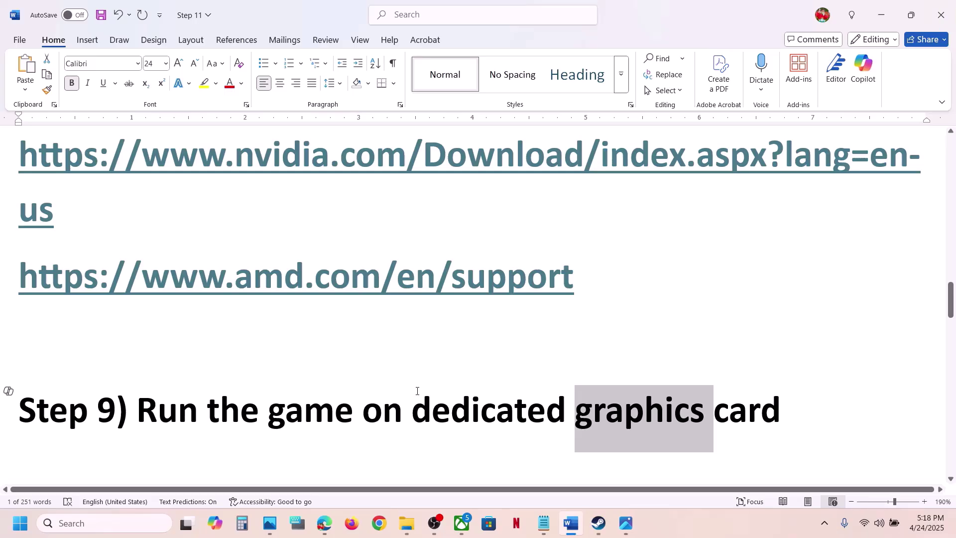
Select the Visual C++ link under Step 10 of the Word guide and open that address in Chrome
{"action": "scroll", "coordinate": [418, 391], "scroll_direction": "down", "scroll_amount": 6}
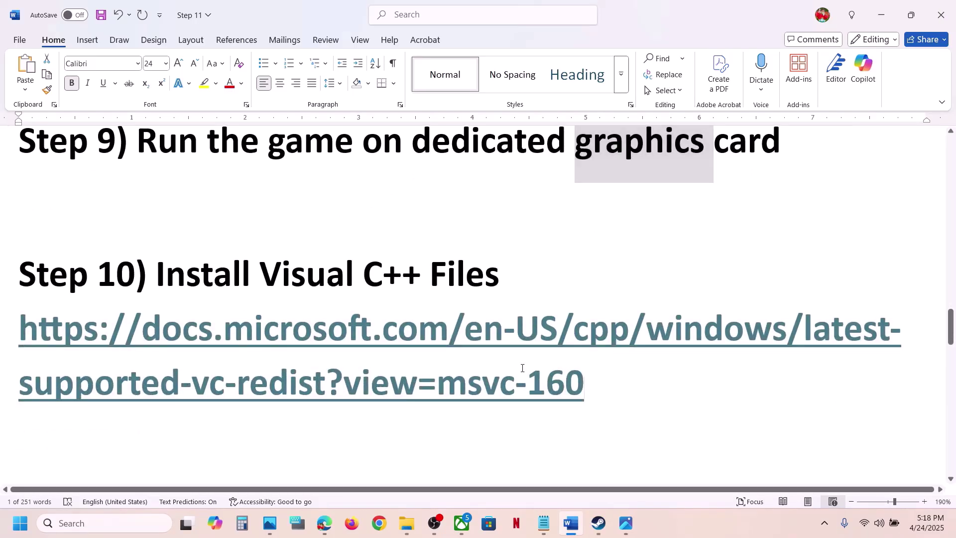
{"action": "left_click_drag", "start_coordinate": [525, 368], "coordinate": [23, 334]}
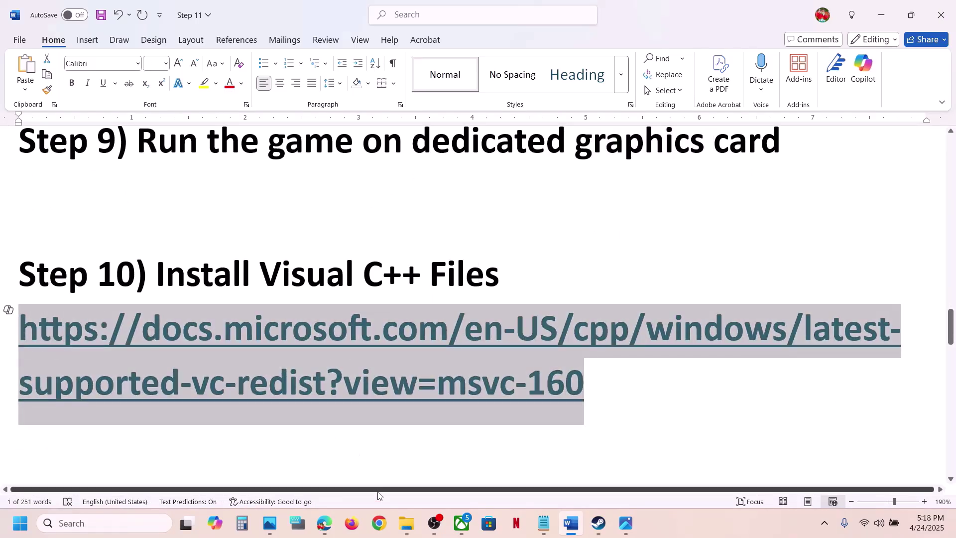
{"action": "left_click", "coordinate": [380, 523]}
{"action": "type", "text": "https://docs.microsoft.com/en-us/cpp/windows/latest-supported-vc-redist?view=msvc-160"}
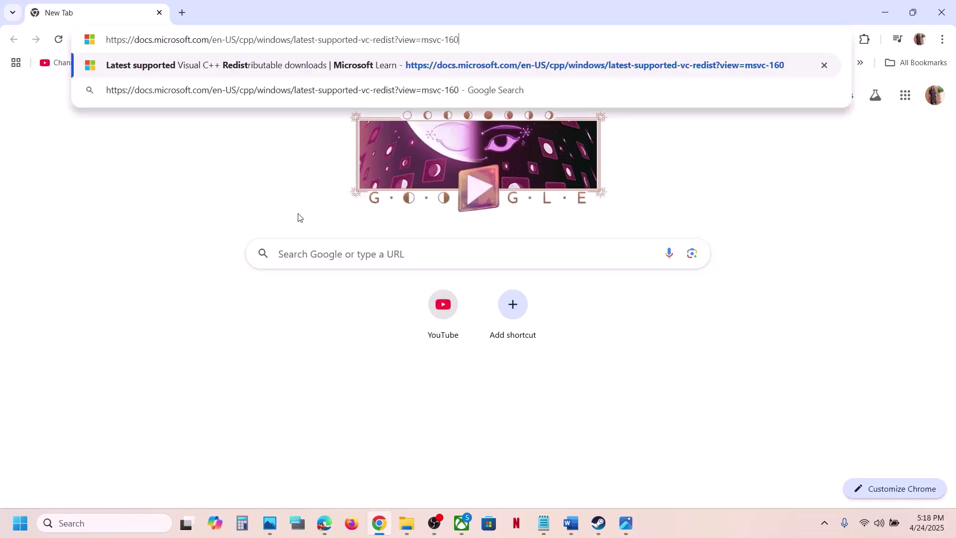
{"action": "key", "text": "Return"}
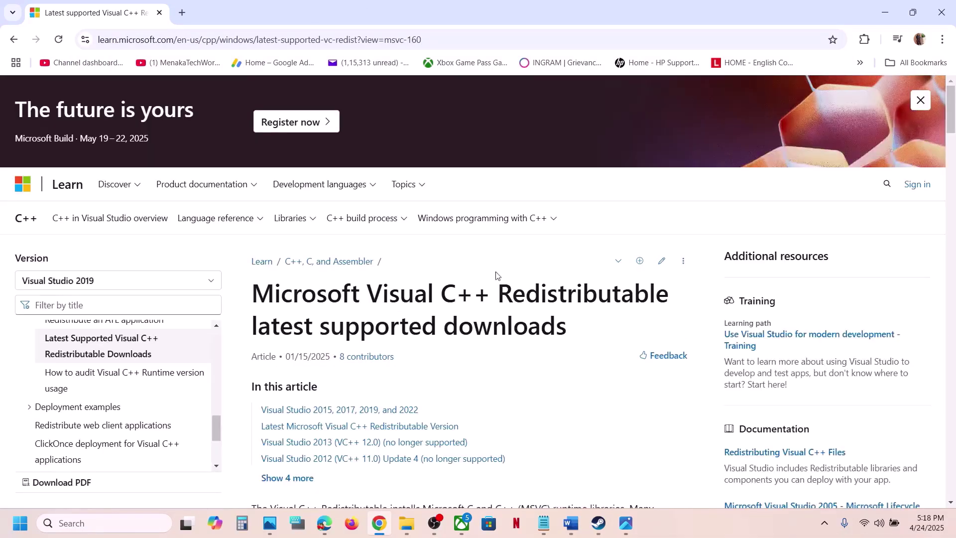
Review the redistributable page down to the download table, highlighting the heading "Visual Studio 2015, 2017, 2019, and 2022"
{"action": "scroll", "coordinate": [493, 269], "scroll_direction": "down", "scroll_amount": 10}
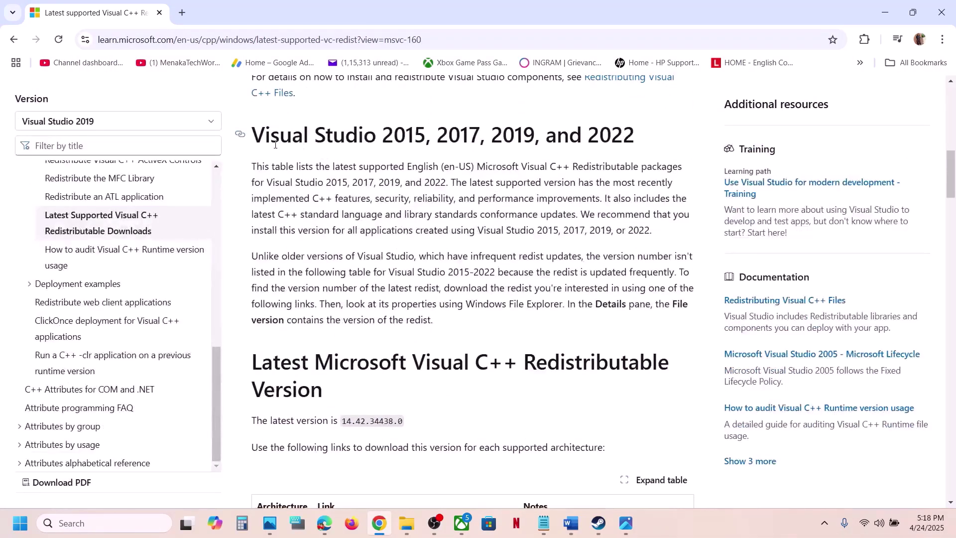
{"action": "left_click_drag", "start_coordinate": [276, 144], "coordinate": [625, 145]}
{"action": "scroll", "coordinate": [445, 281], "scroll_direction": "down", "scroll_amount": 2}
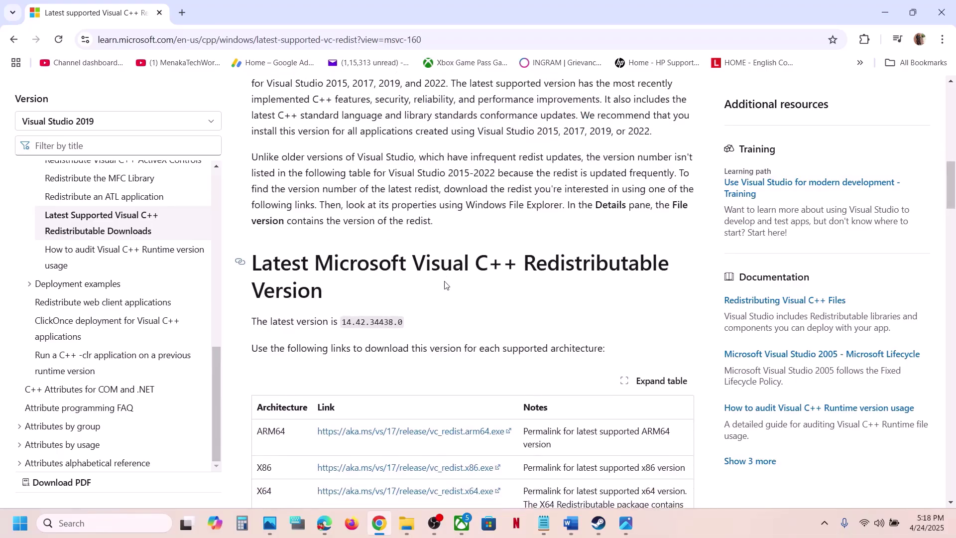
{"action": "scroll", "coordinate": [444, 281], "scroll_direction": "up", "scroll_amount": 4}
{"action": "scroll", "coordinate": [445, 282], "scroll_direction": "down", "scroll_amount": 7}
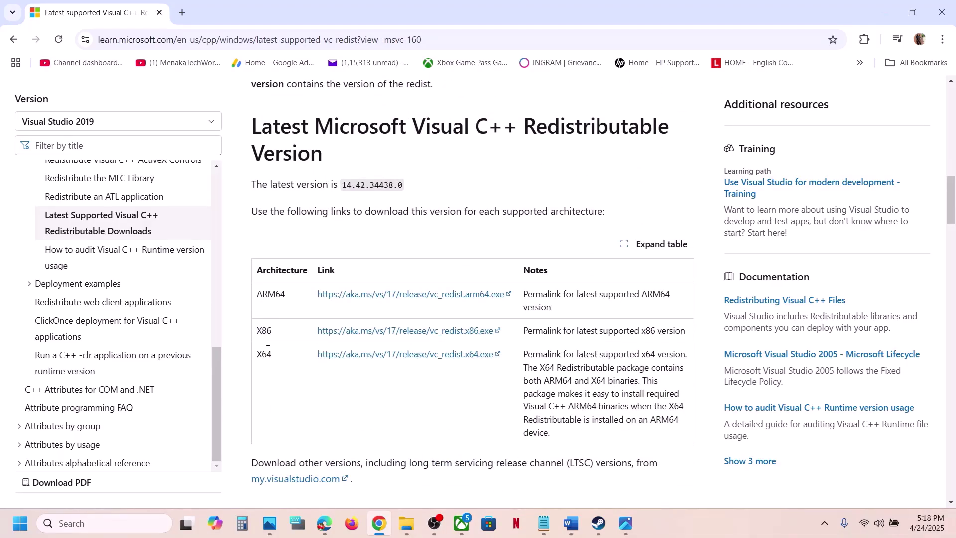
Download the X86 Visual C++ redistributable, run the downloaded installer and start its repair
{"action": "left_click_drag", "start_coordinate": [268, 350], "coordinate": [264, 330]}
{"action": "double_click", "coordinate": [263, 329]}
{"action": "left_click", "coordinate": [469, 330]}
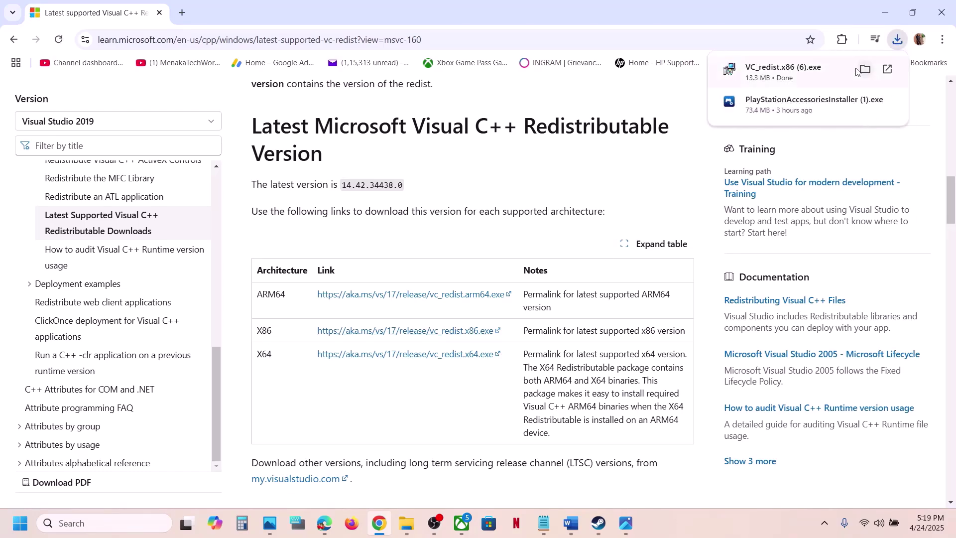
{"action": "left_click", "coordinate": [805, 74]}
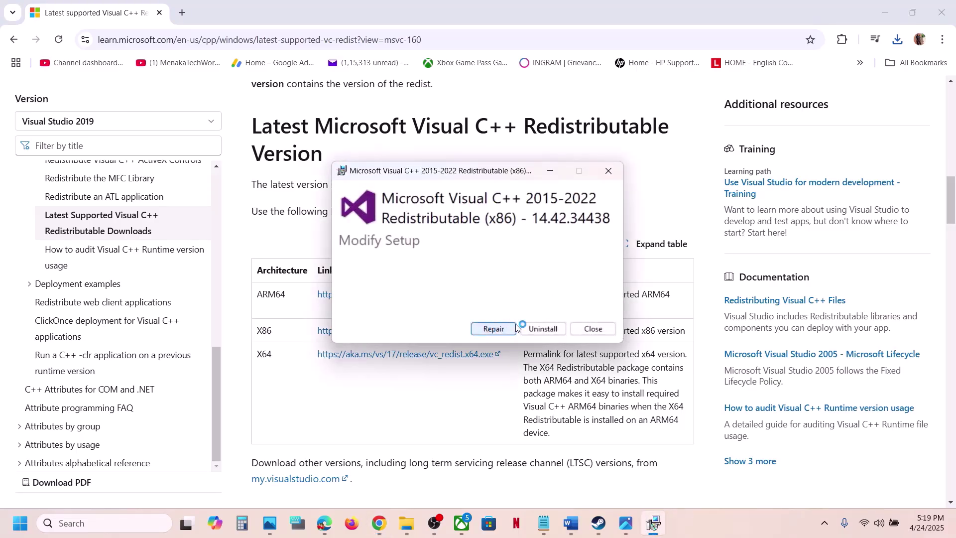
{"action": "left_click", "coordinate": [508, 328]}
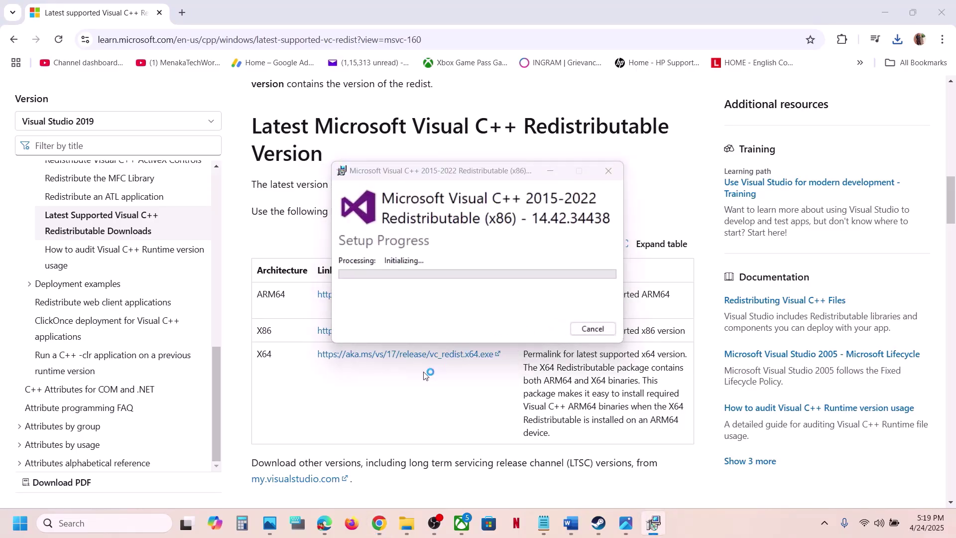
Highlight the X64 entry in the download table, run the downloaded x64 Visual C++ redistributable installer and start its repair
{"action": "double_click", "coordinate": [263, 366]}
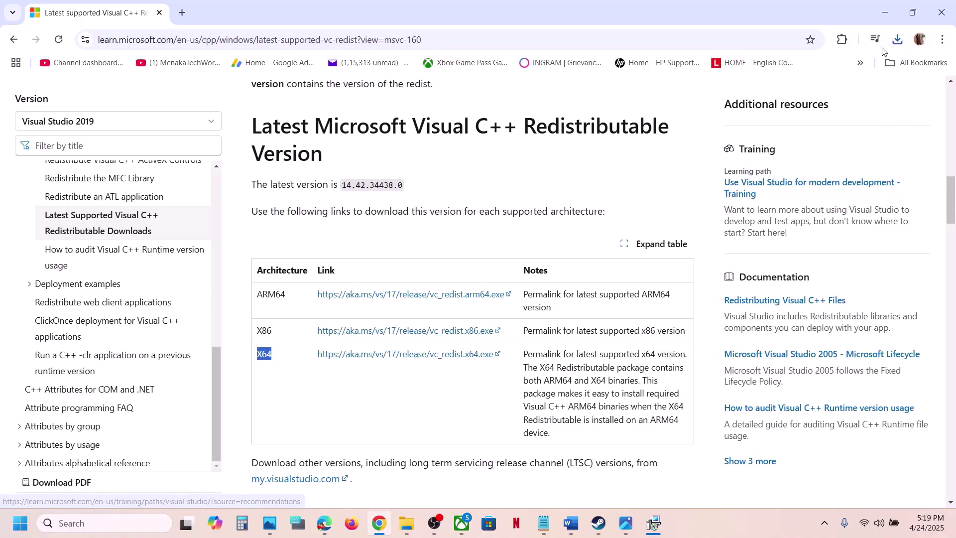
{"action": "left_click", "coordinate": [896, 39]}
{"action": "left_click", "coordinate": [779, 93]}
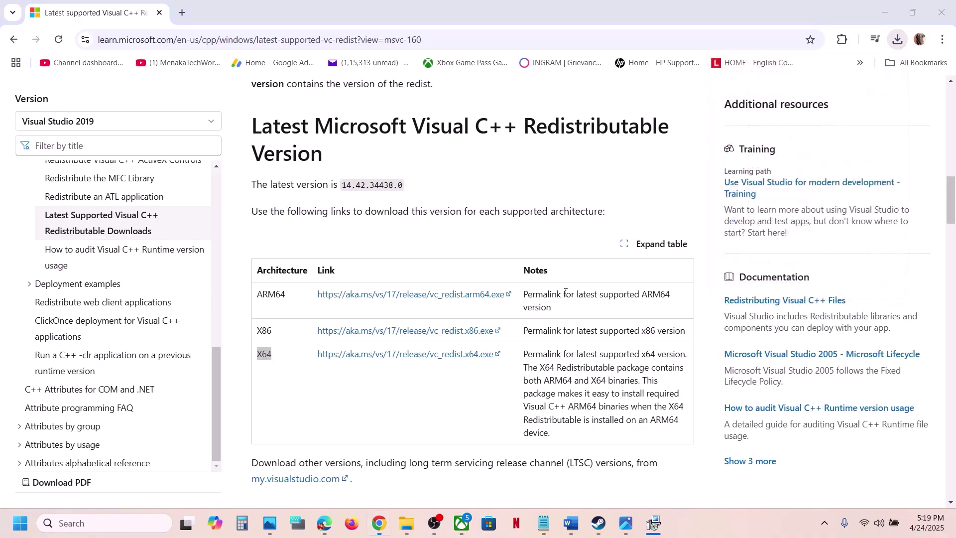
{"action": "left_click", "coordinate": [492, 327]}
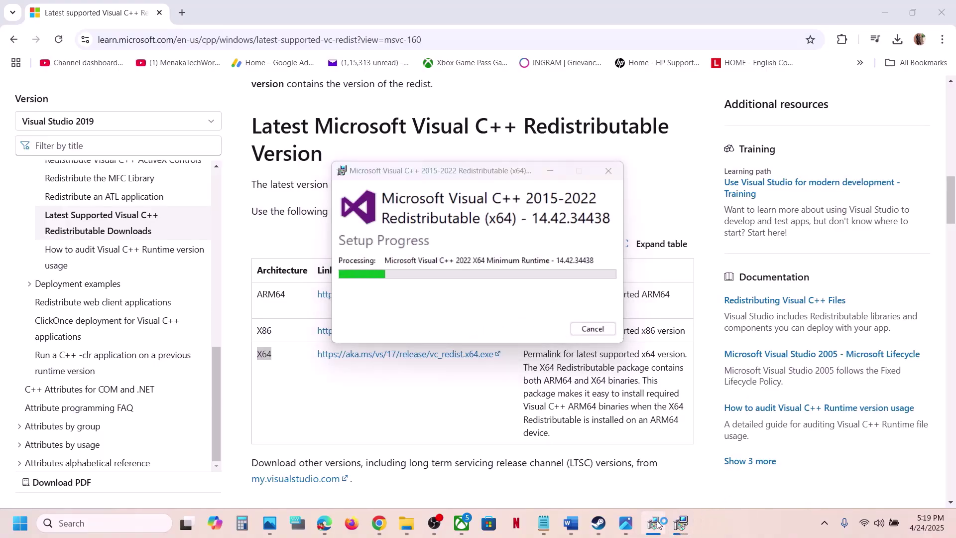
Move the x86 setup window aside and close both the x64 and x86 Visual C++ redistributable setup windows
{"action": "left_click_drag", "start_coordinate": [502, 173], "coordinate": [790, 168]}
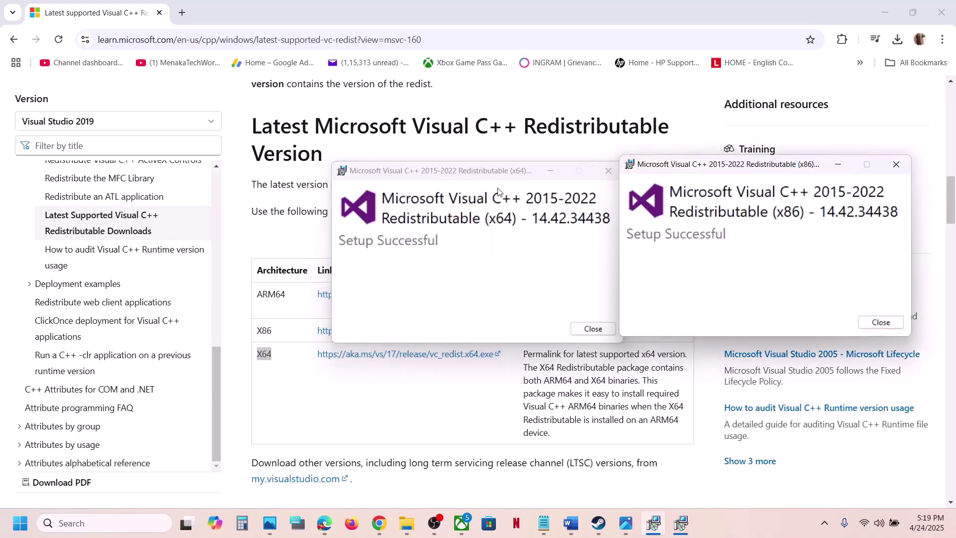
{"action": "left_click", "coordinate": [593, 329]}
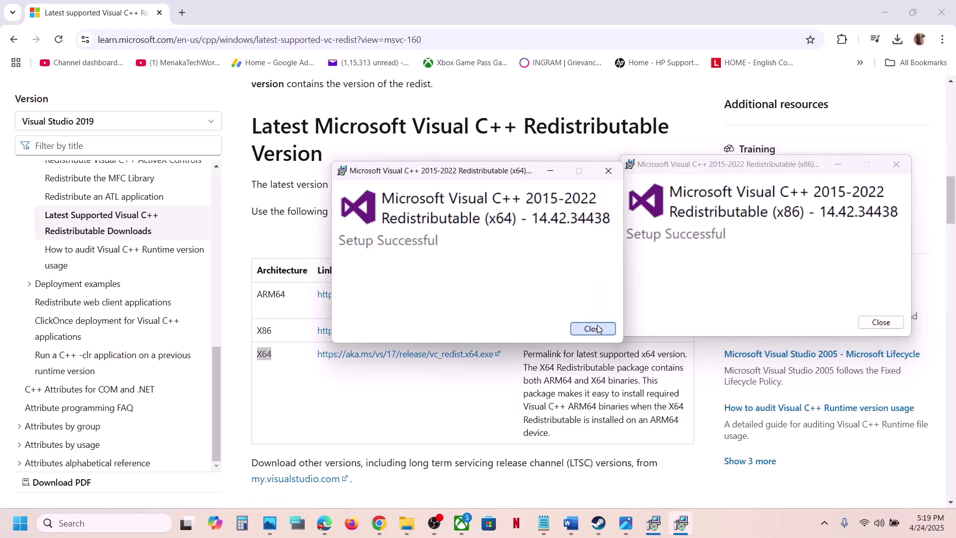
{"action": "left_click", "coordinate": [879, 322]}
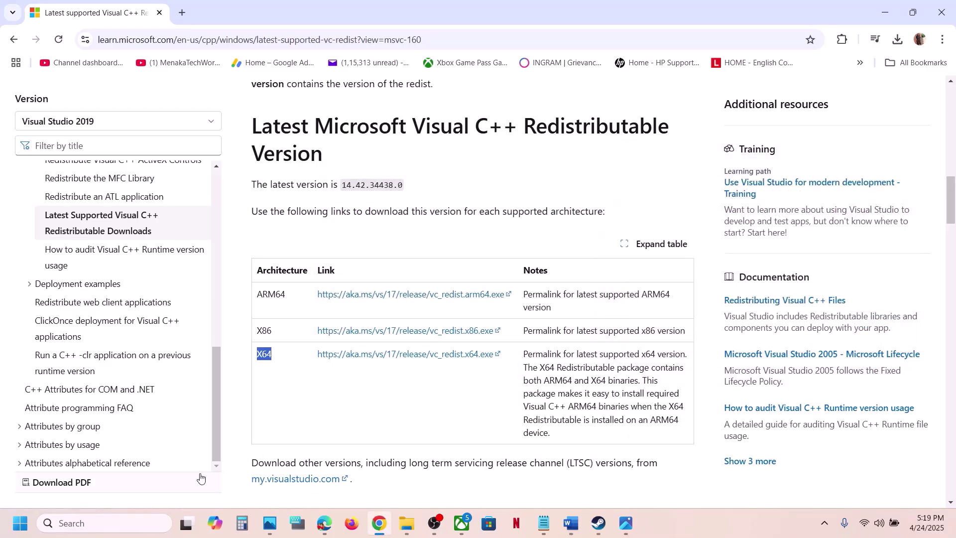
Show the Windows power options containing Restart, and switch to the Clair Obscur: Expedition 33 library page in Steam
{"action": "left_click", "coordinate": [20, 524]}
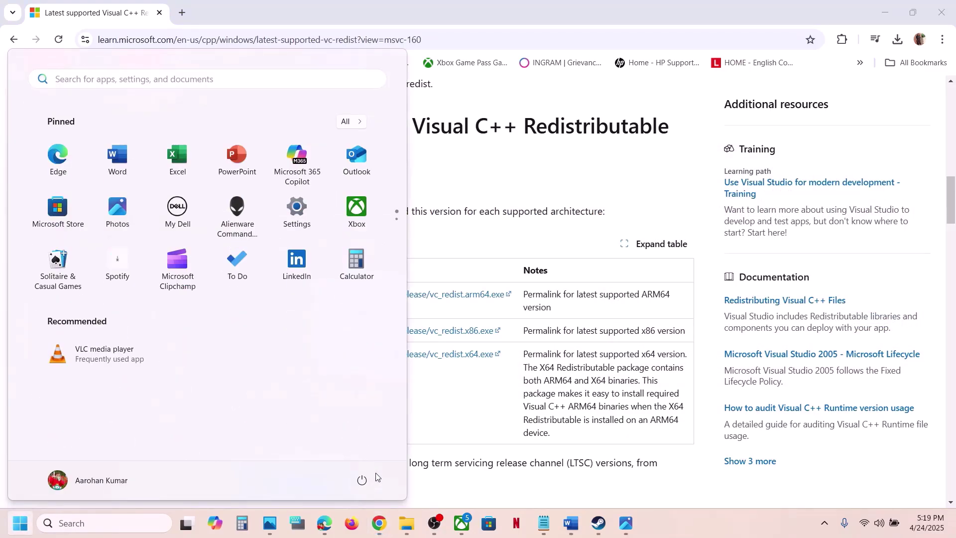
{"action": "left_click", "coordinate": [362, 481]}
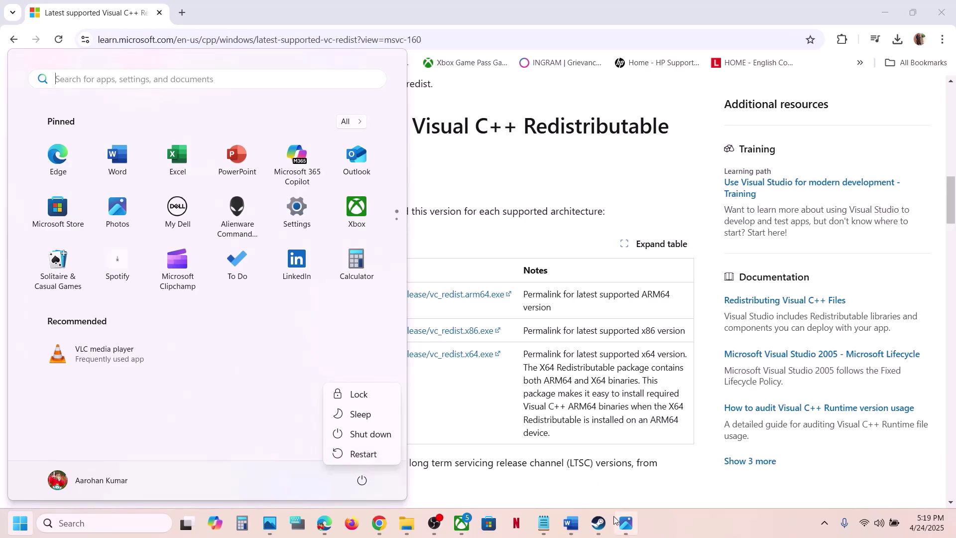
{"action": "left_click", "coordinate": [595, 534]}
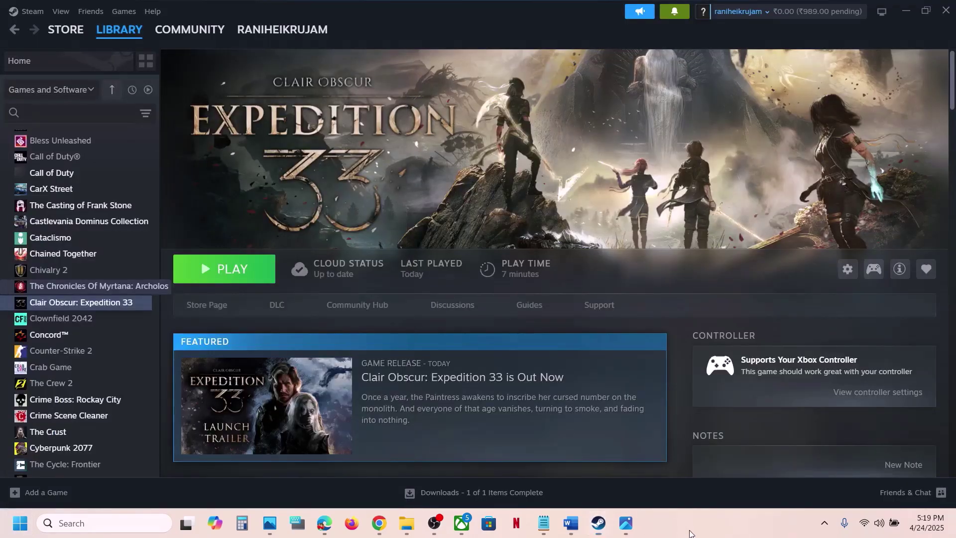
Return to the Word guide and go to Step 11, Increase Virtual Memory
{"action": "left_click", "coordinate": [573, 526]}
{"action": "scroll", "coordinate": [359, 306], "scroll_direction": "down", "scroll_amount": 6}
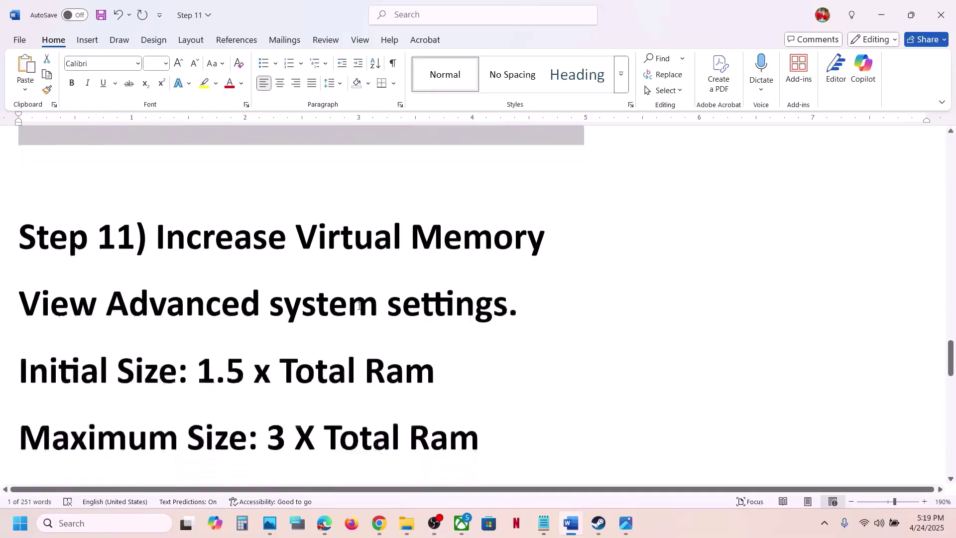